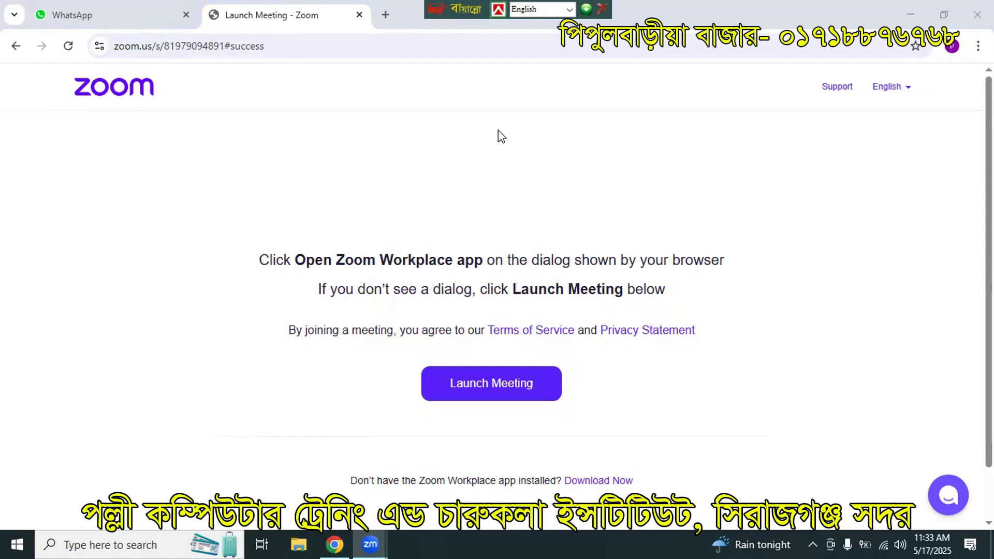
Step: Post the Zoom class link in the WhatsApp group chat, then minimize the browser
left_click(78, 16)
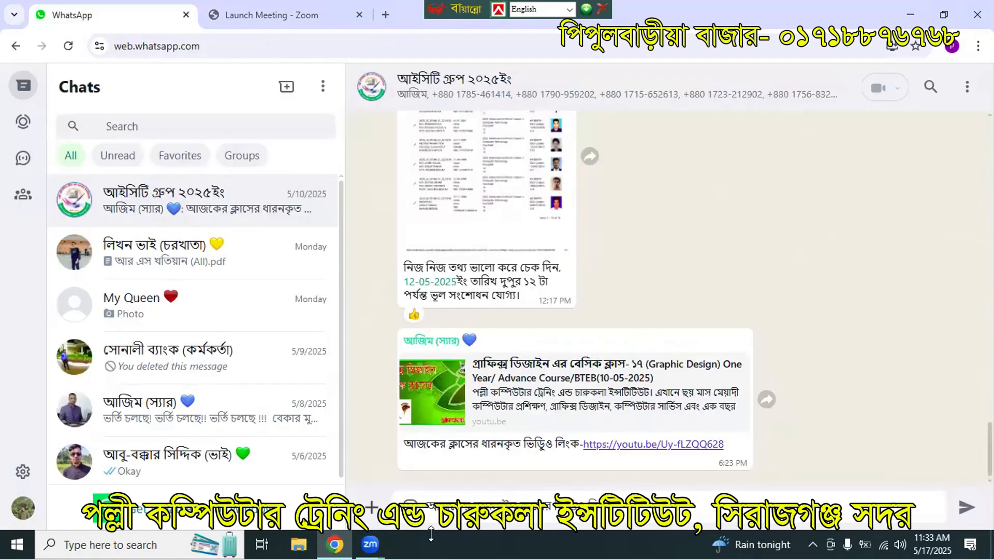
key("ctrl+v")
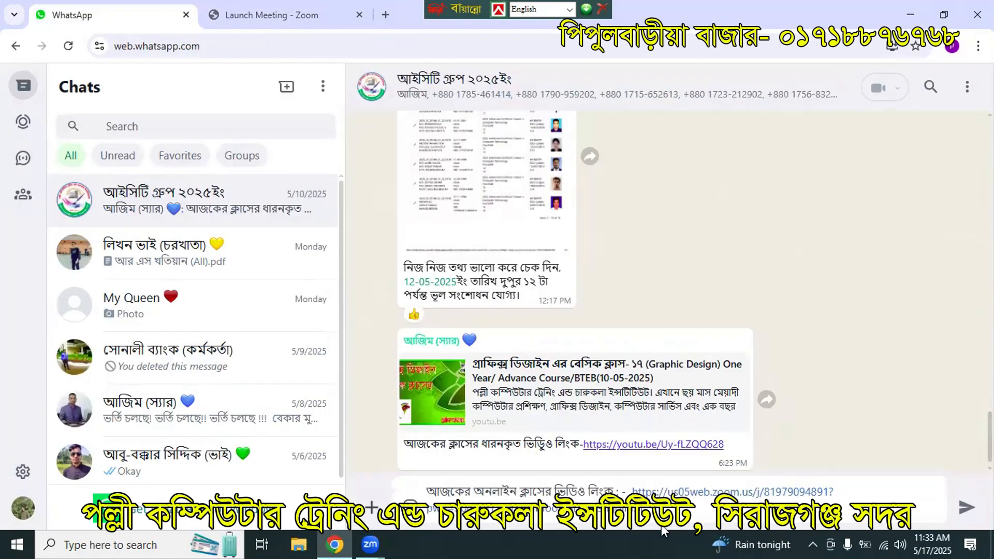
left_click(964, 509)
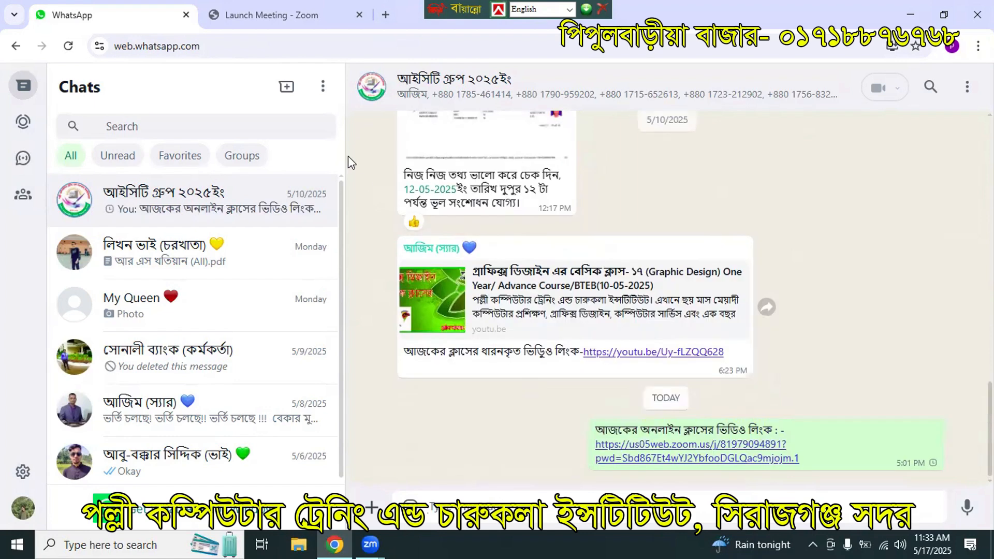
left_click(910, 12)
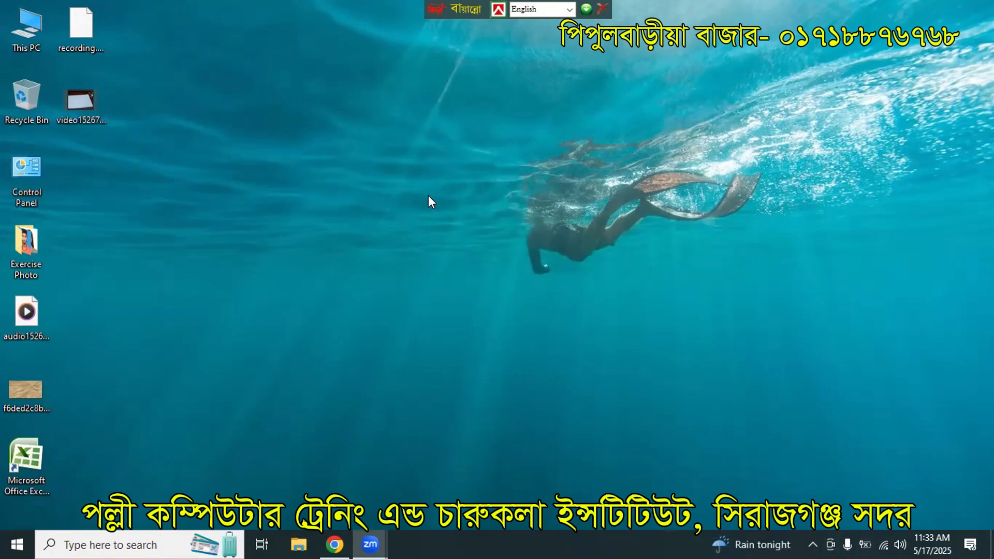
Step: Refresh the Windows desktop and launch Adobe Photoshop 7.0 from the Start menu
right_click(403, 183)
left_click(446, 226)
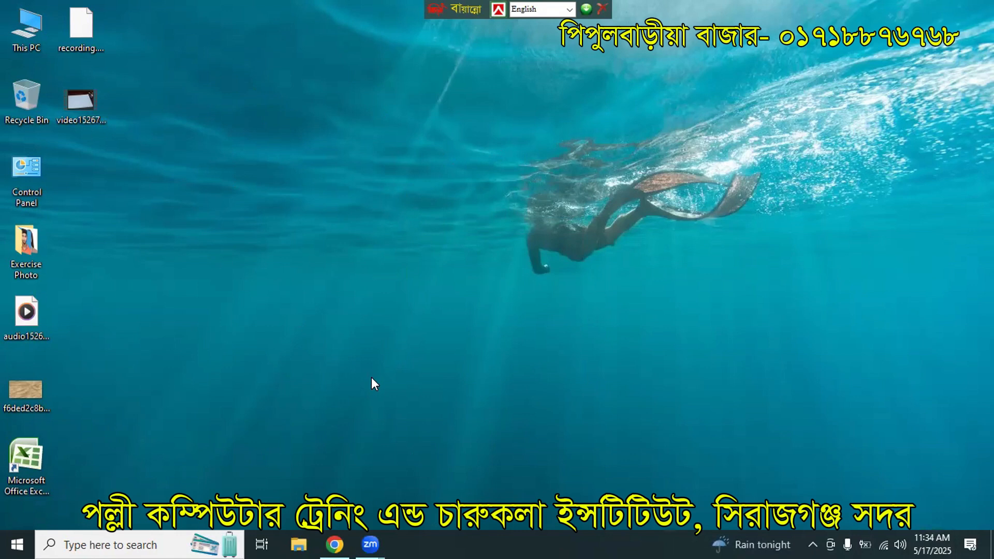
left_click(4, 543)
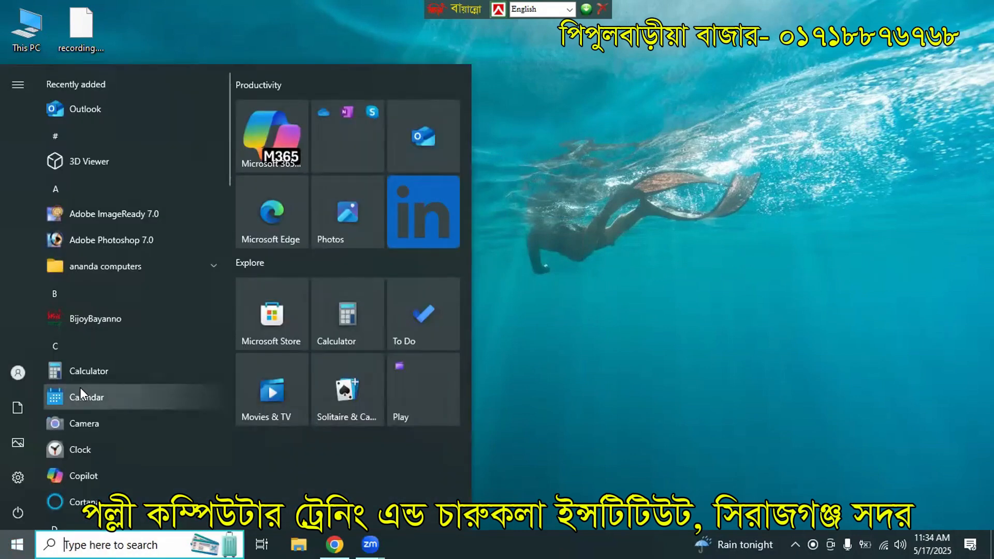
left_click(115, 241)
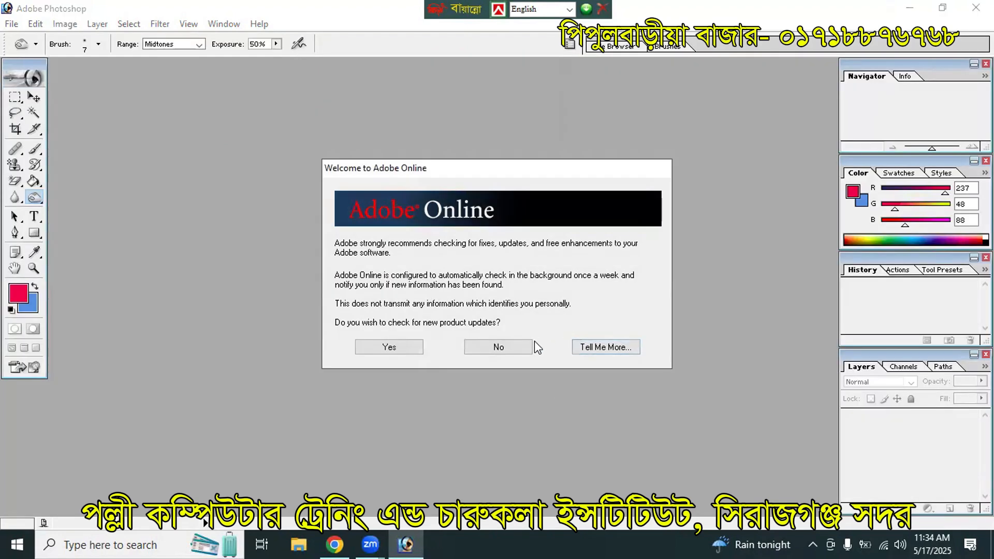
Step: Decline the Welcome to Adobe Online prompt and choose Reset Palette Locations
left_click(527, 346)
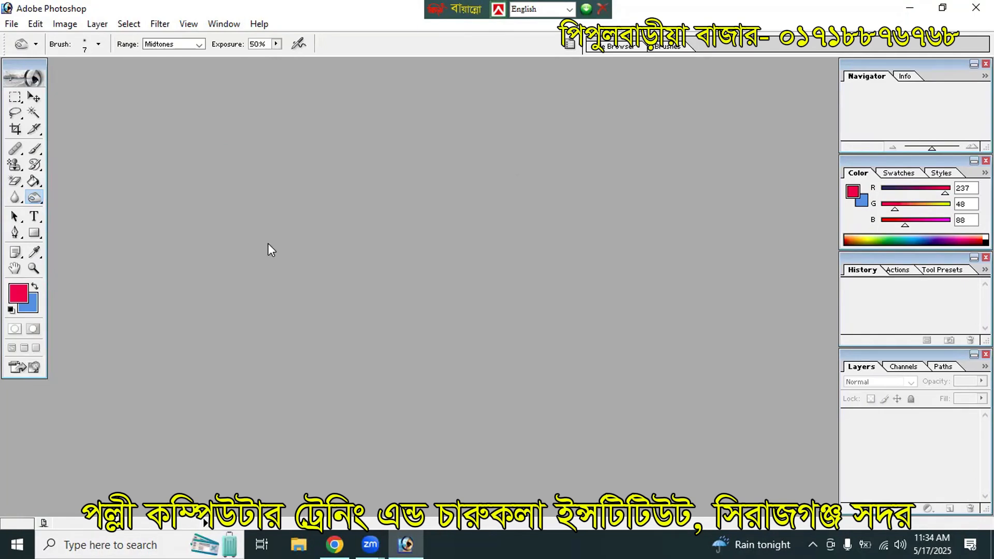
left_click(224, 23)
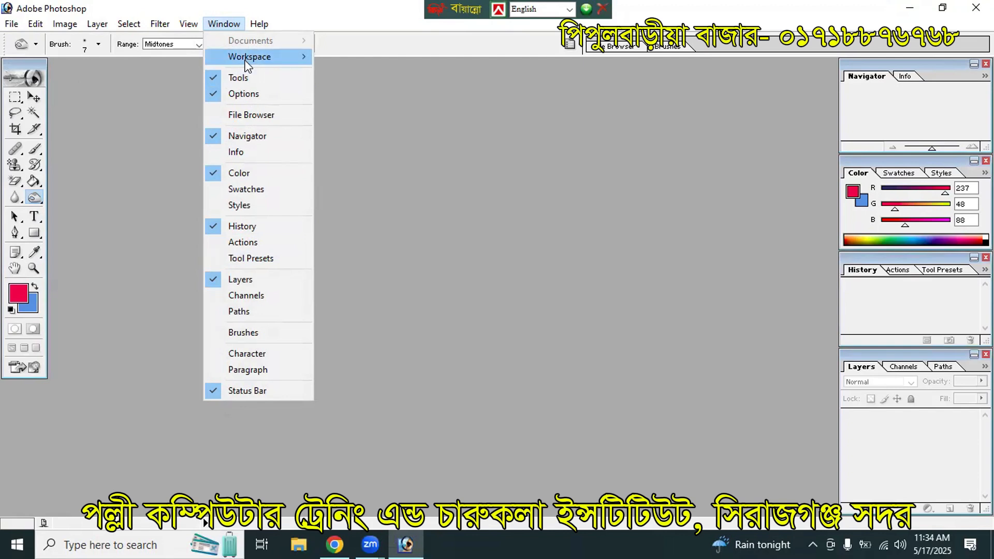
mouse_move(249, 57)
left_click(419, 96)
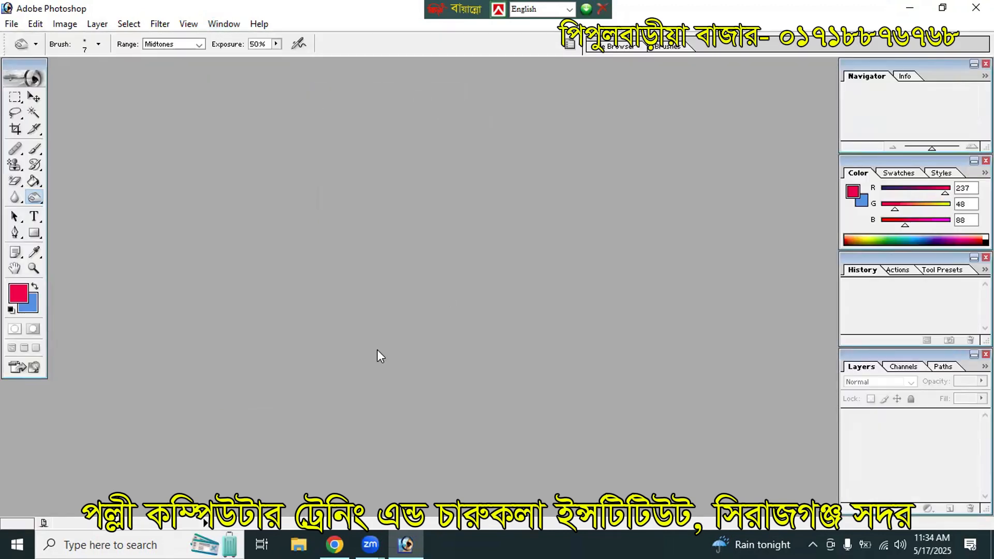
Step: Open the orange-shirt portrait and Neekha.jpg together from the Exercise Photo folder
double_click(259, 201)
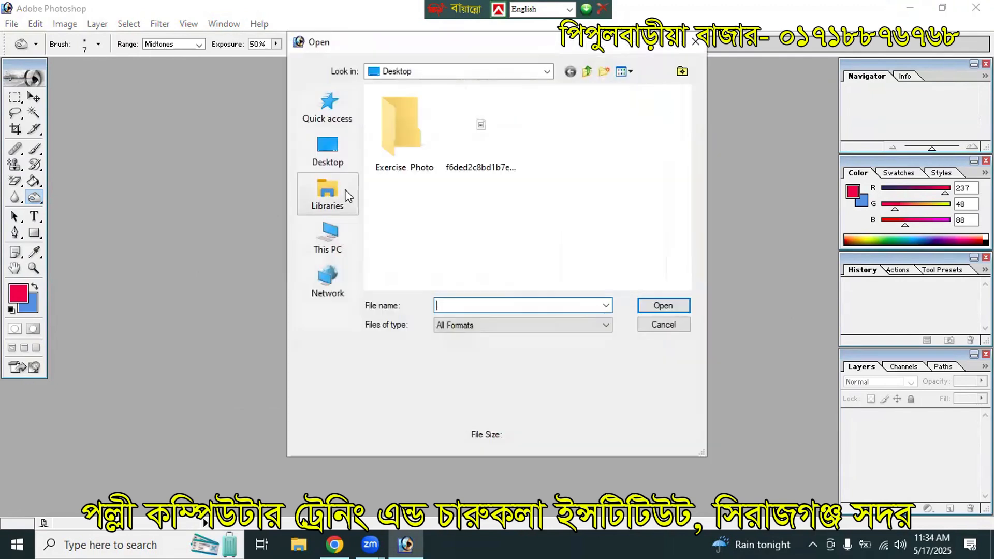
double_click(382, 145)
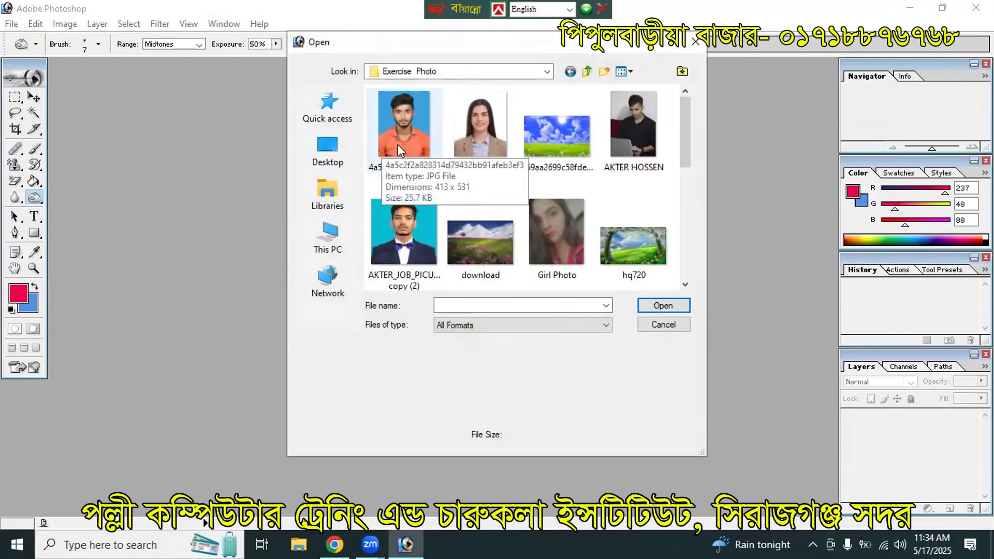
left_click(398, 144)
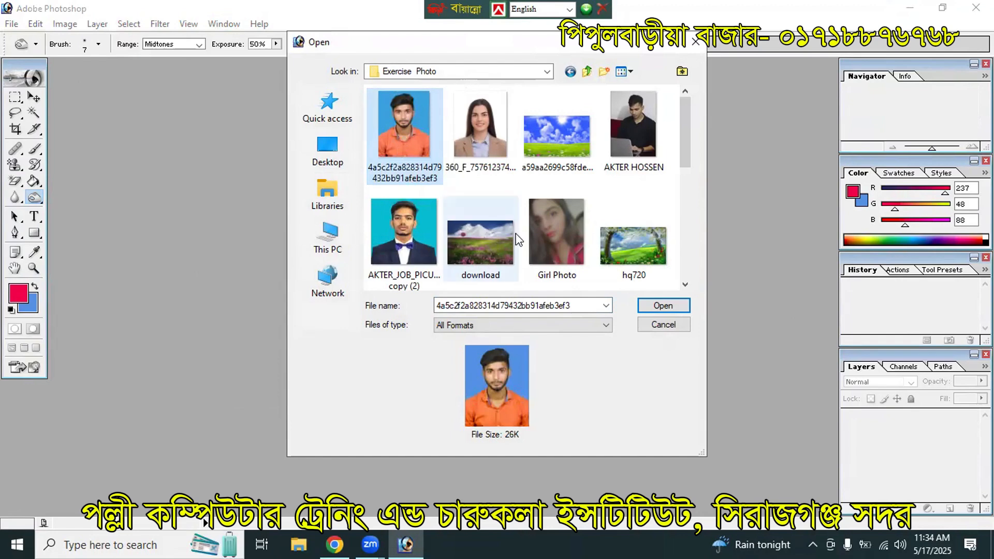
scroll(597, 270, "down", 5)
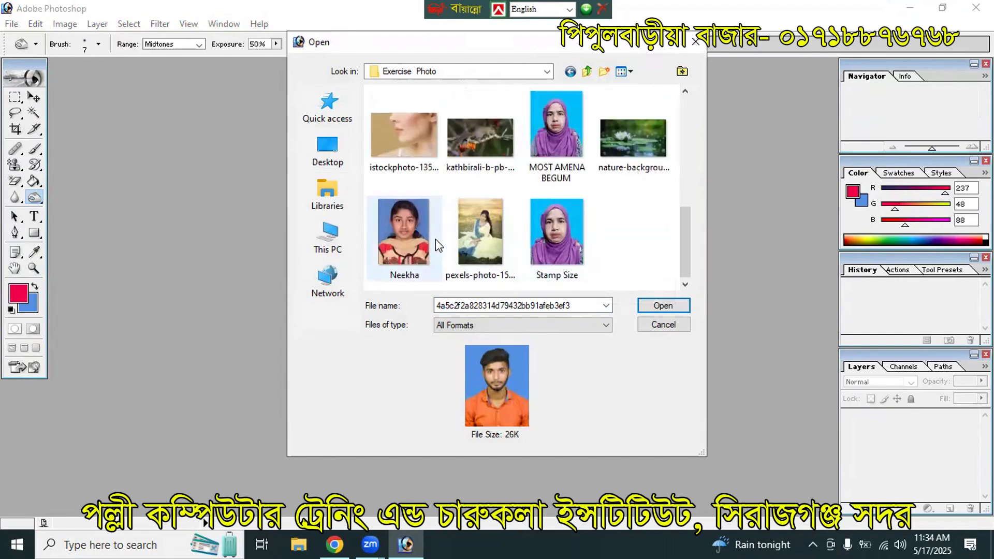
left_click(408, 229, "ctrl")
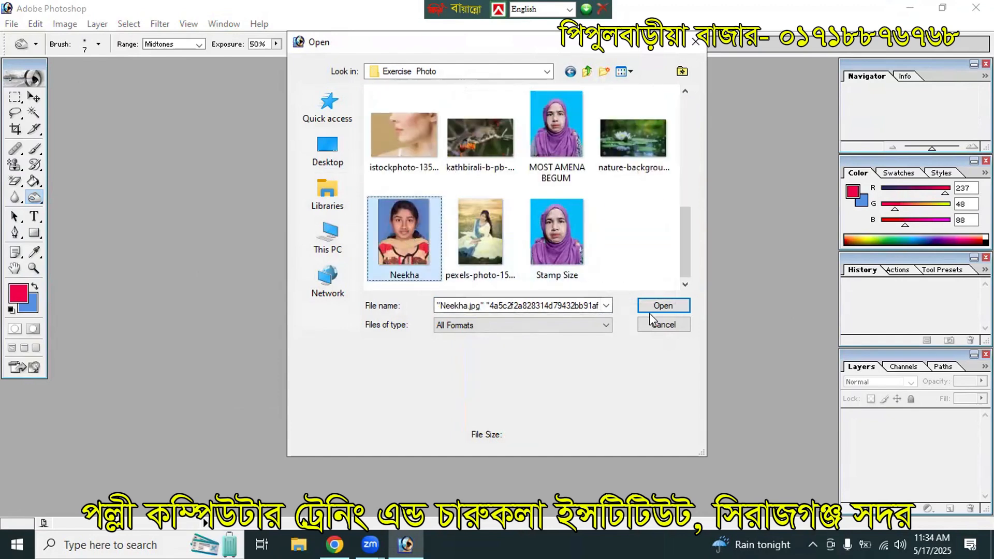
scroll(609, 266, "up", 5)
scroll(652, 296, "down", 5)
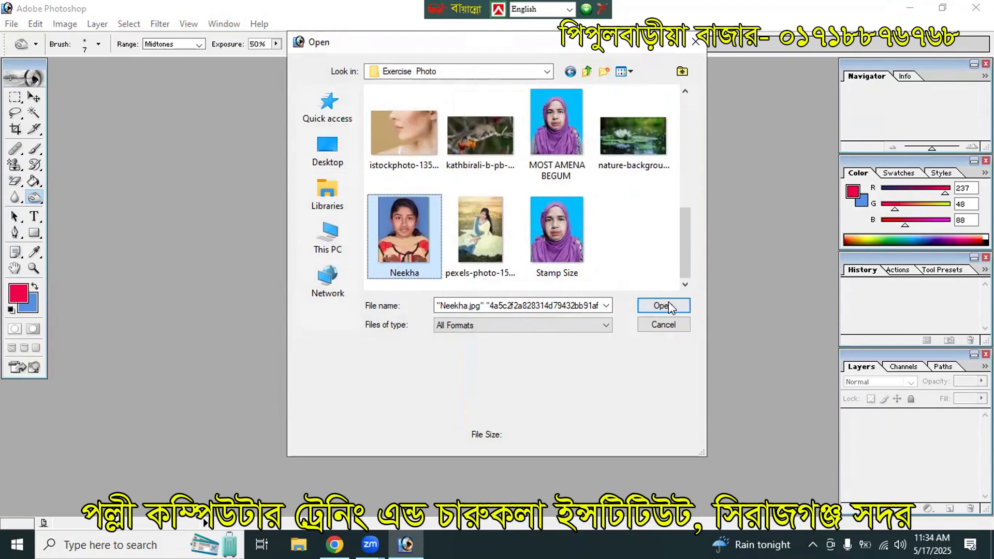
left_click(669, 306)
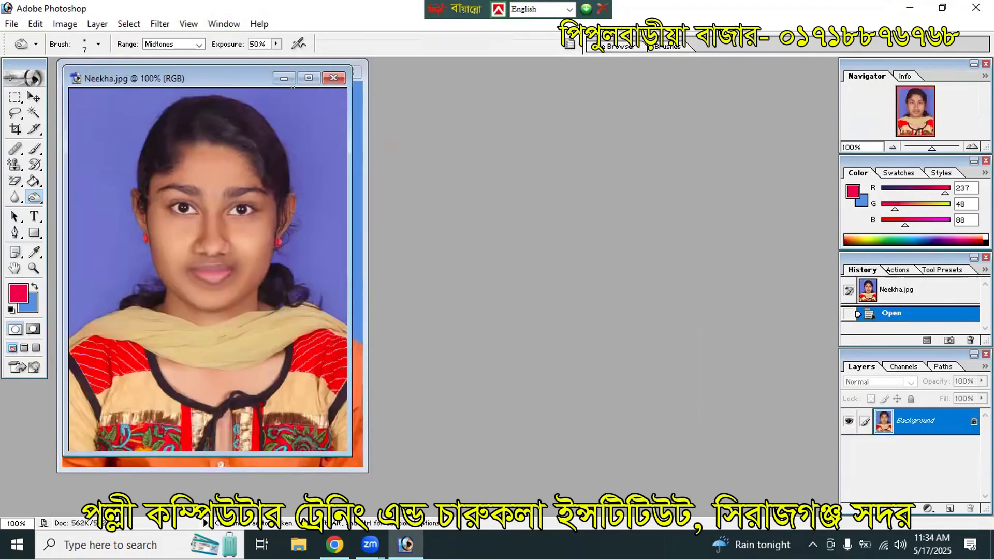
Step: Maximize Neekha.jpg and set the Crop Tool to 1.5 in × 1.9 in at 300 pixels/inch
left_click(308, 78)
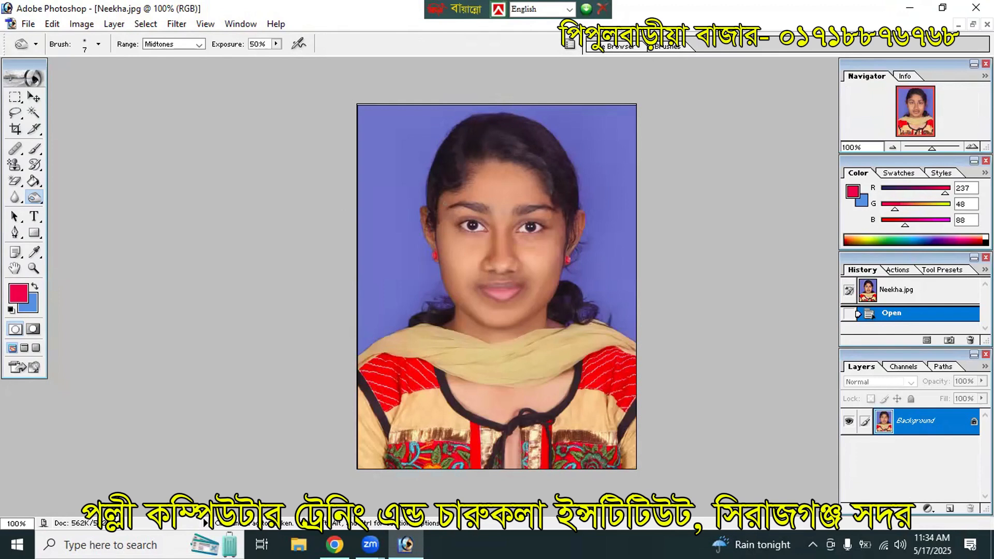
left_click(15, 129)
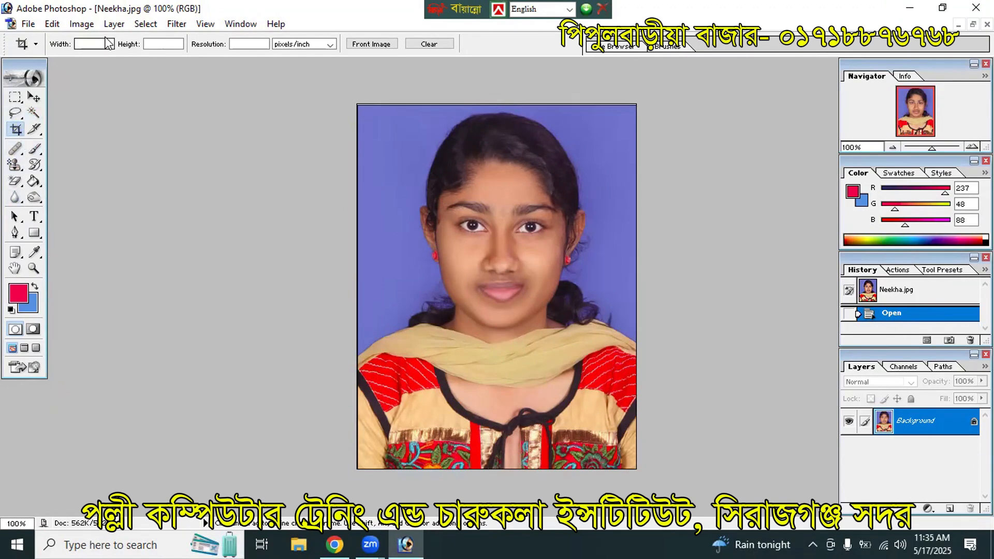
left_click(83, 44)
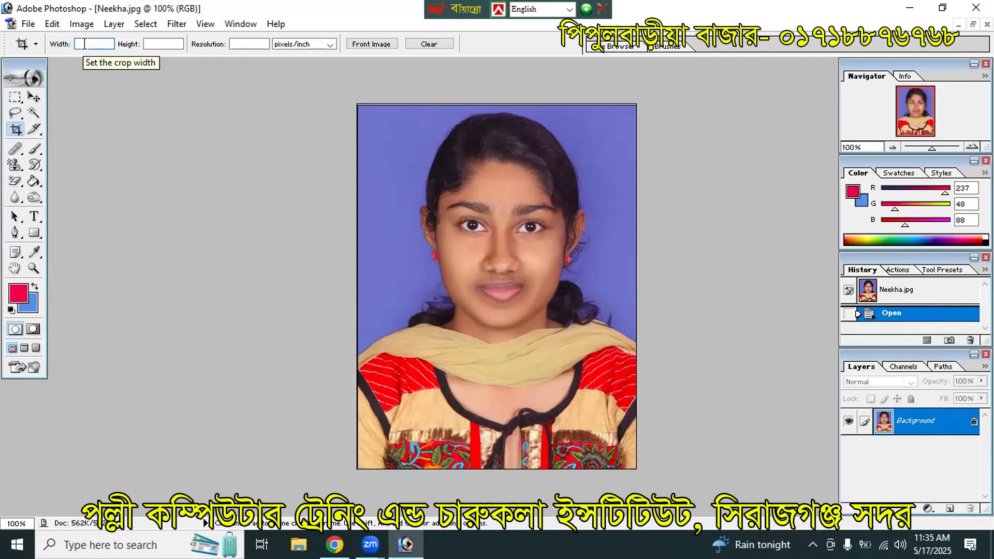
type("1.5")
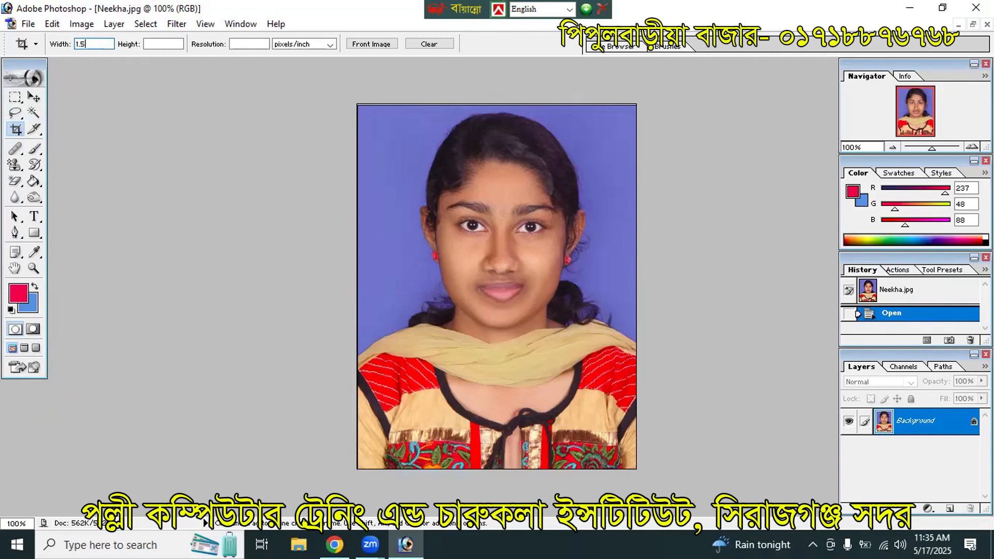
type(" in")
left_click(154, 44)
type("1.9in")
left_click(243, 43)
type("300")
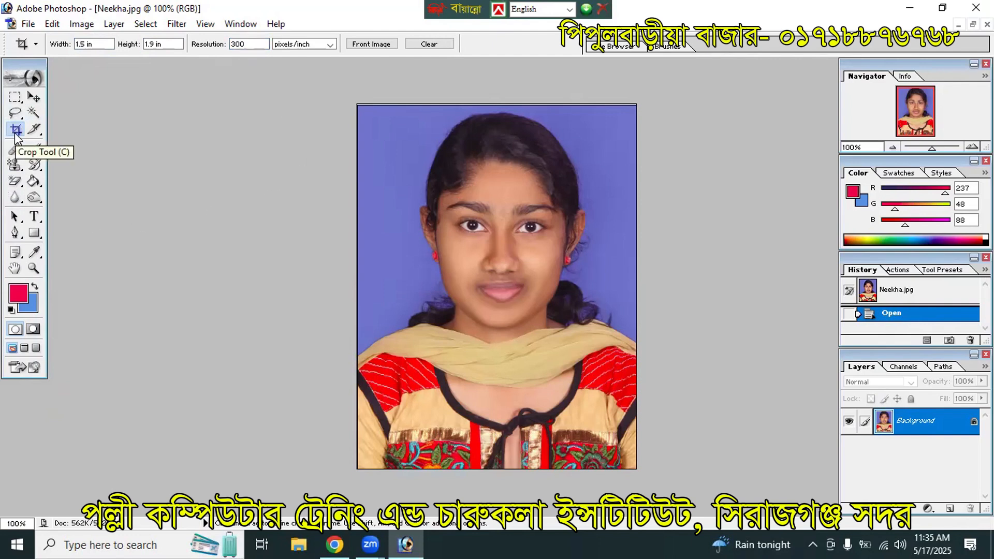
Step: Crop the whole Neekha photo to that passport size and fit the result in view
left_click_drag(462, 232, 636, 459)
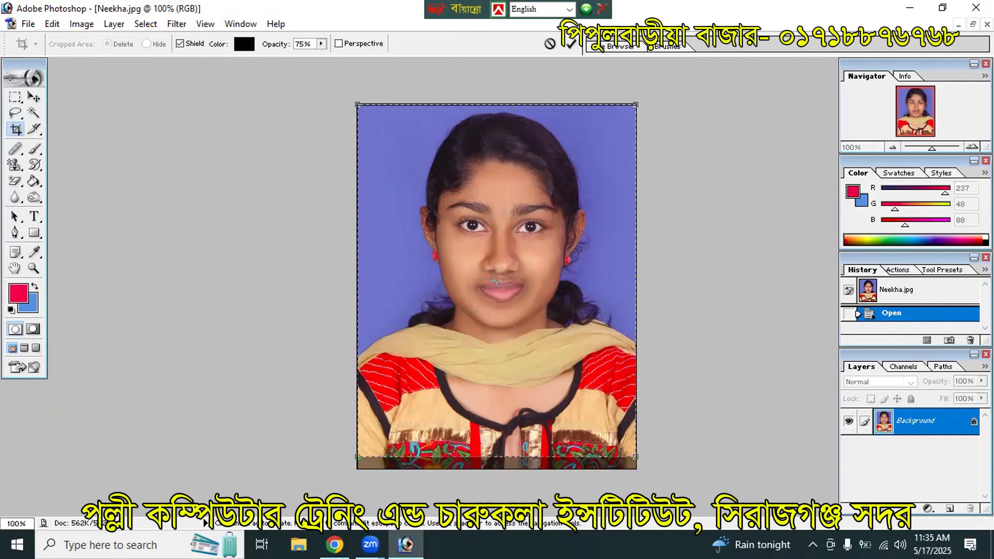
key("Return")
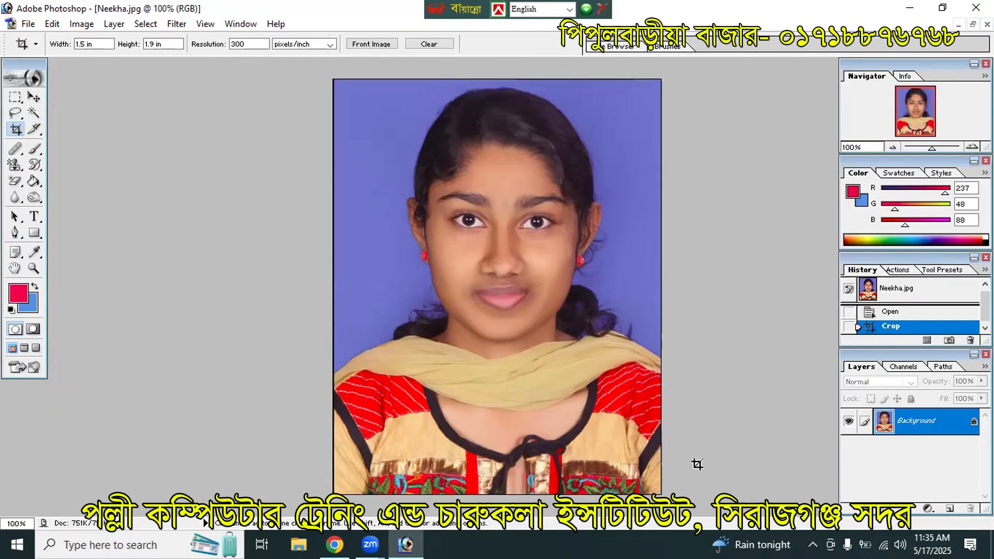
key("ctrl+0")
key("ctrl+minus")
key("ctrl+minus")
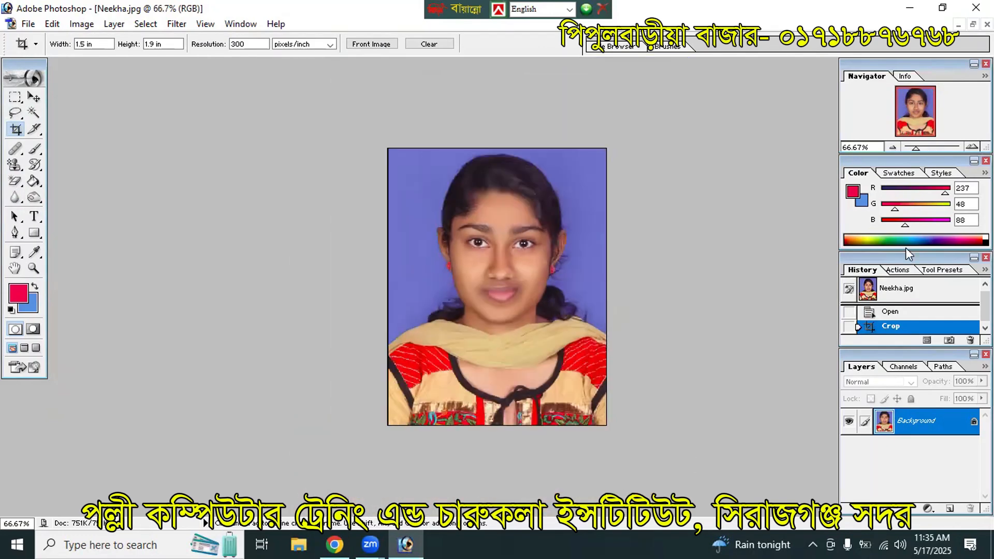
left_click(973, 25)
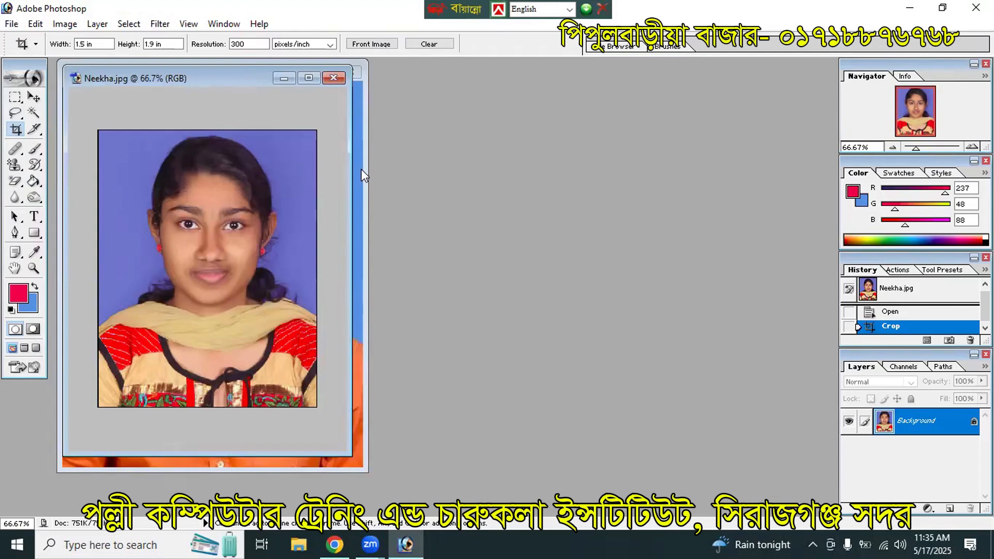
left_click(361, 169)
left_click(322, 74)
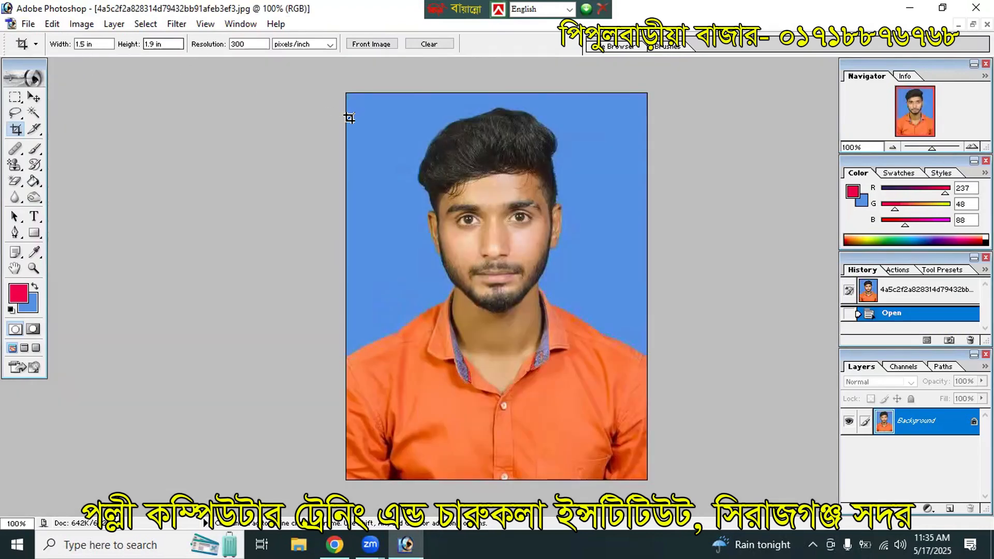
left_click_drag(332, 84, 830, 543)
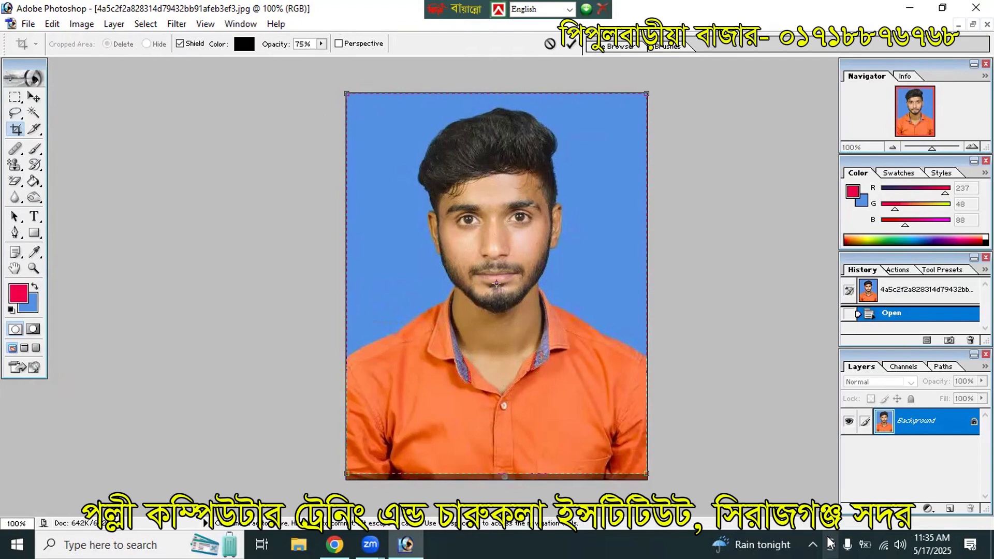
key("Return")
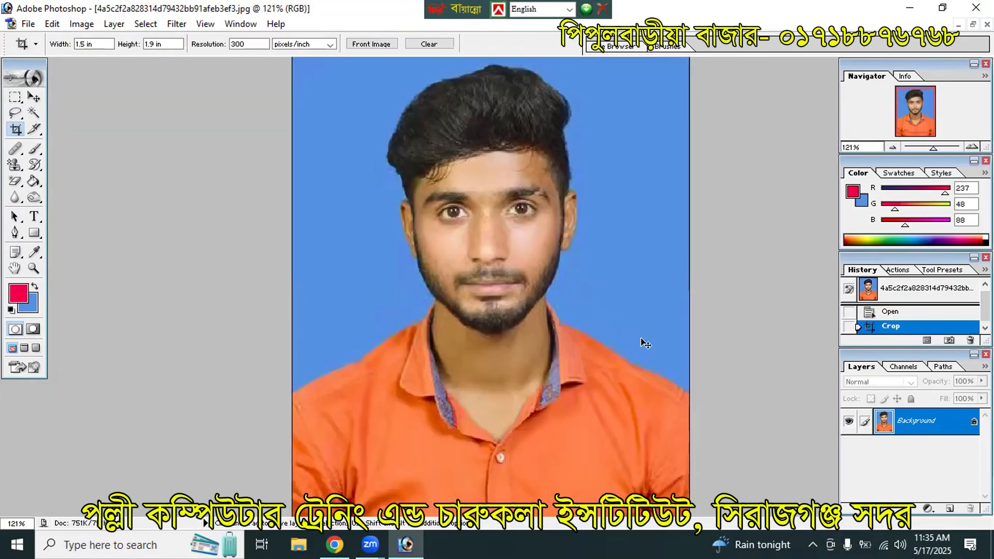
key("ctrl+0")
key("ctrl+minus")
key("ctrl+minus")
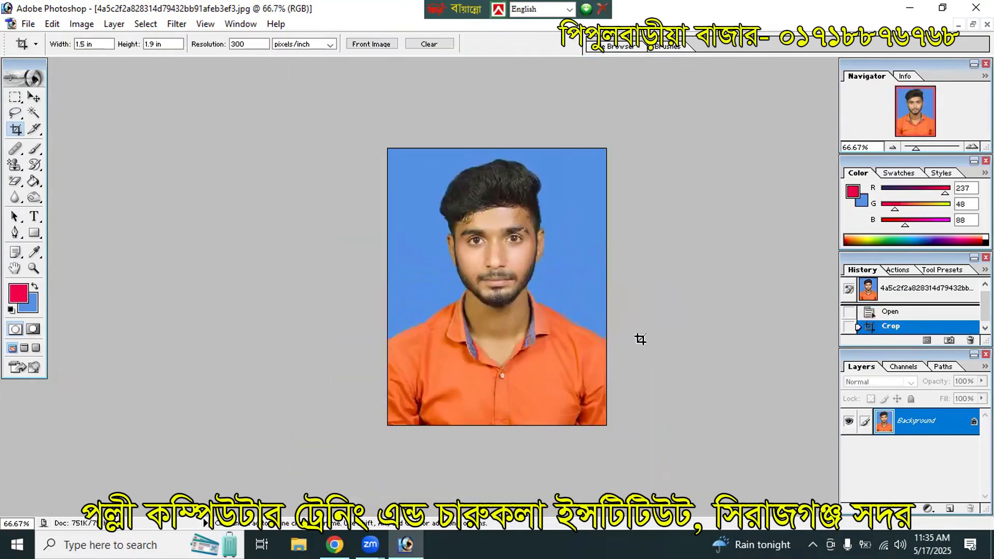
left_click(973, 24)
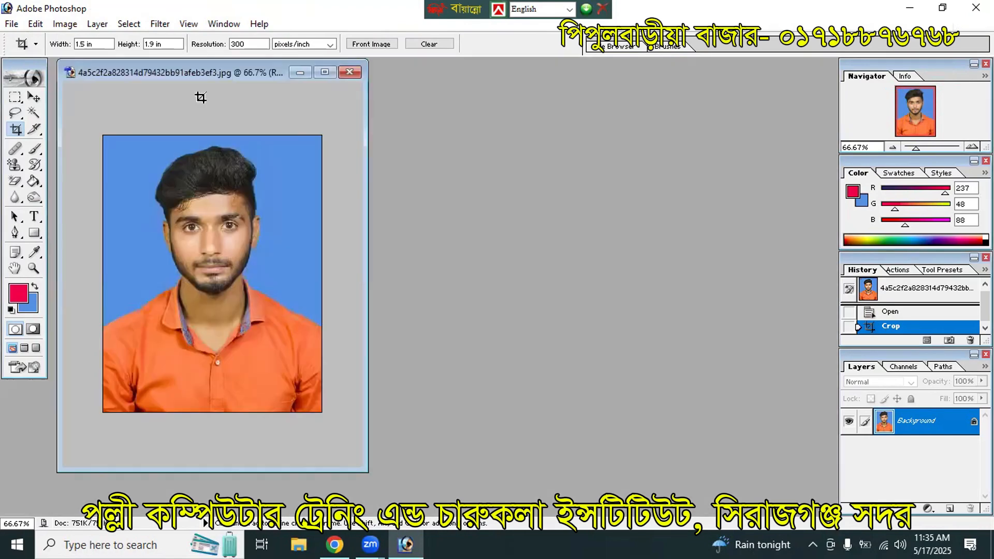
left_click(325, 72)
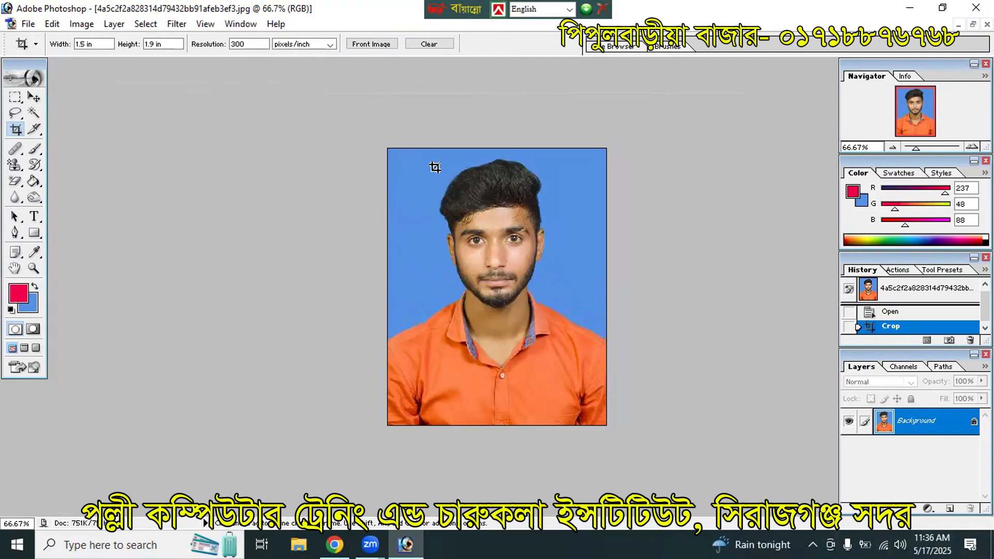
Step: Convert the man's portrait Background to Layer 0 and Magic Wand-select the blue backdrop
double_click(914, 428)
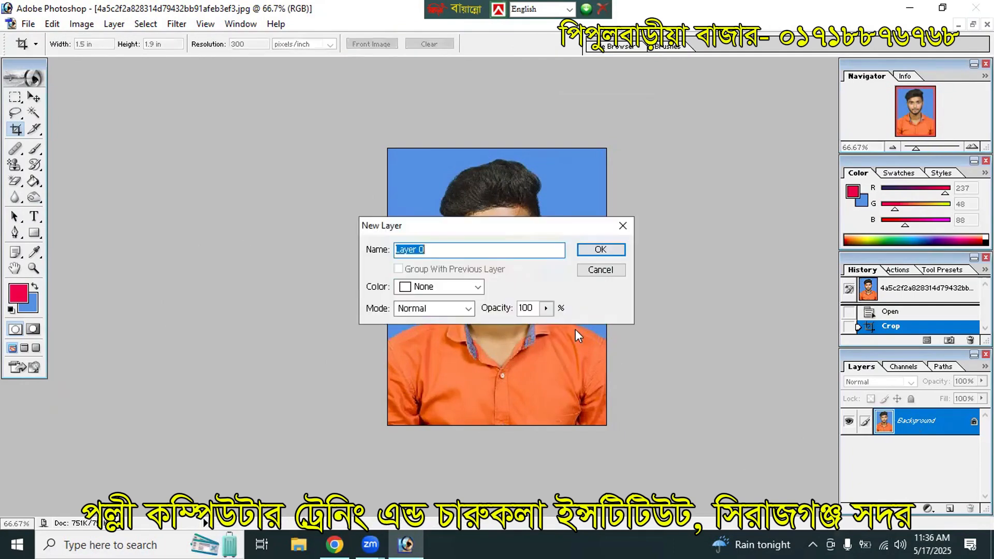
left_click(620, 249)
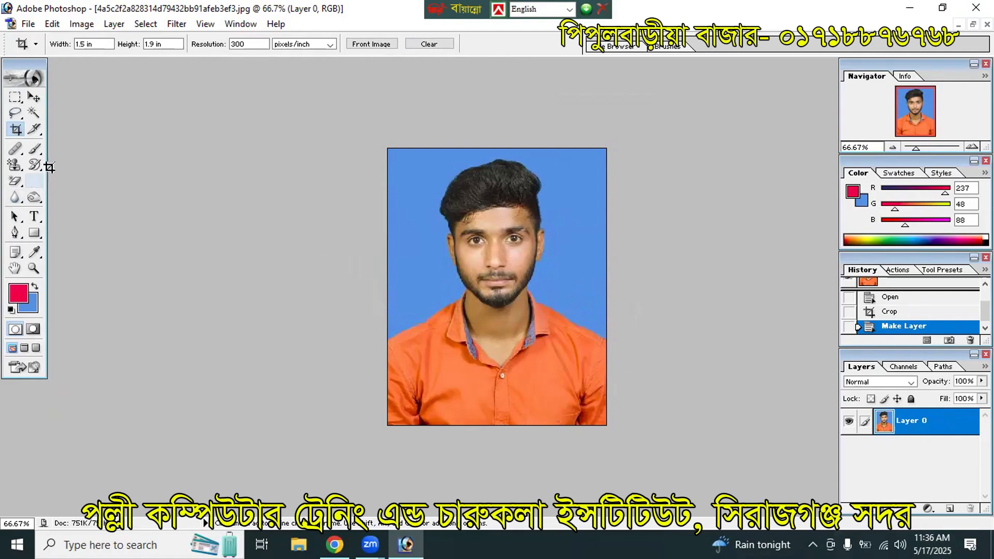
left_click(33, 112)
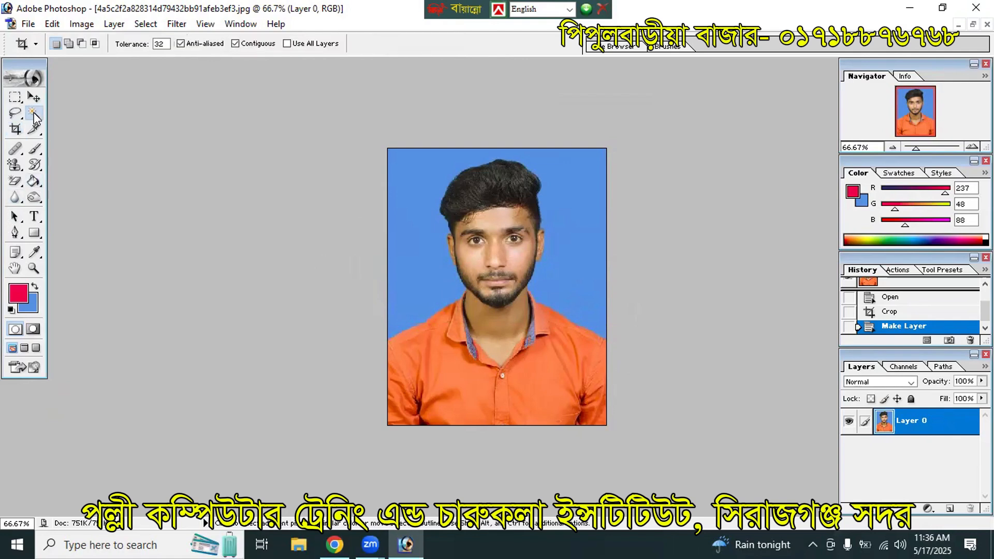
left_click(412, 193)
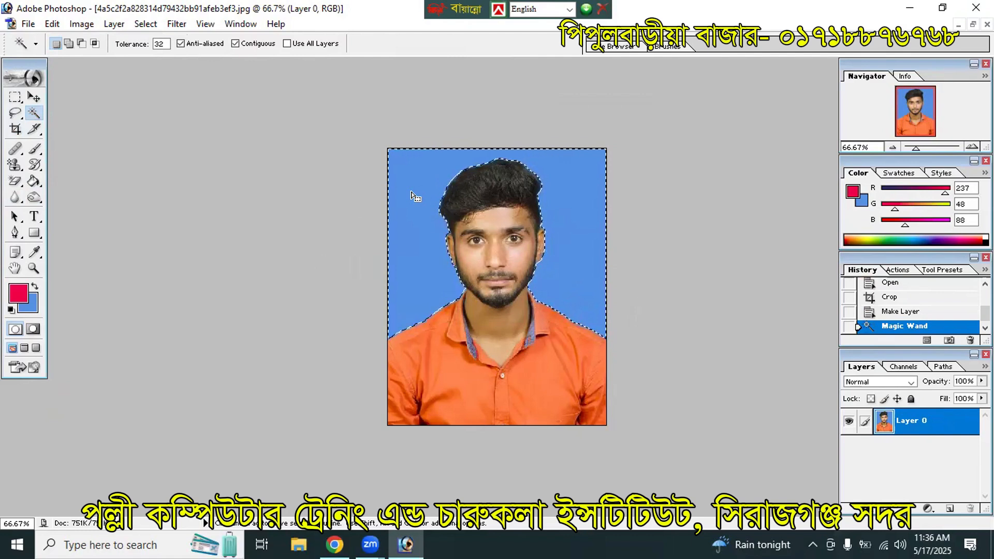
Step: Delete the blue backdrop to transparency, deselect, and move the window aside to reveal Neekha.jpg
key("Delete")
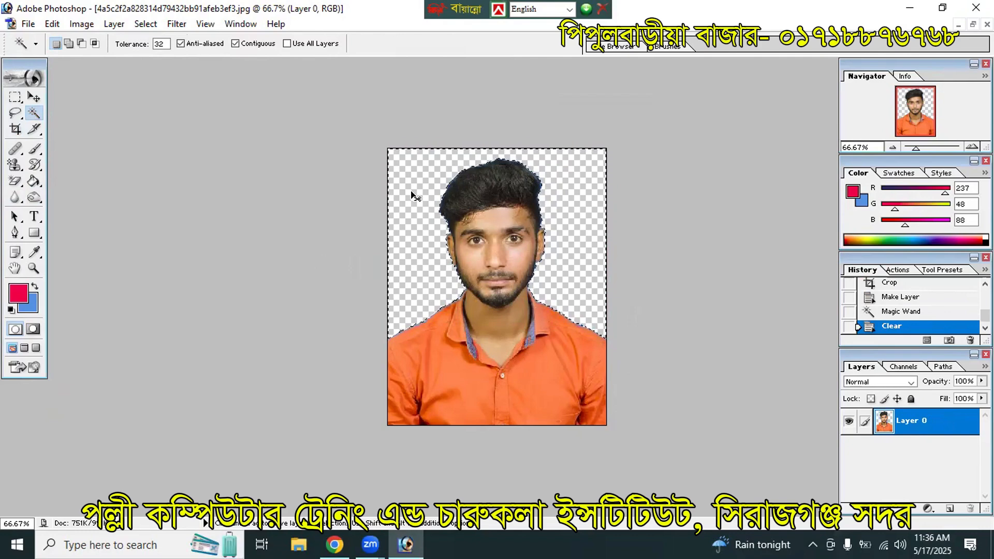
key("ctrl+d")
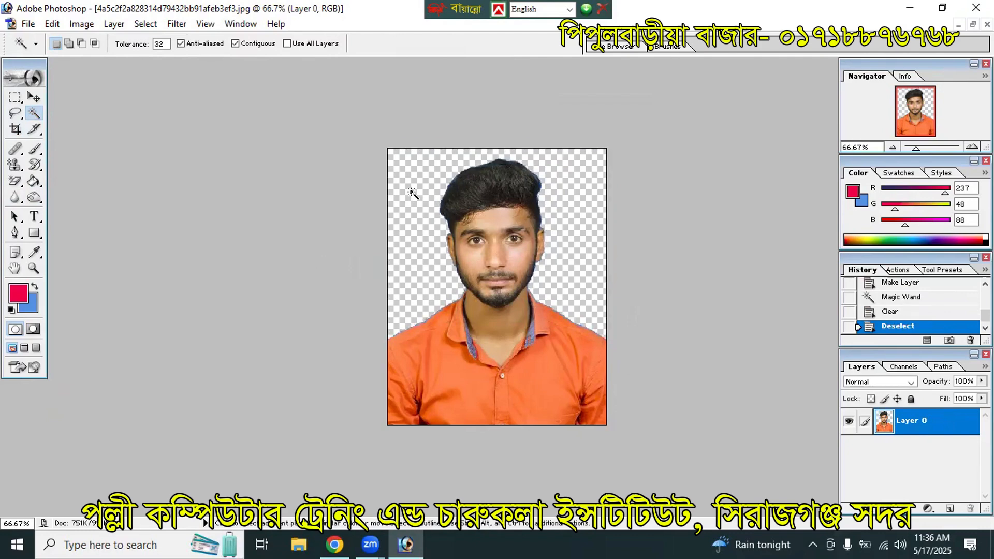
left_click(973, 24)
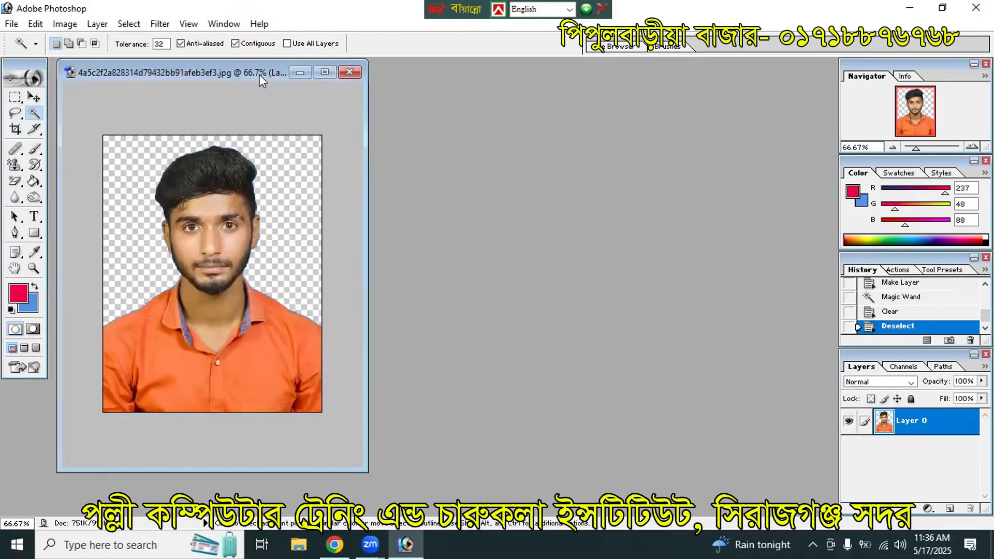
left_click_drag(260, 76, 538, 109)
Step: Maximize Neekha.jpg and convert its Background into Layer 0
left_click(309, 77)
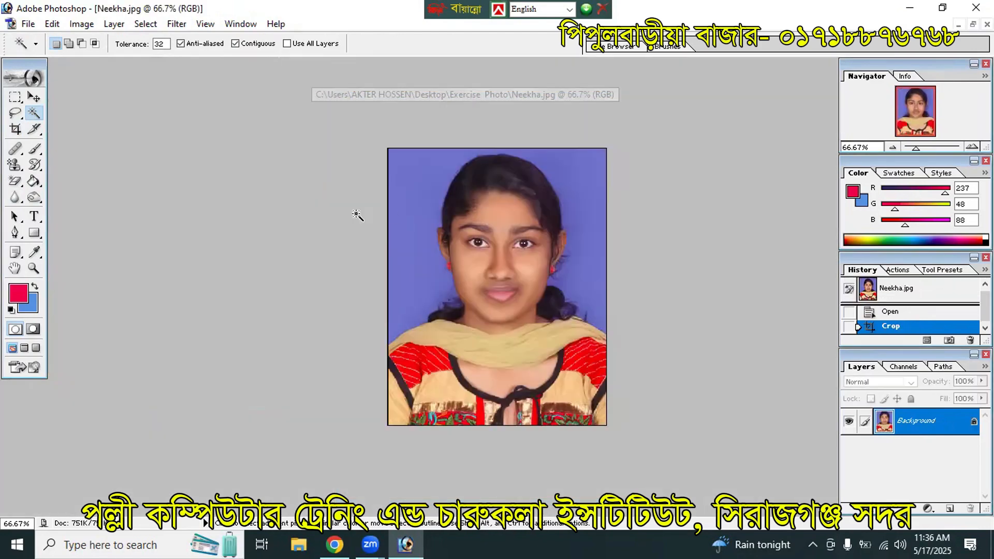
double_click(931, 429)
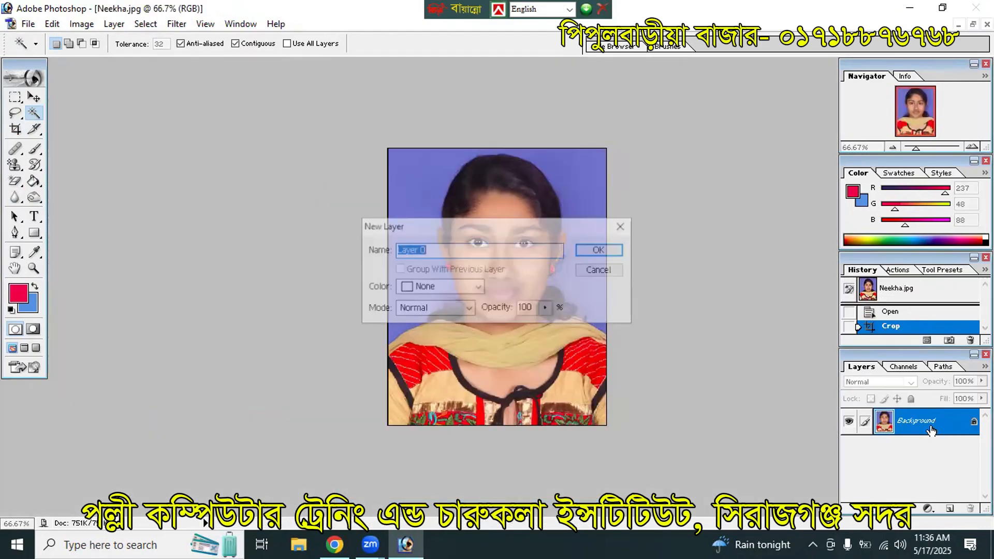
left_click(601, 251)
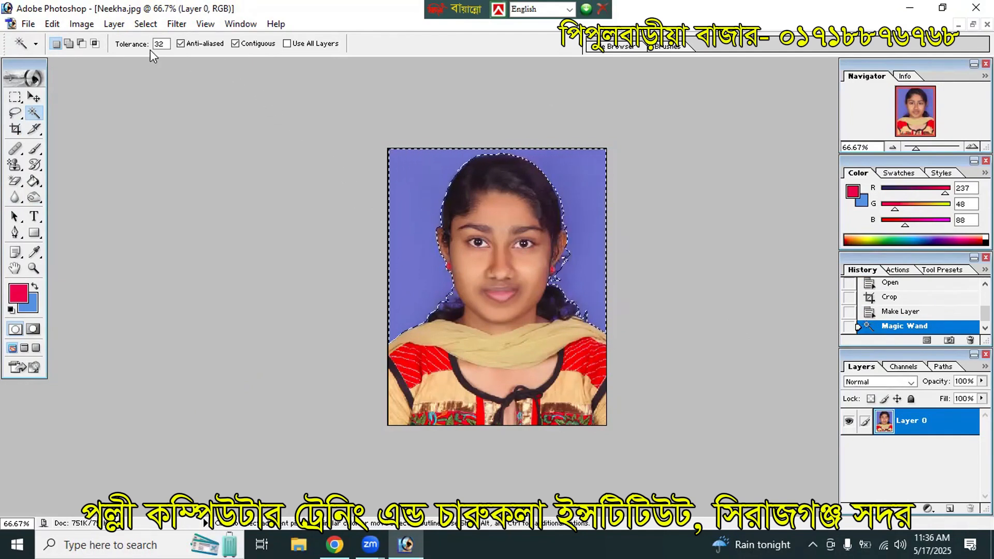
Step: Shift-select the purple-blue areas around the girl, delete them to transparency, and deselect
key("shift")
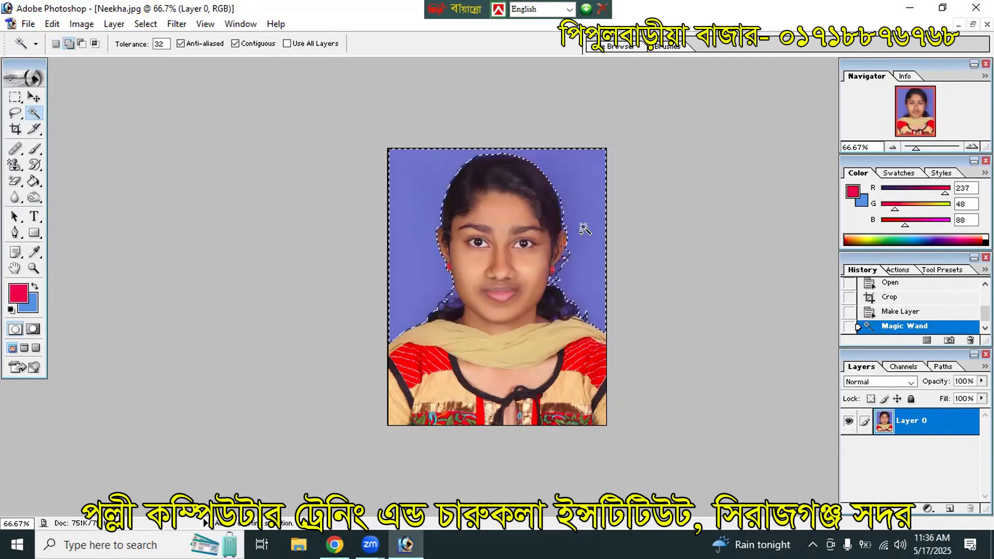
left_click(558, 264, "shift")
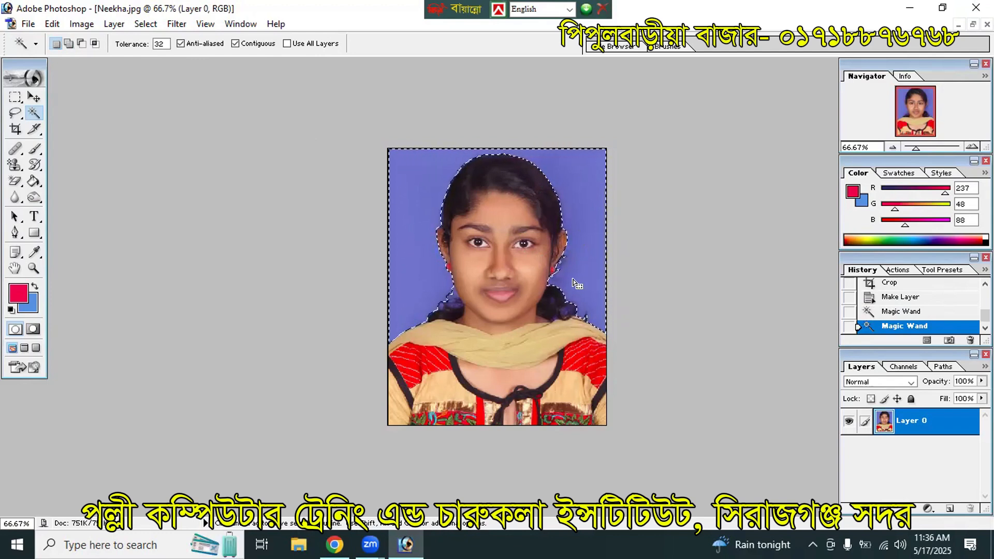
key("shift")
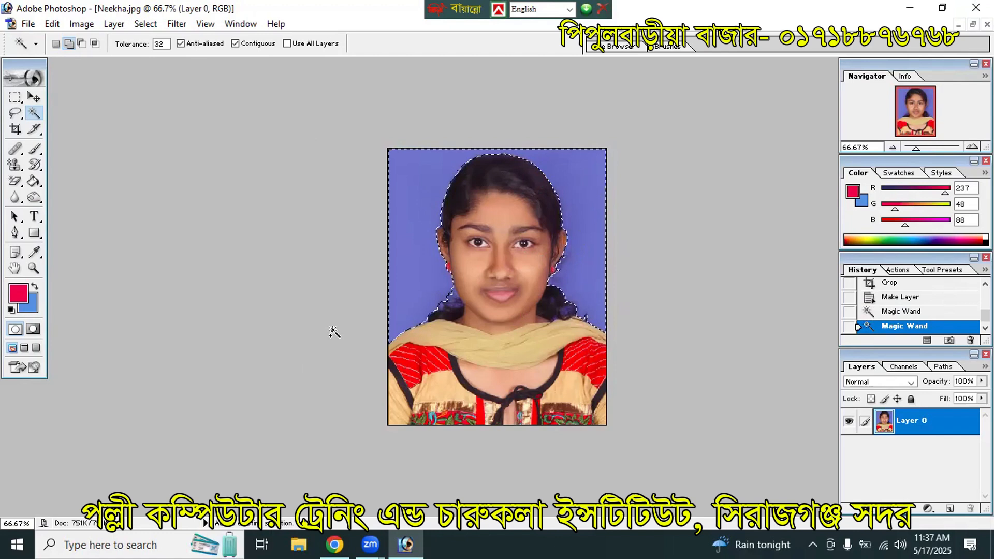
left_click(451, 298, "shift")
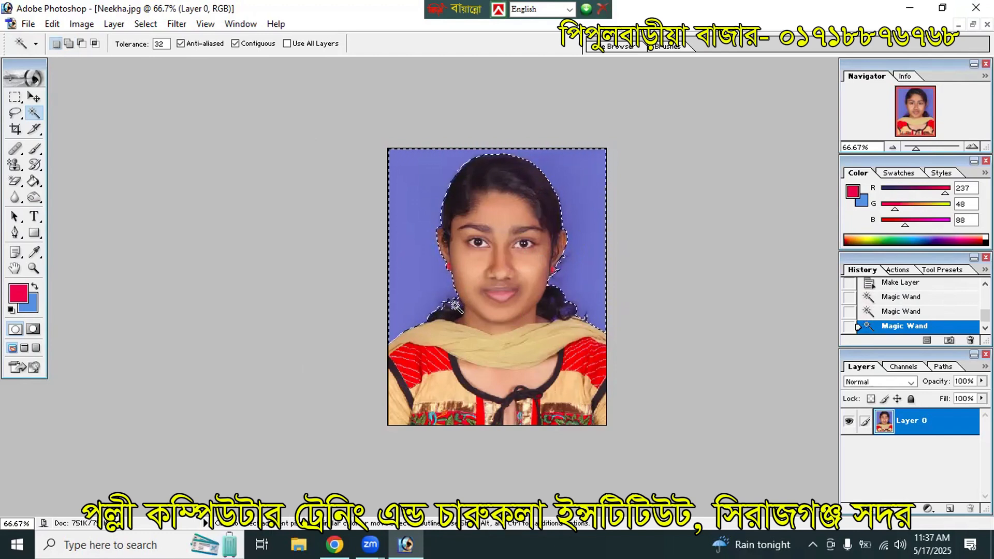
left_click(462, 313, "shift")
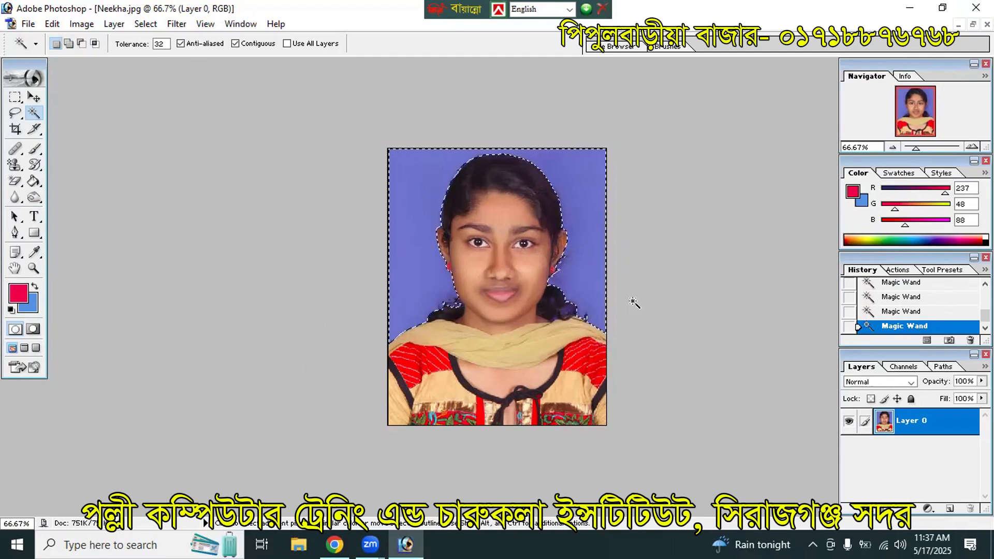
key("Delete")
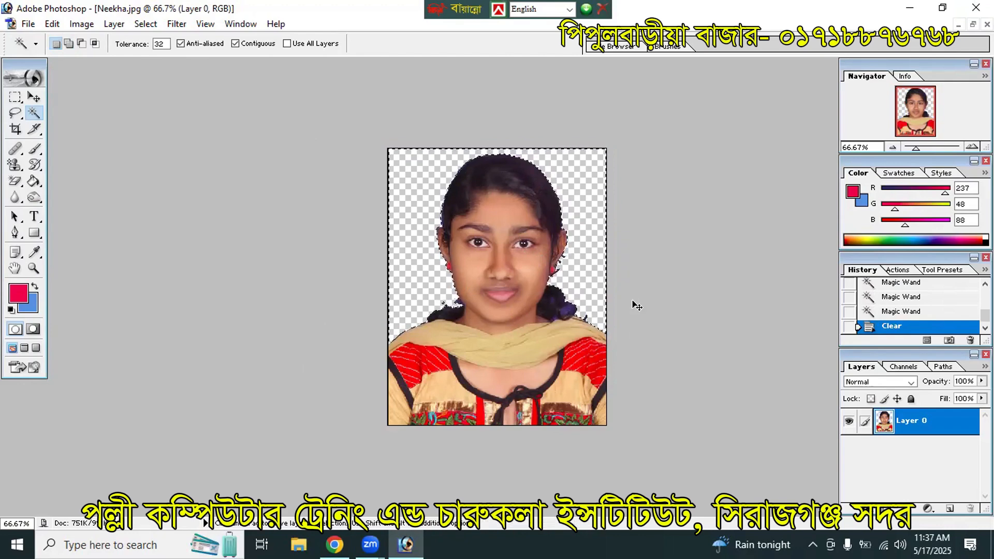
key("ctrl+d")
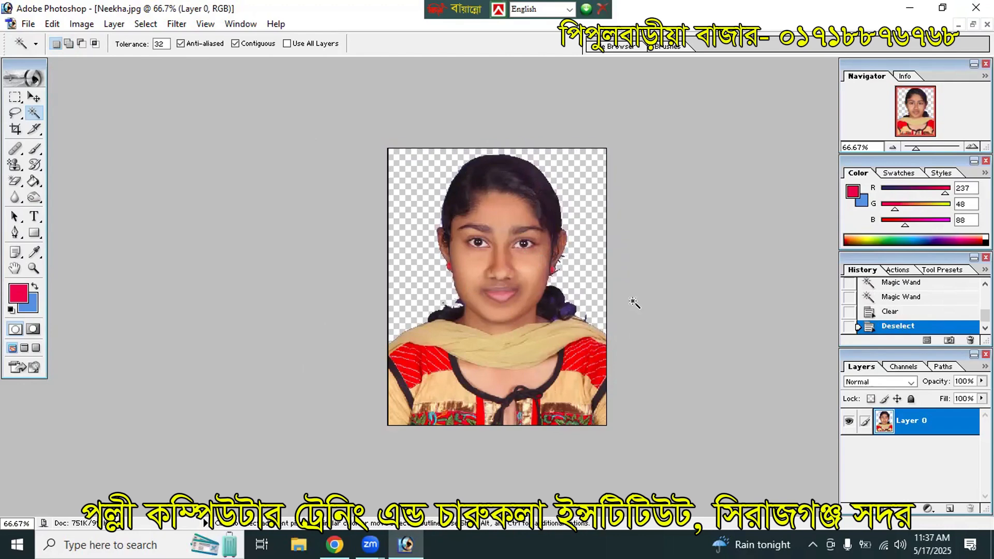
left_click(973, 24)
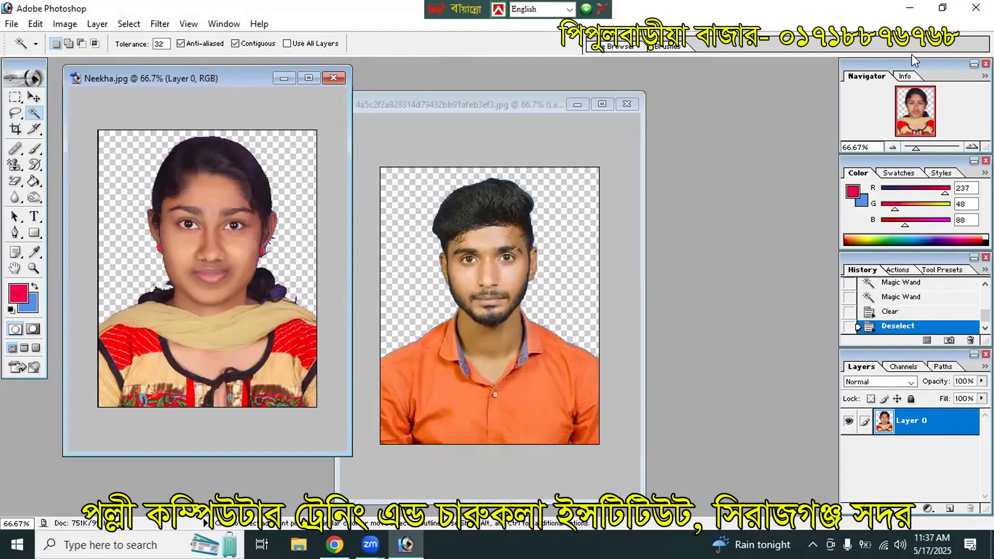
Step: Maximize the man's photo and set the Crop Tool to 1.9 in wide by 1.5 in high
left_click(602, 104)
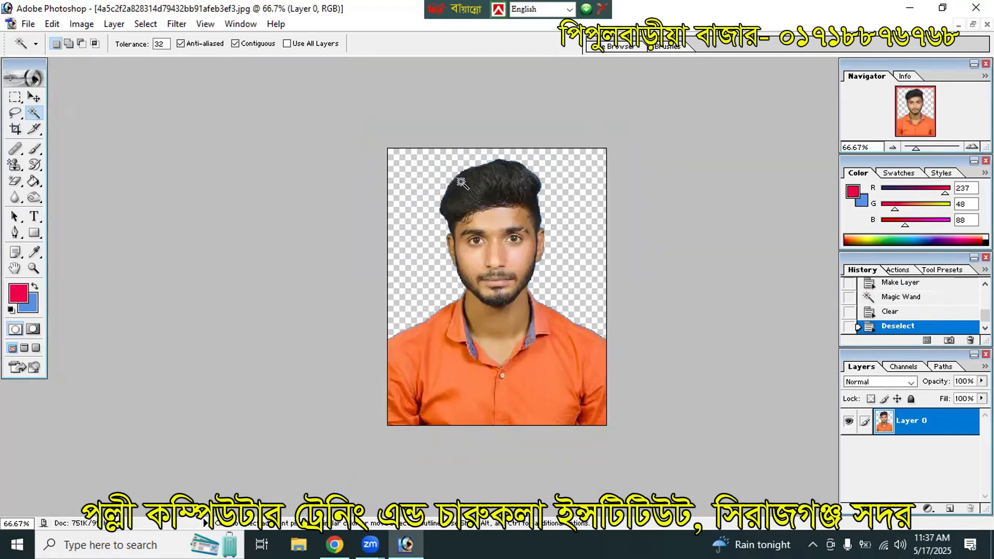
left_click(16, 129)
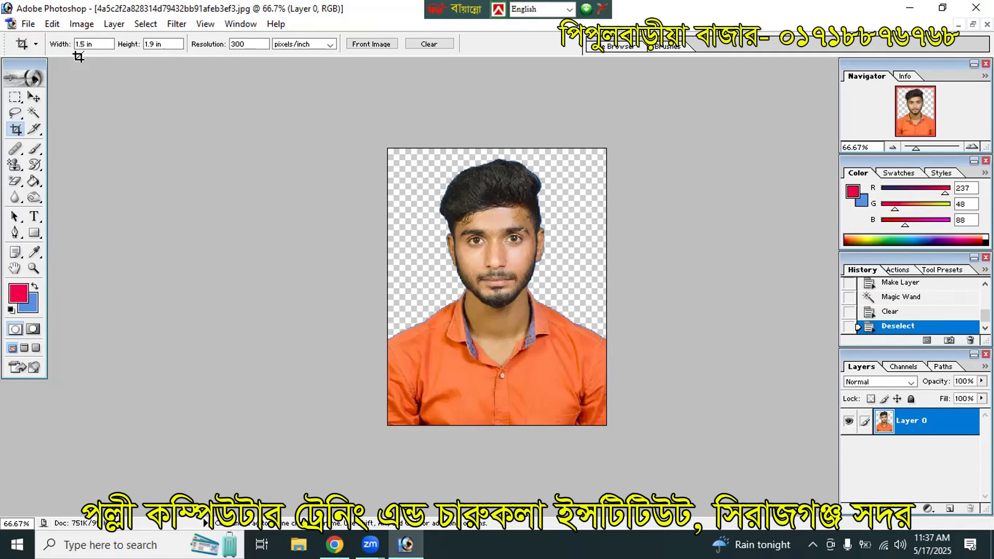
left_click(85, 44)
left_click(86, 44)
type("9")
key("Return")
left_click(153, 44)
left_click(154, 44)
key("Return")
Step: Crop with the box stretched past the right edge, adding transparent space beside the man
left_click_drag(383, 139, 675, 388)
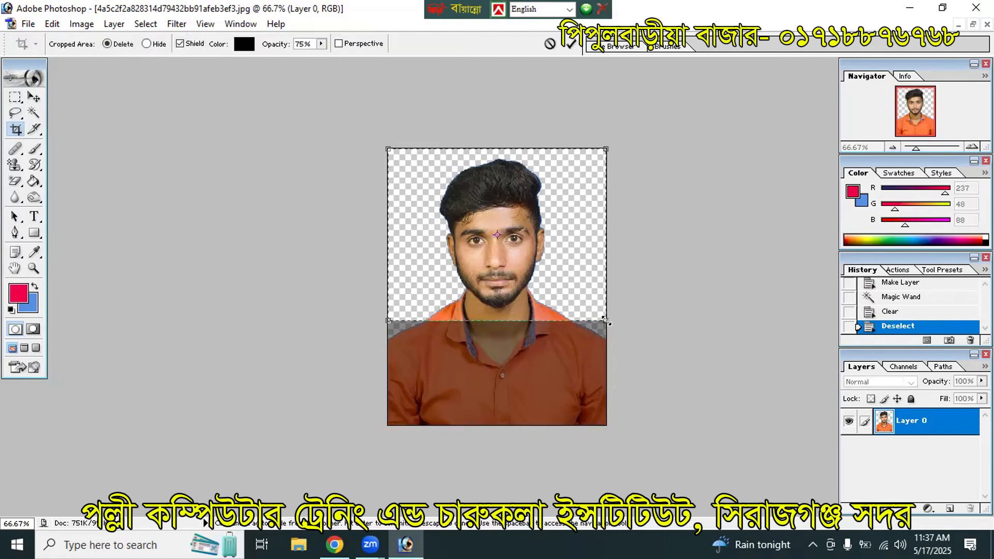
mouse_move(612, 324)
left_mouse_down()
mouse_move(762, 383)
mouse_move(776, 379)
left_mouse_up()
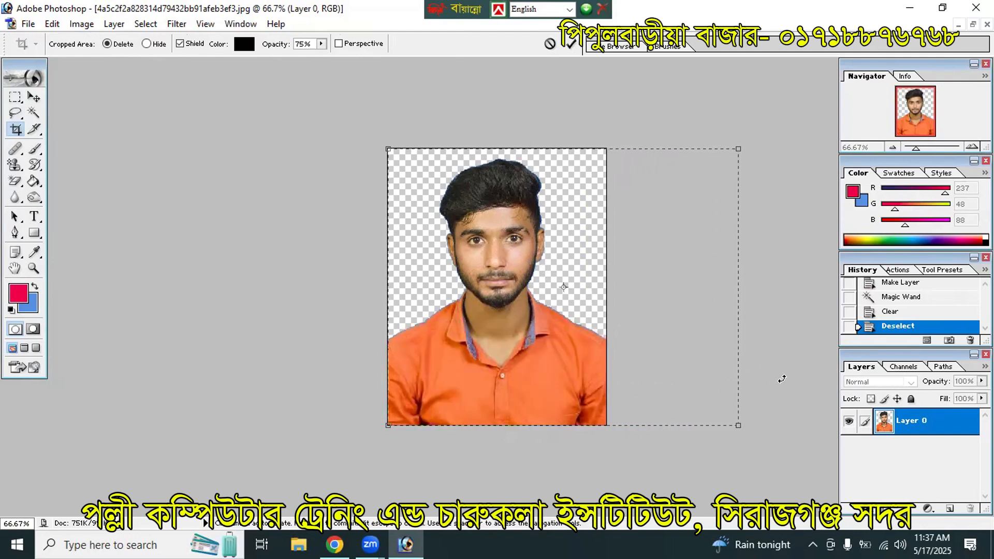
key("Return")
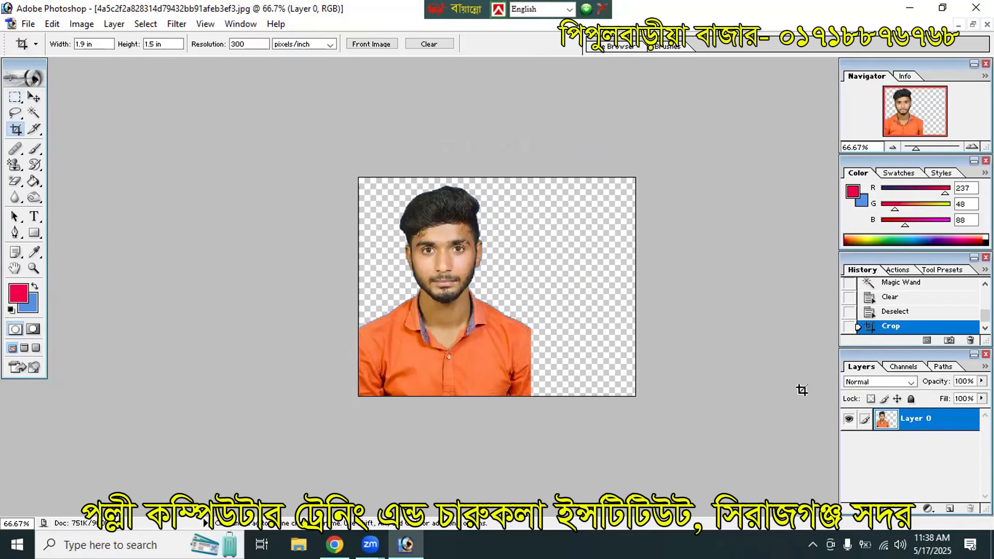
left_click(34, 97)
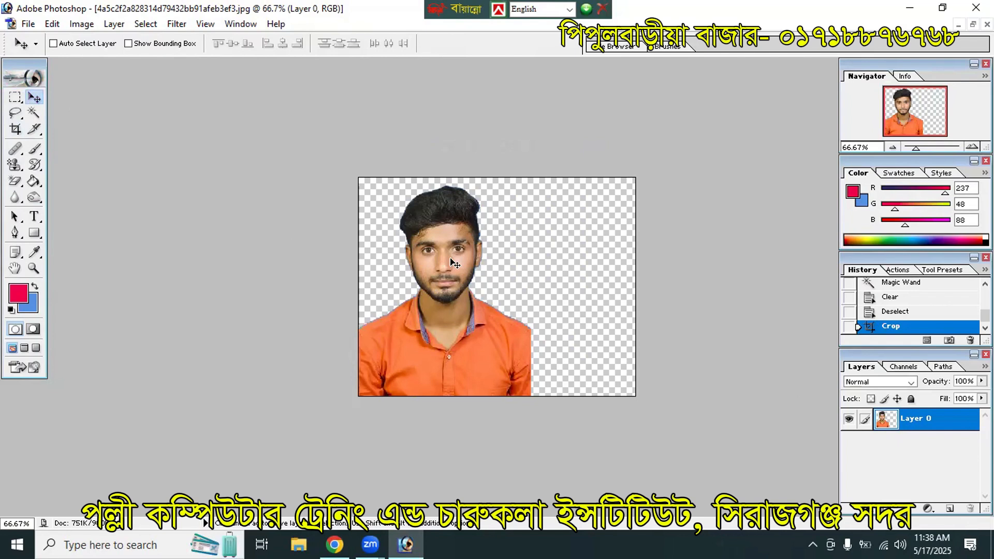
Step: Free Transform the man's cutout down to about 86% at the canvas's lower left
key("ctrl+t")
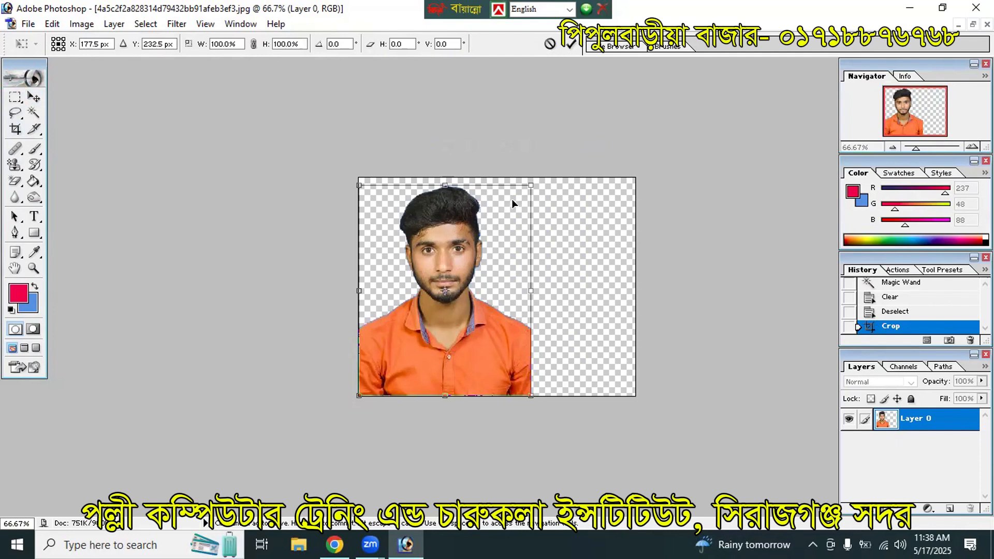
left_click_drag(535, 183, 532, 232)
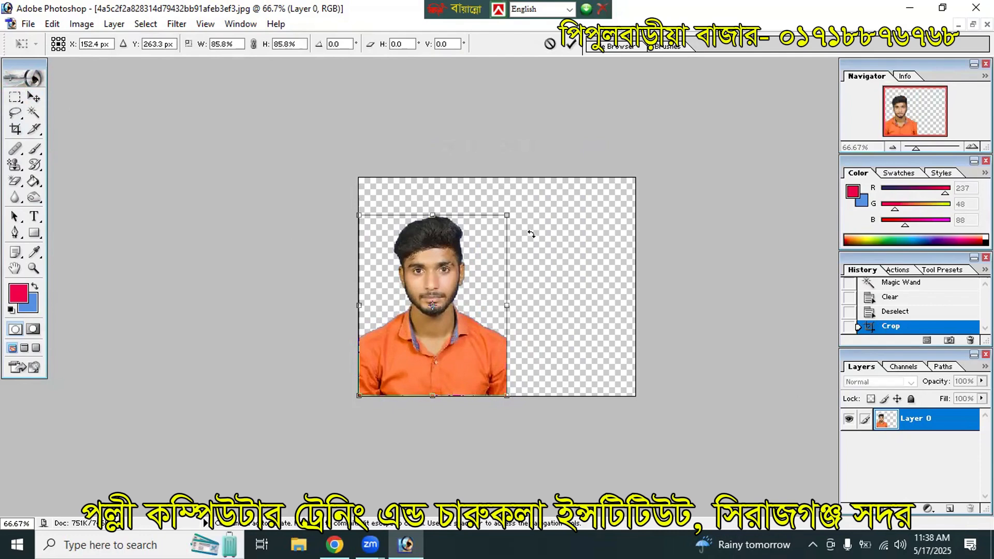
key("Return")
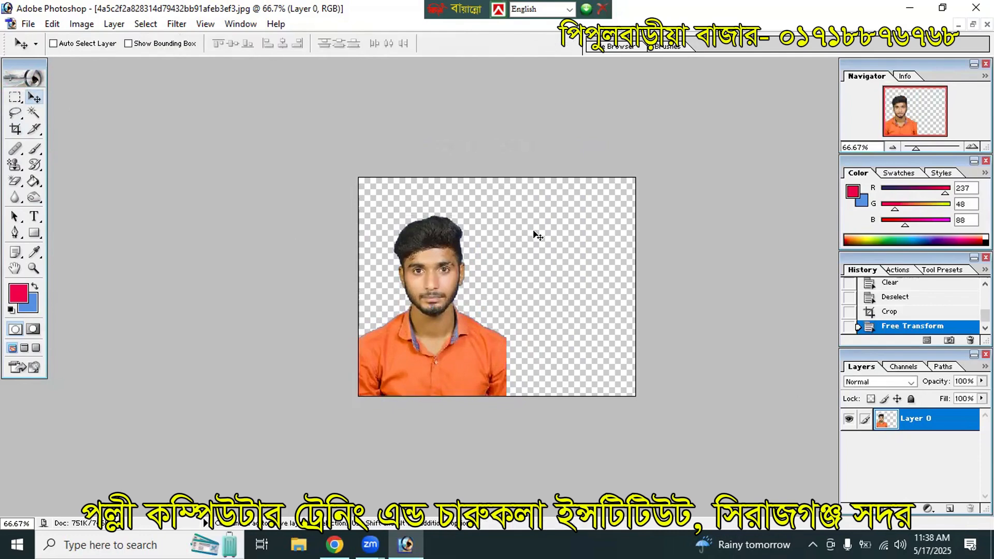
Step: Drag the girl's cutout into the man's document and close Neekha.jpg without saving
left_click(973, 25)
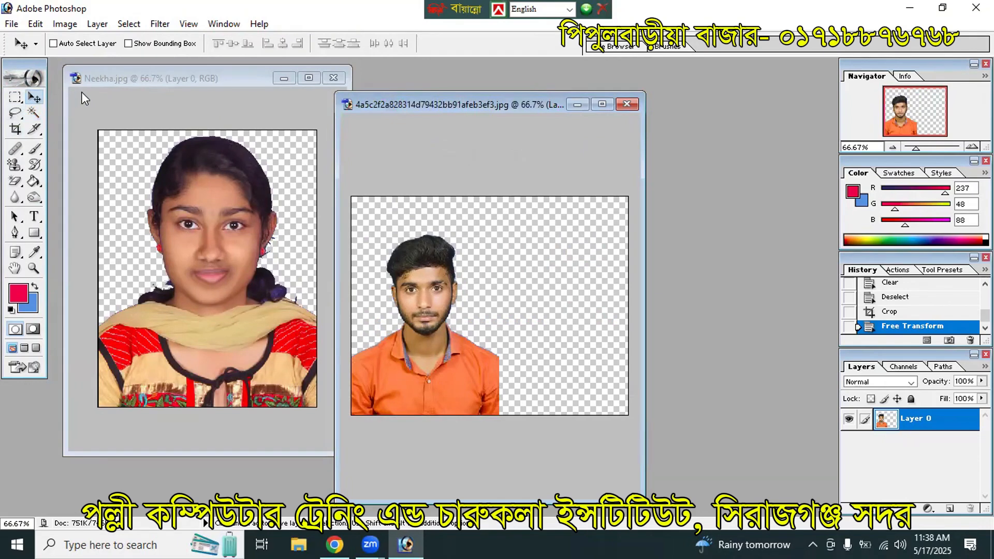
left_click(172, 46)
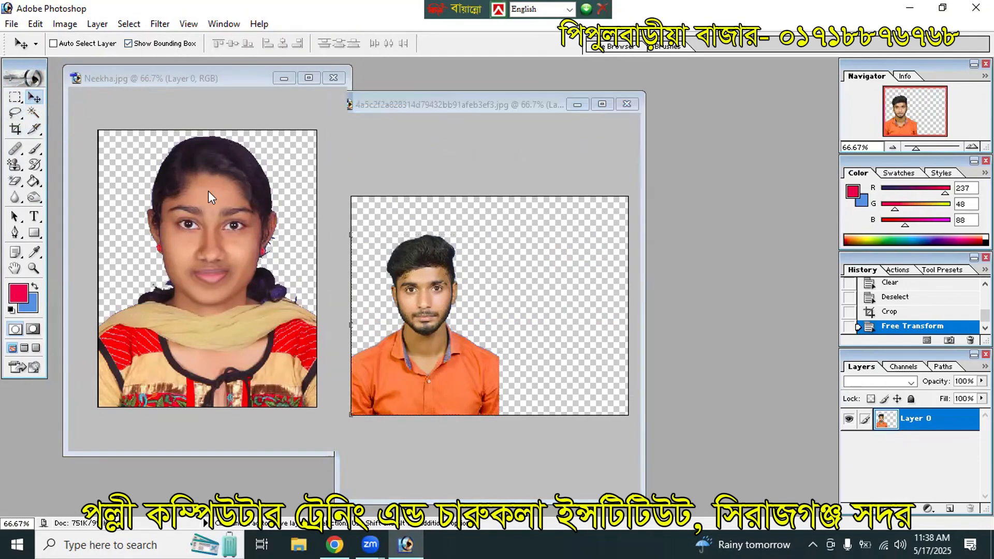
left_click_drag(231, 151, 502, 320)
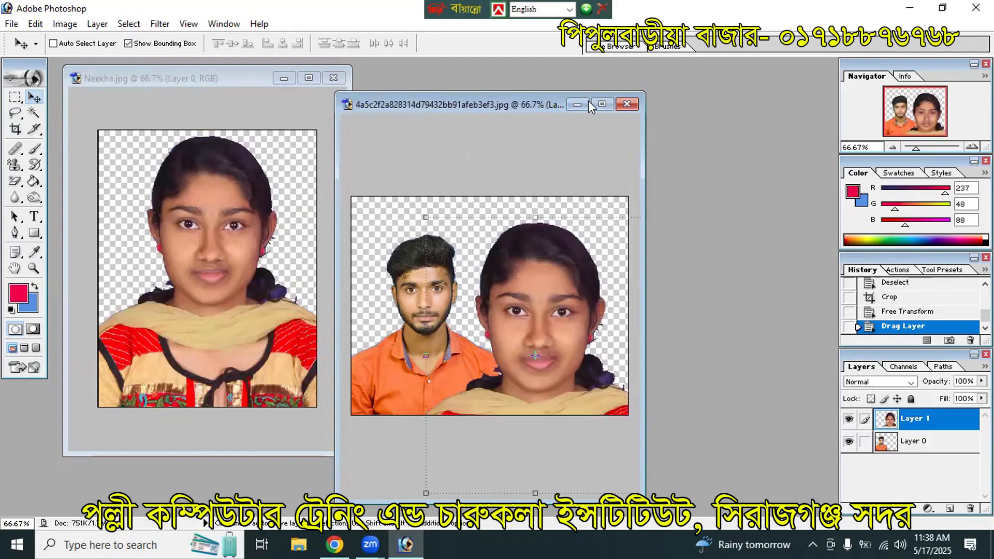
left_click(328, 82)
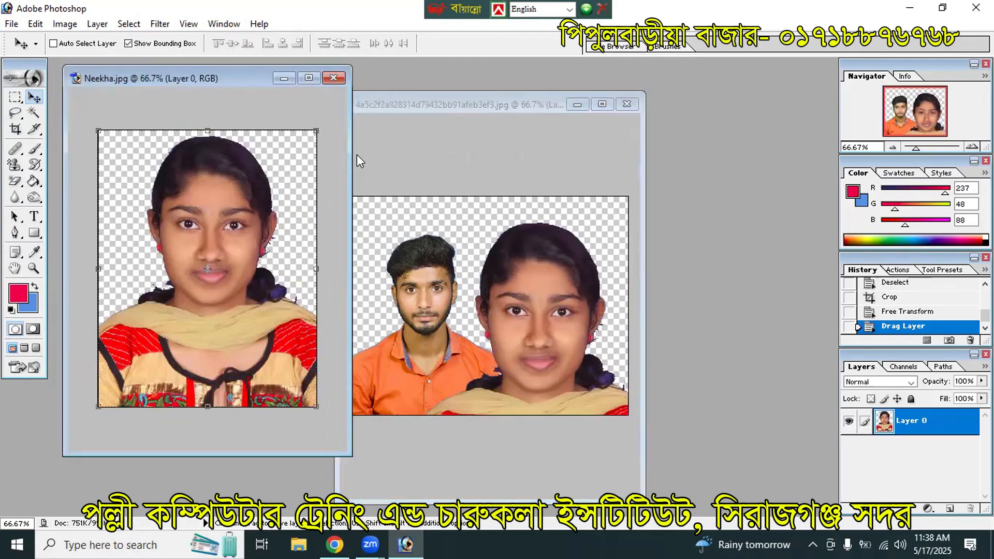
left_click(535, 212)
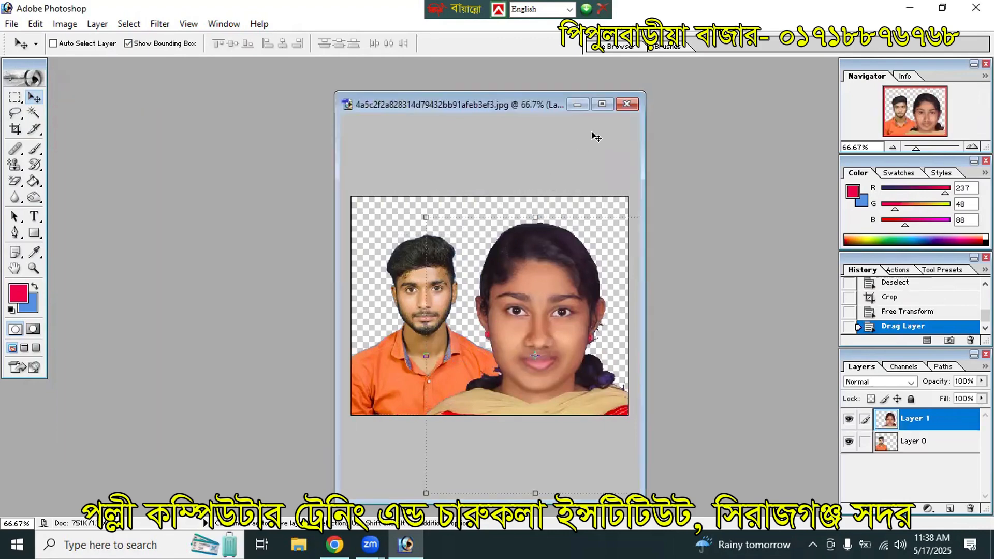
left_click(601, 104)
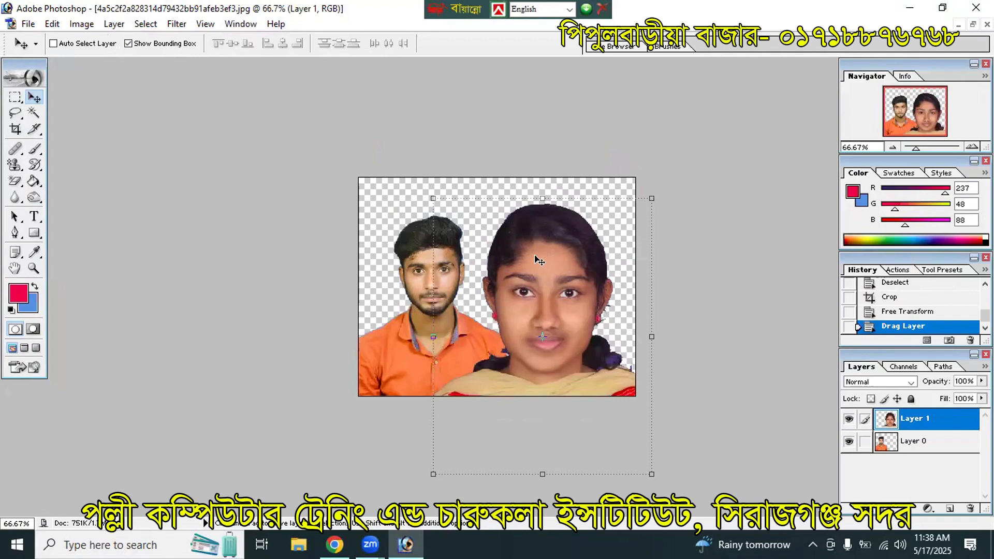
Step: Scale the girl's layer to about 63.9% and position it to the man's right
left_click_drag(567, 272, 624, 211)
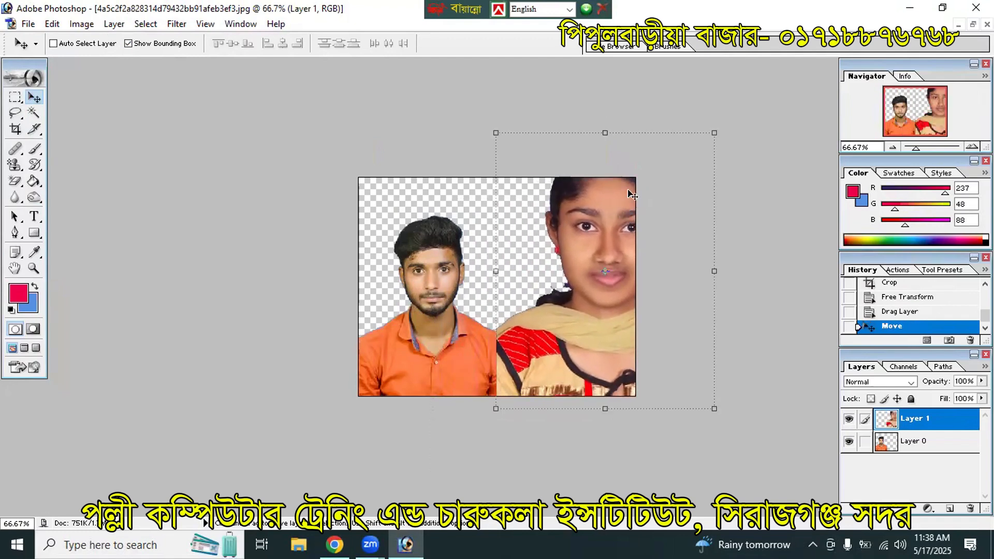
key("ctrl+t")
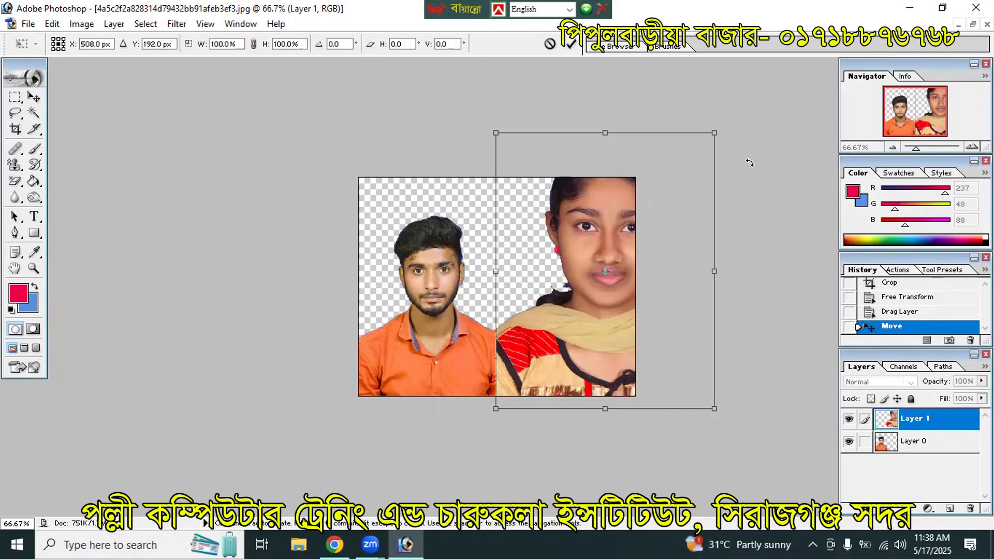
left_click_drag(714, 134, 690, 268)
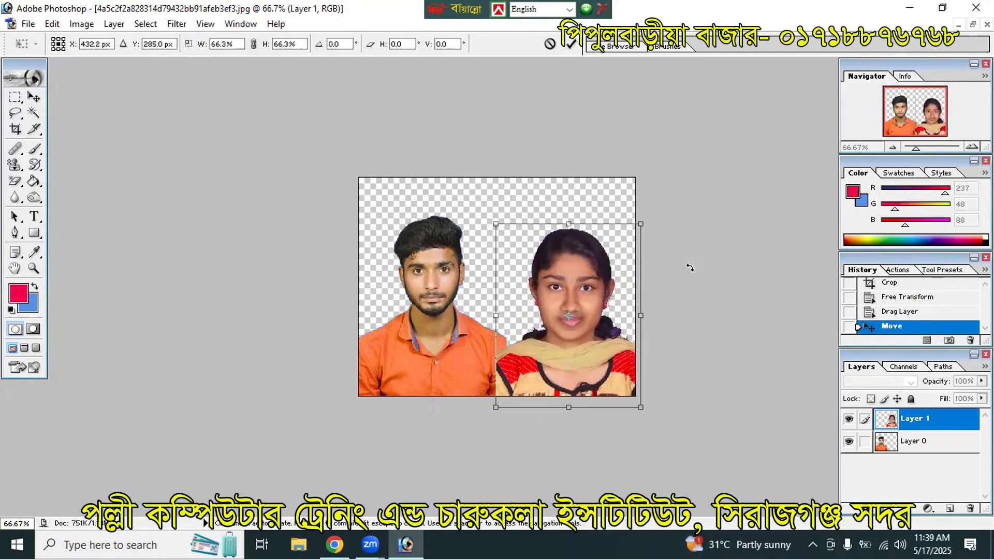
key("Up")
key("Up")
key("Up")
key("Up")
key("Up")
key("Up")
key("Up")
key("Up")
key("Up")
key("Up")
key("Up")
key("Up")
key("Up")
key("Up")
key("Up")
key("Up")
key("Up")
key("Up")
key("Up")
key("Up")
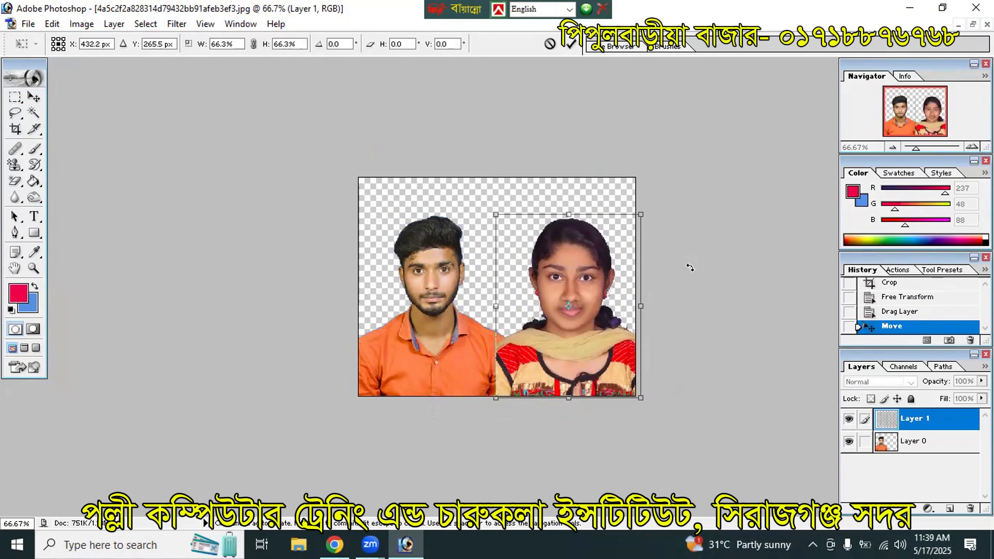
key("Up")
key("Up")
key("Up")
key("Up")
key("Up")
key("Up")
key("Up")
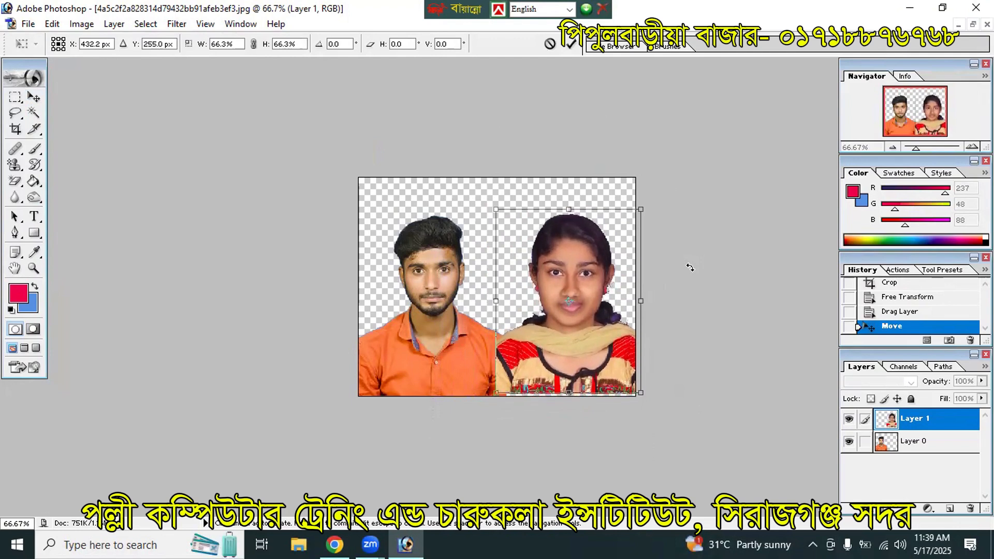
key("Down")
key("Down")
key("Down")
key("Down")
key("Down")
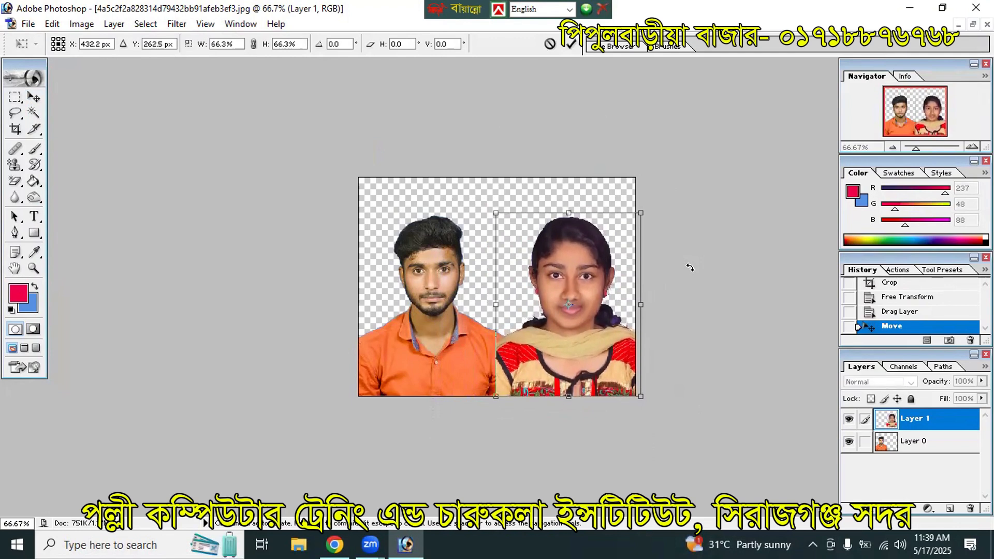
key("Down")
key("Down")
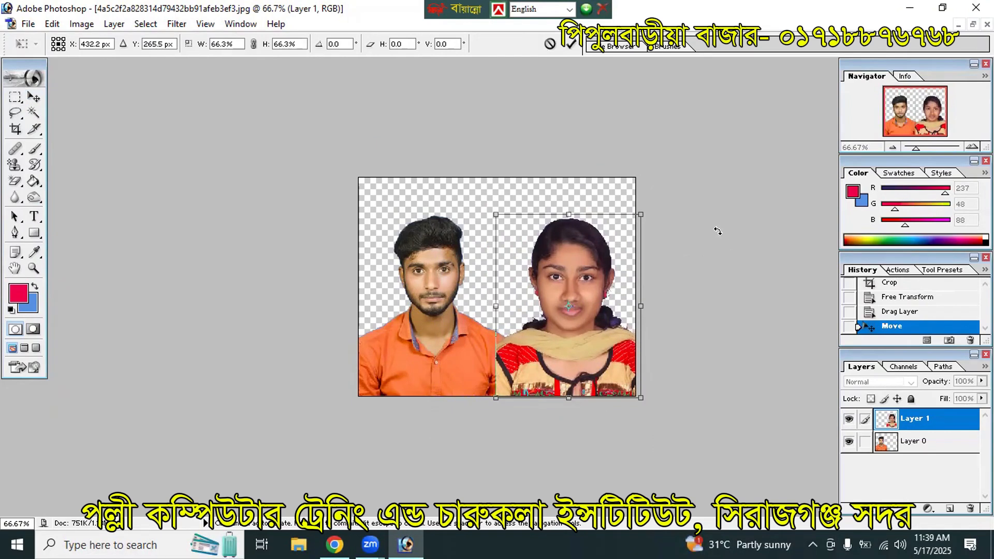
left_click_drag(641, 214, 636, 222)
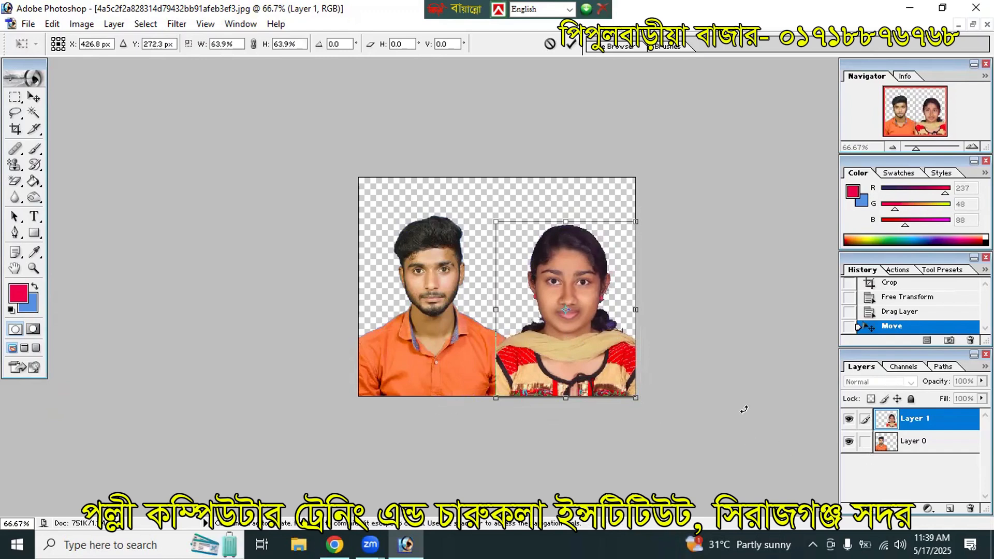
key("Return")
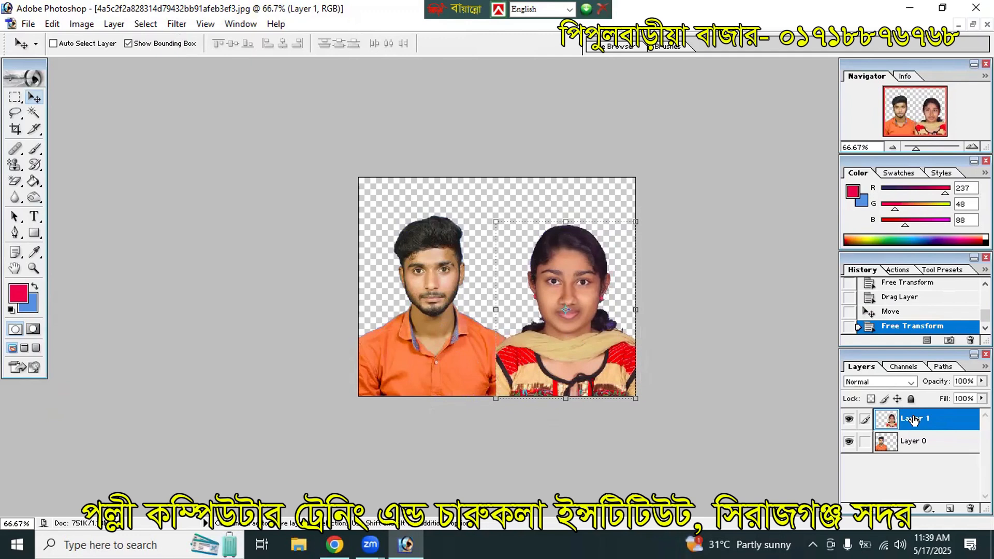
Step: Move Layer 1 below Layer 0, then merge the two portrait layers into one
left_click_drag(913, 421, 931, 441)
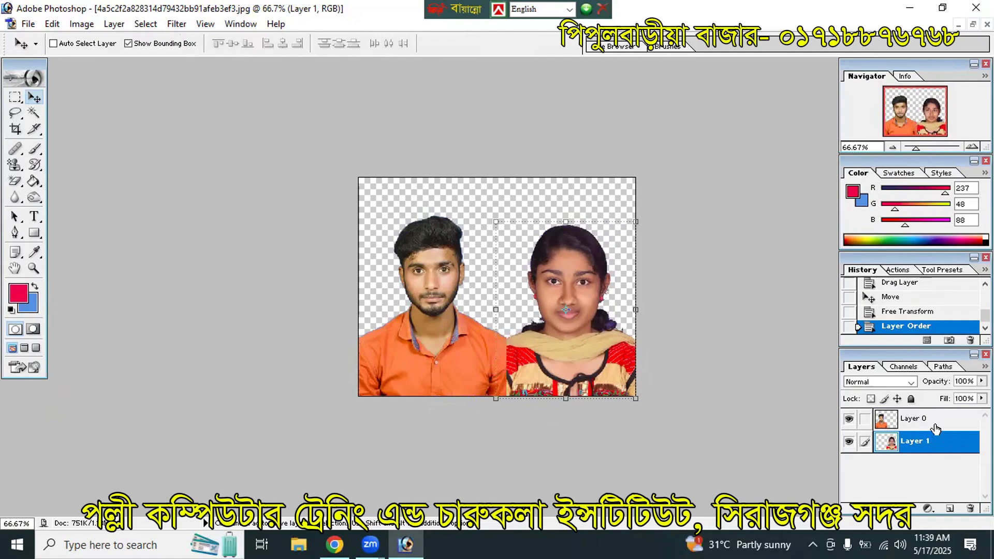
left_click(913, 424)
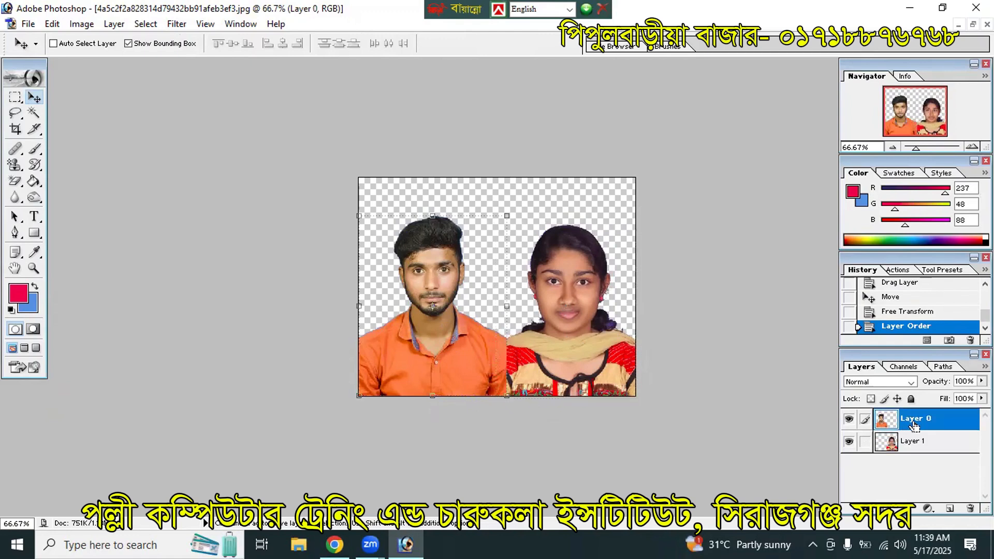
key("ctrl+e")
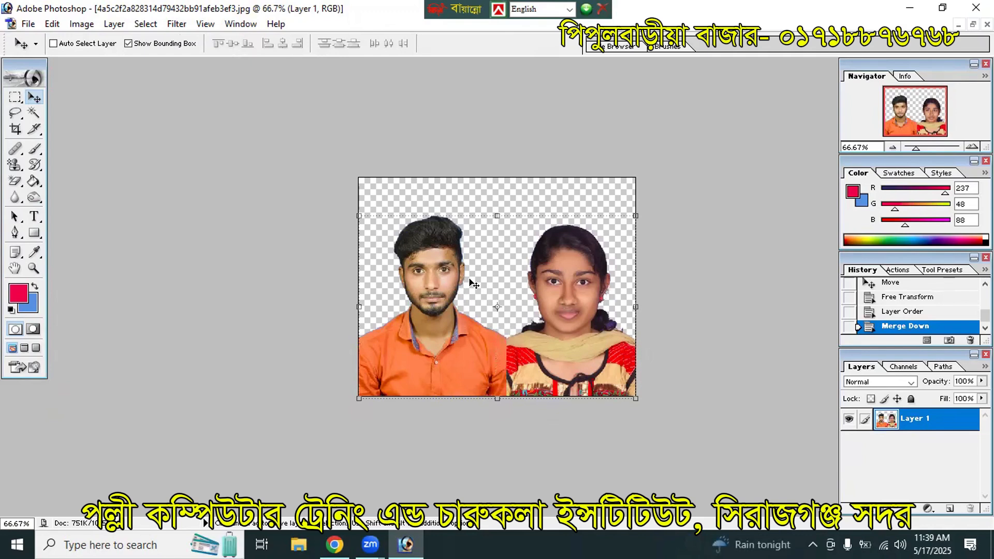
Step: Add a layer beneath the photo, fill it with cyan 17F9F6, and merge the photo down onto it
left_click(949, 511)
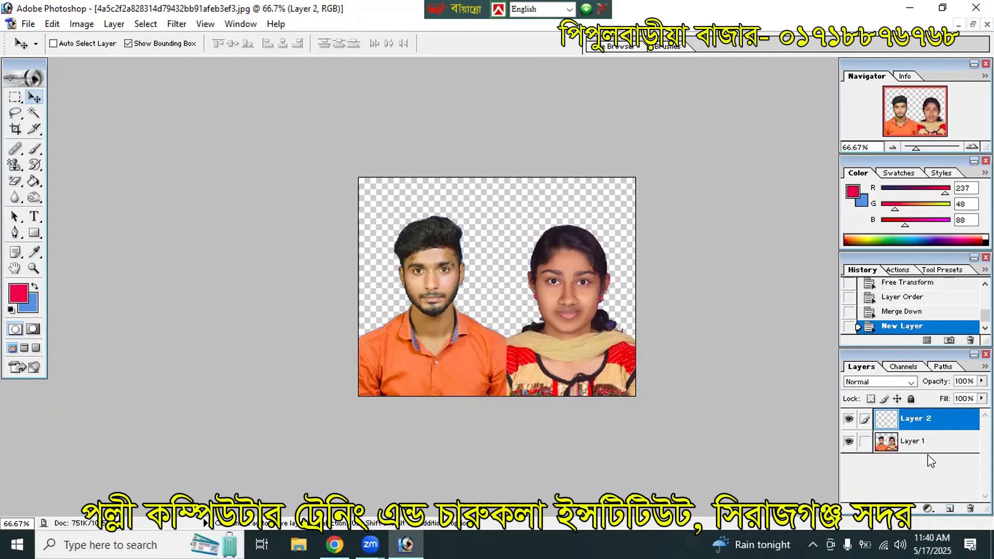
left_click_drag(920, 422, 944, 472)
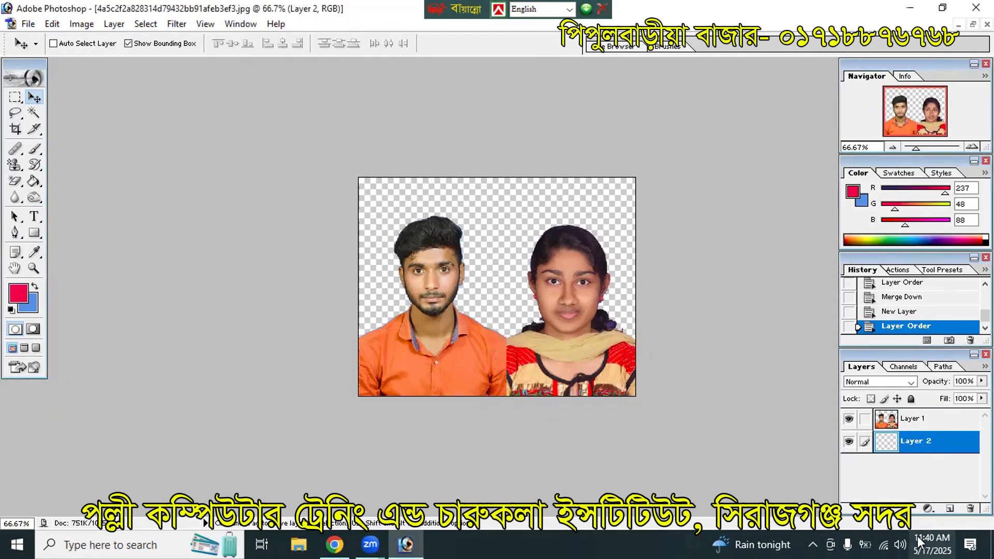
left_click(27, 310)
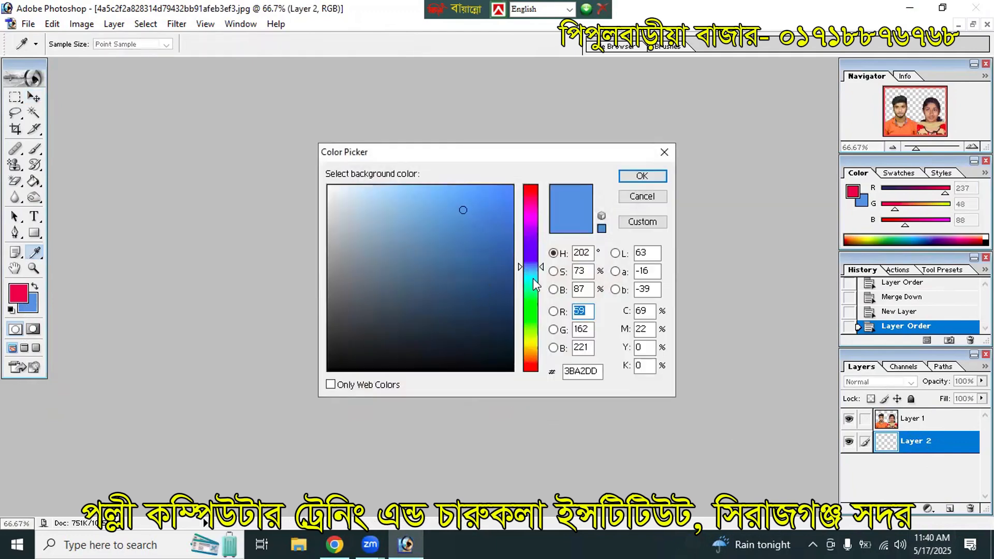
left_click(533, 278)
left_click(495, 189)
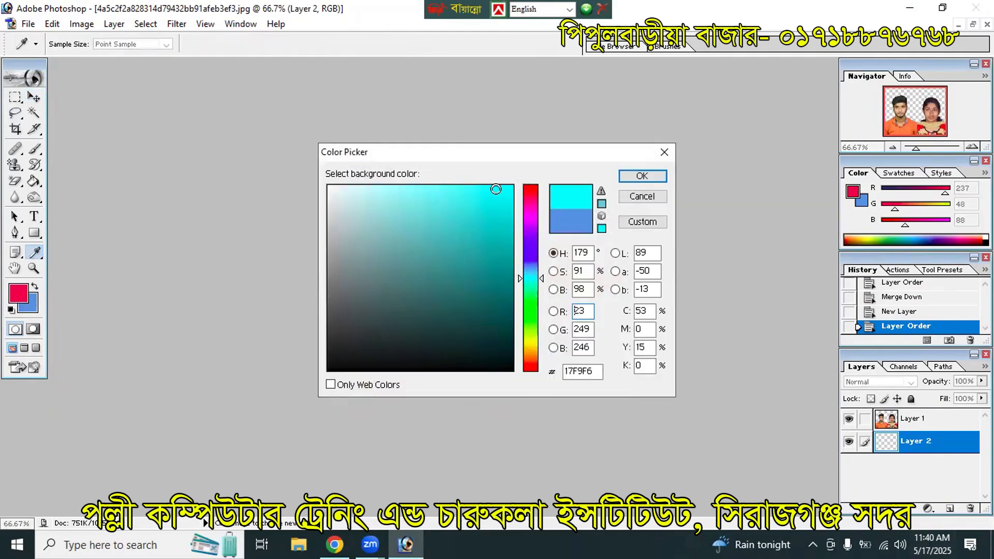
left_click(641, 176)
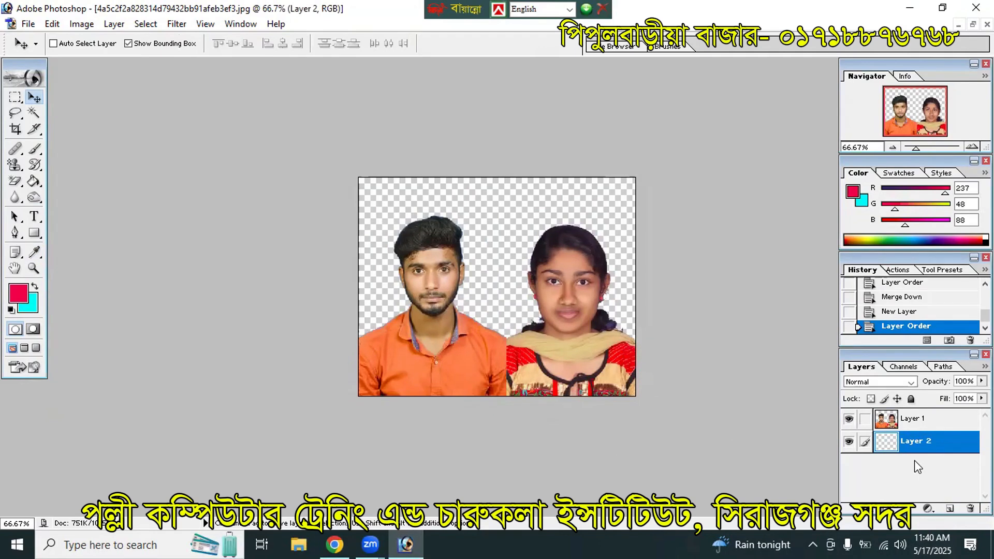
key("ctrl+BackSpace")
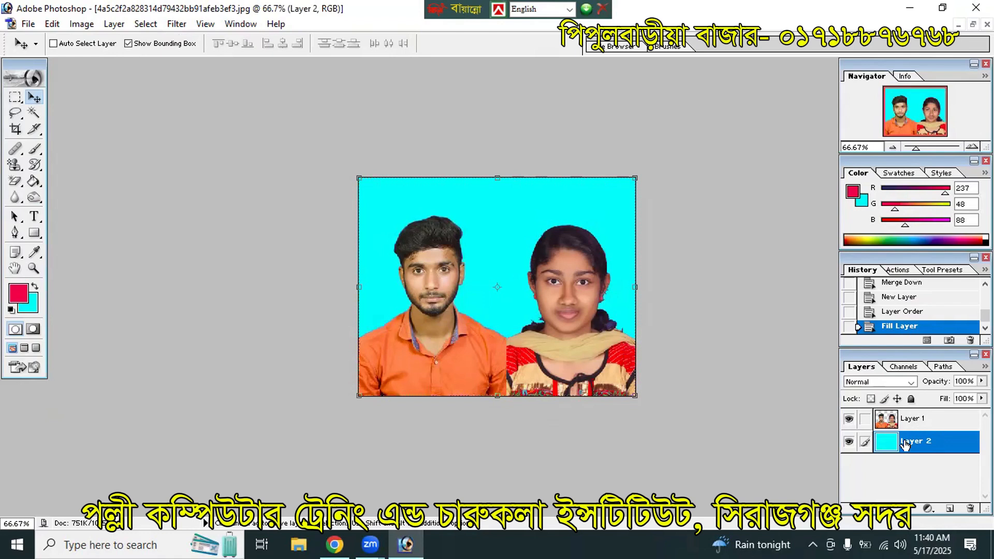
left_click(904, 422)
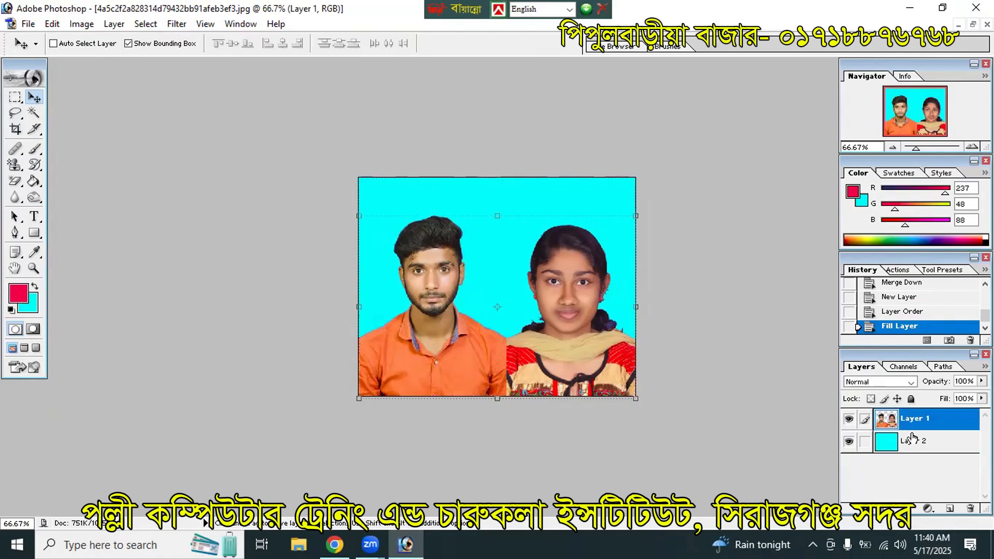
key("ctrl+e")
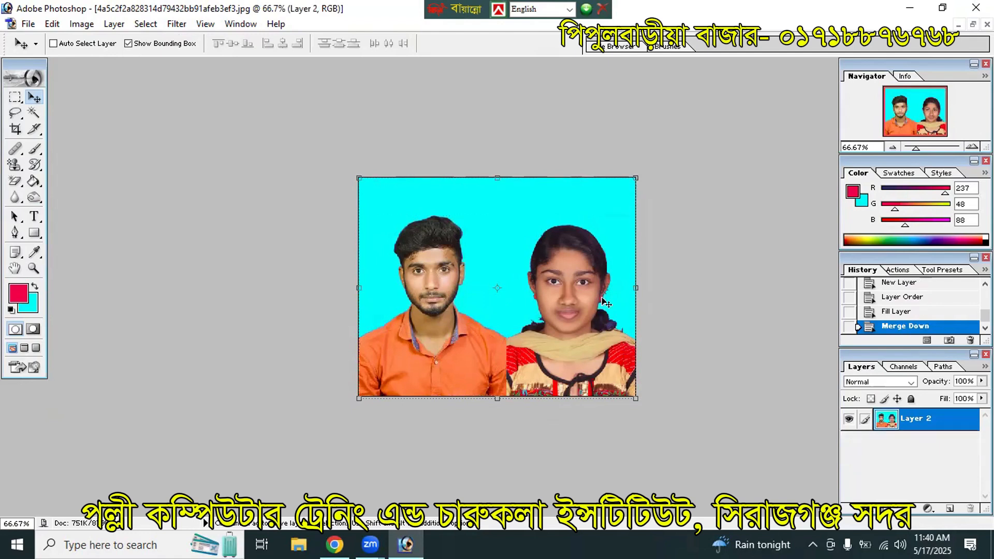
Step: Create a new A4 page, drag the couple photo onto it, and fit the page on screen
key("ctrl+n")
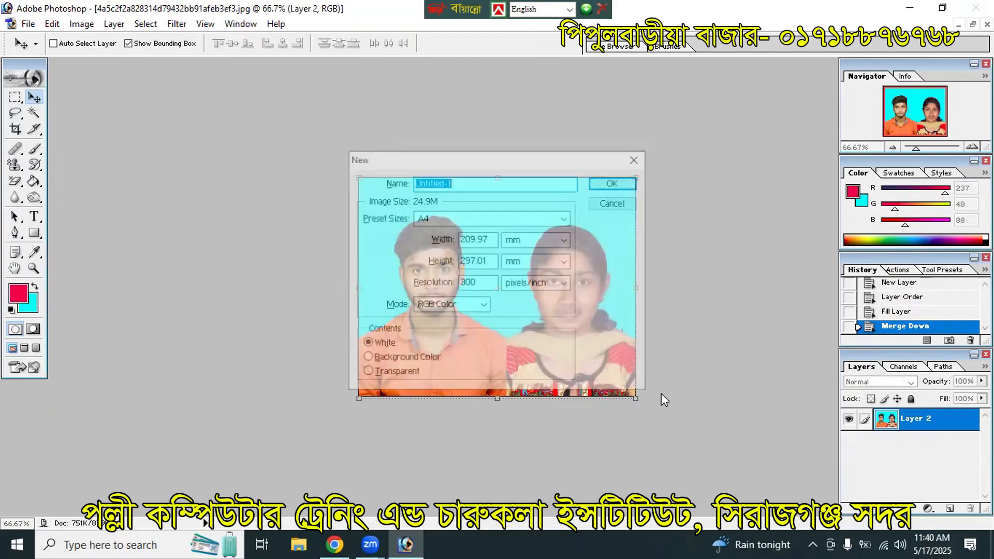
left_click(618, 184)
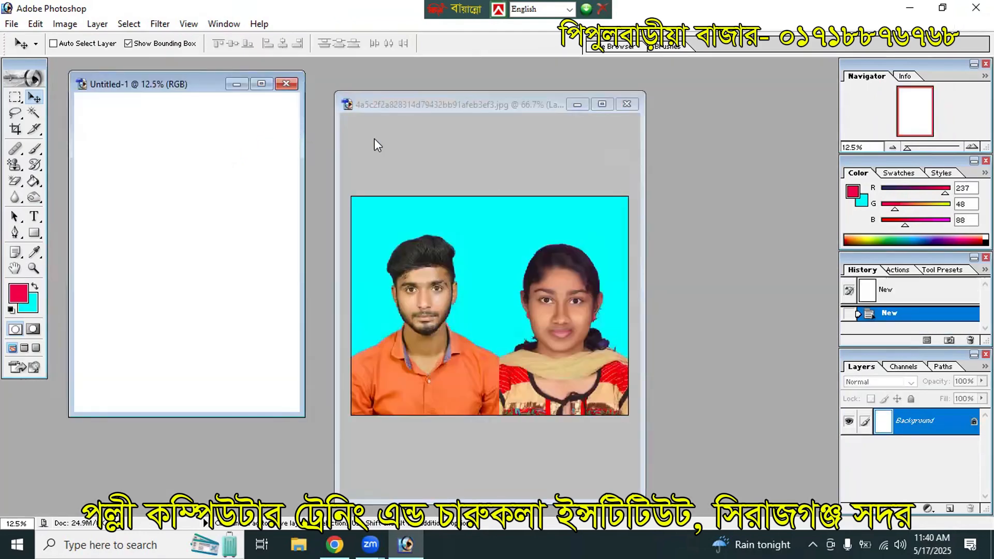
left_click_drag(524, 315, 251, 311)
left_click(264, 86)
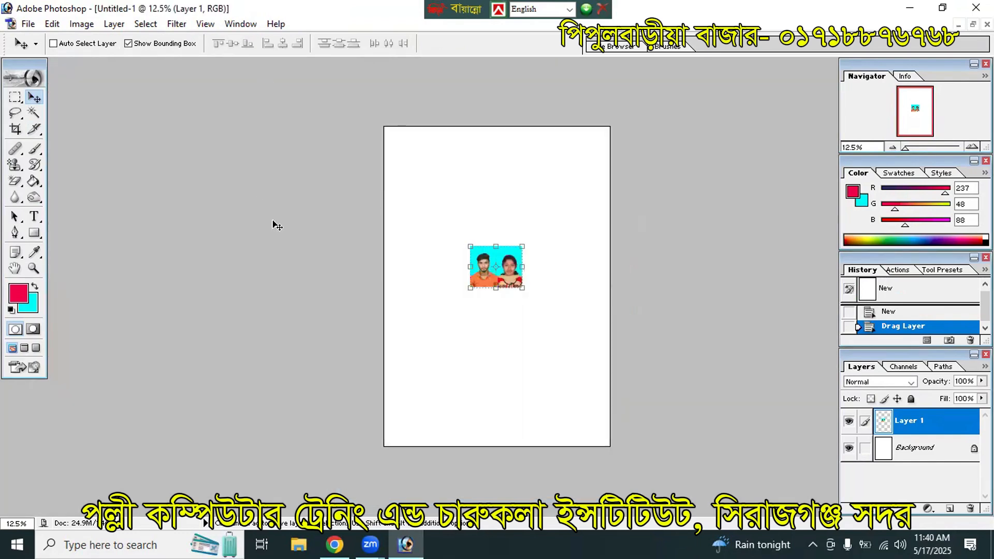
key("ctrl+0")
Step: Position the couple photo snugly in the page's top-left corner
left_click_drag(477, 221, 356, 86)
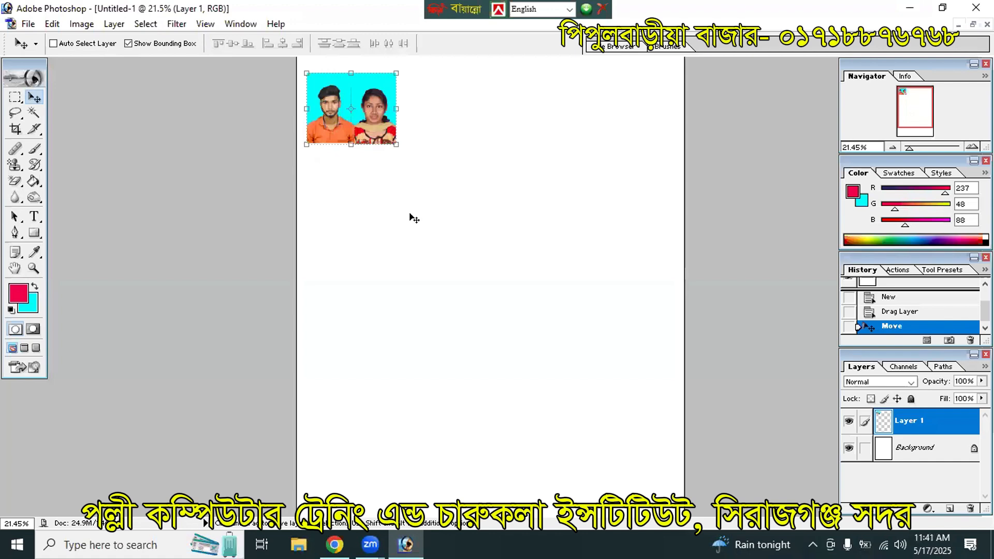
key("ctrl+minus")
key("ctrl+minus")
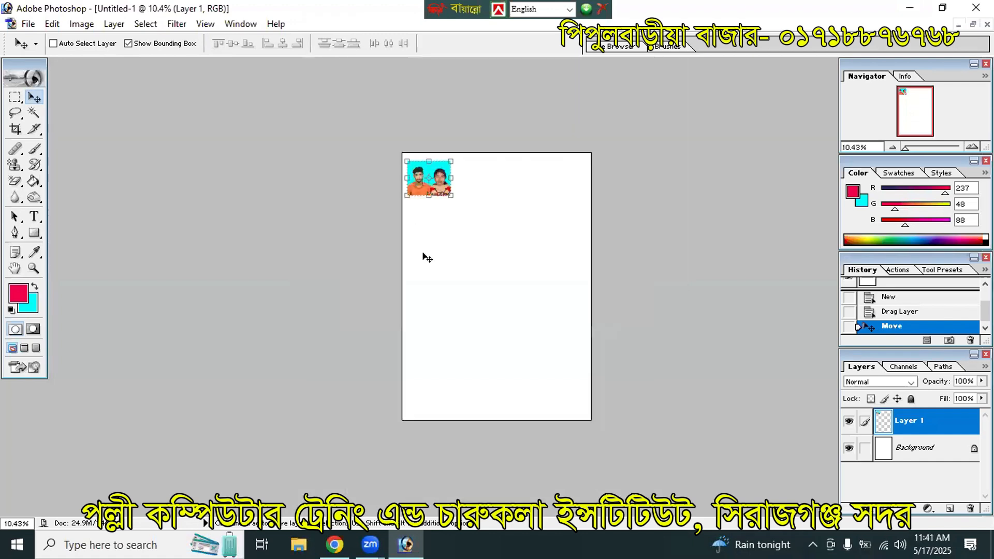
left_click_drag(402, 162, 400, 155)
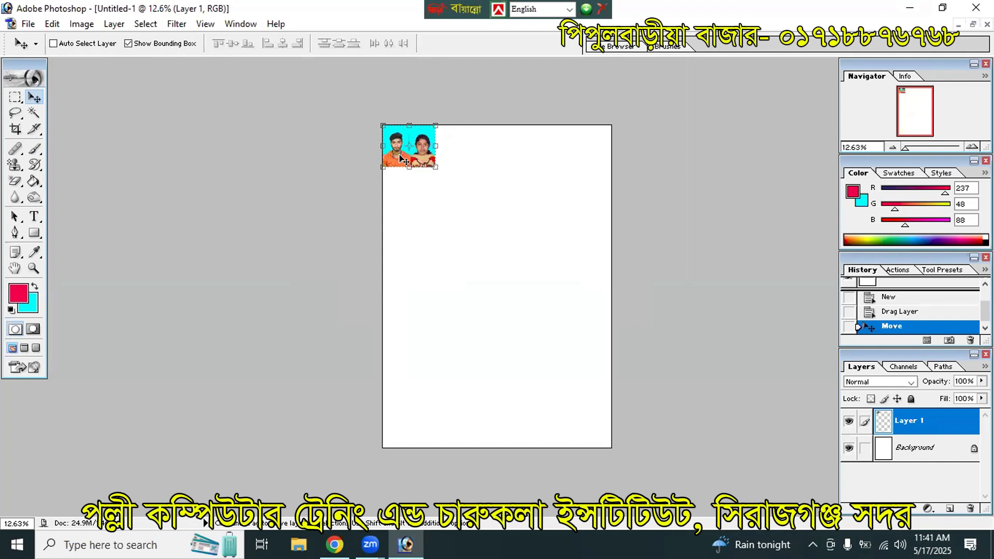
key("shift+Down")
key("shift+Down")
key("shift+Right")
key("shift+Right")
key("shift+Right")
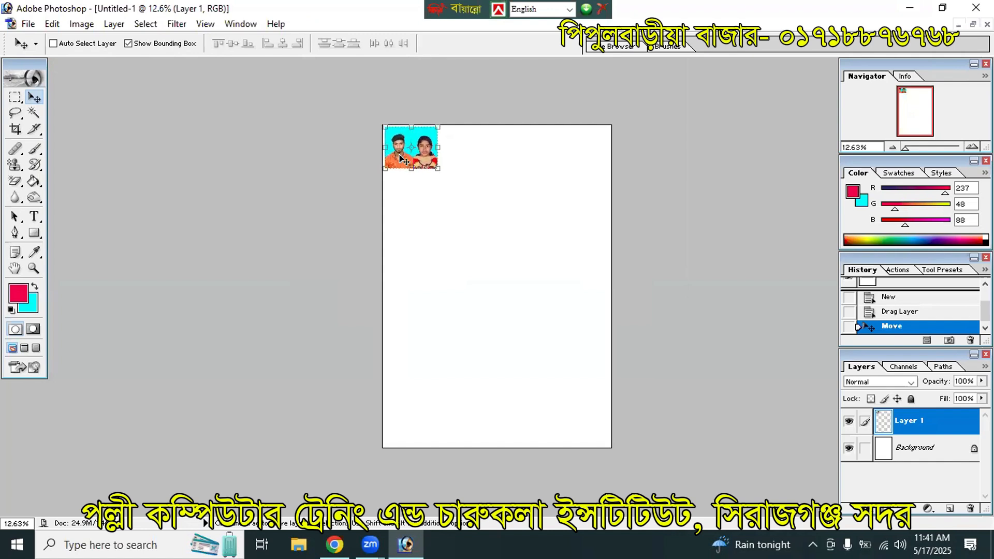
Step: Copy the photo to its right, align the copy beside the original, and merge them
key("shift+Left")
key("shift+Left")
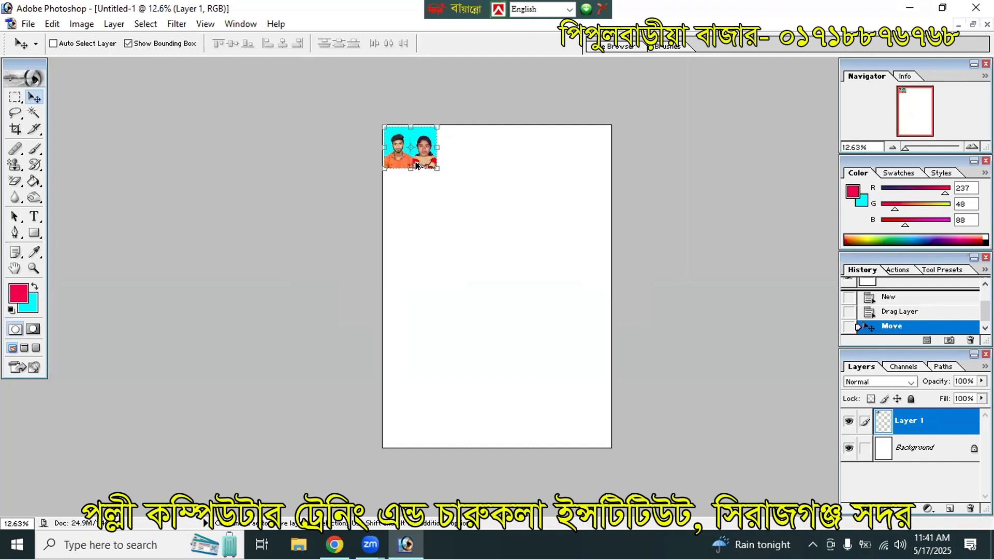
left_click_drag(434, 158, 482, 160)
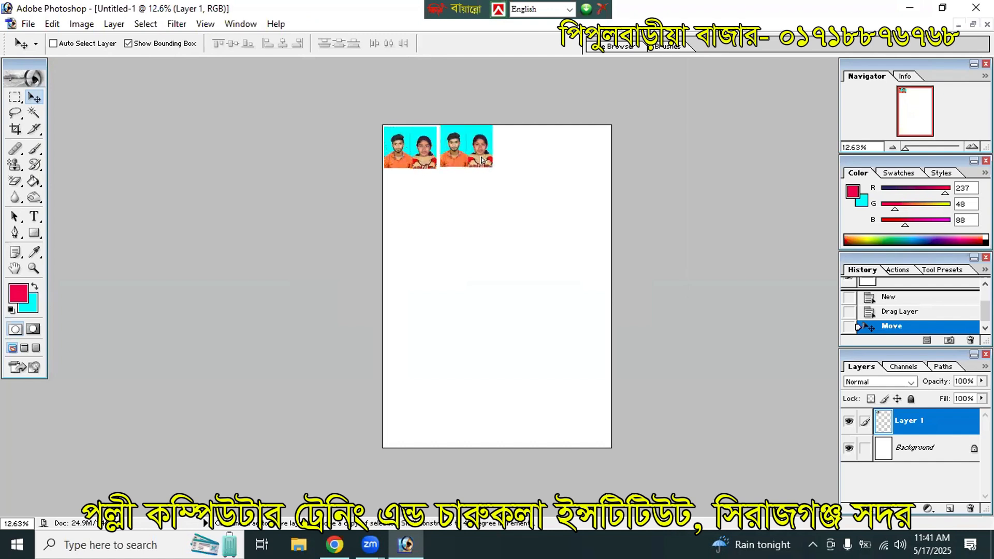
key("shift+Right")
key("shift+Right")
key("shift+Right")
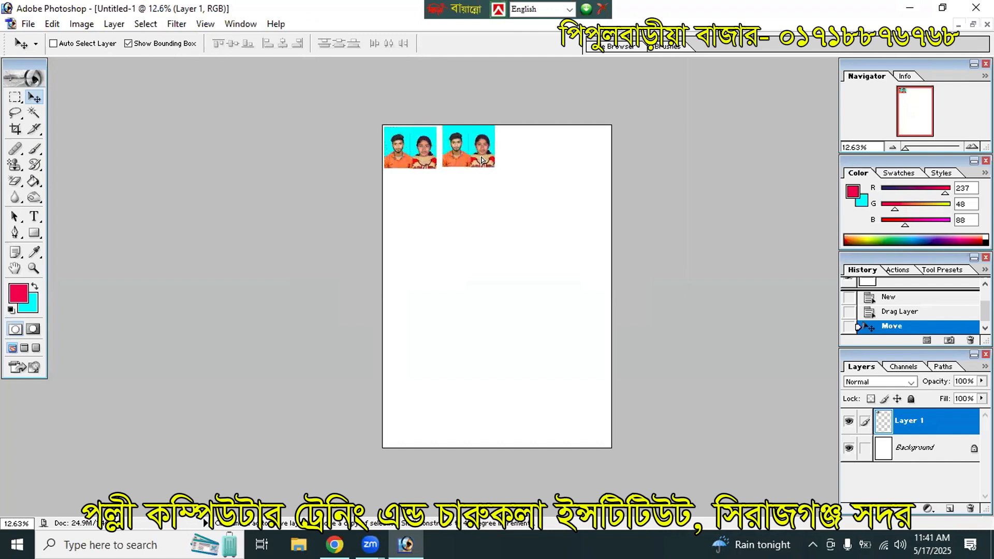
key("shift+Down")
key("shift+Down")
key("shift+Down")
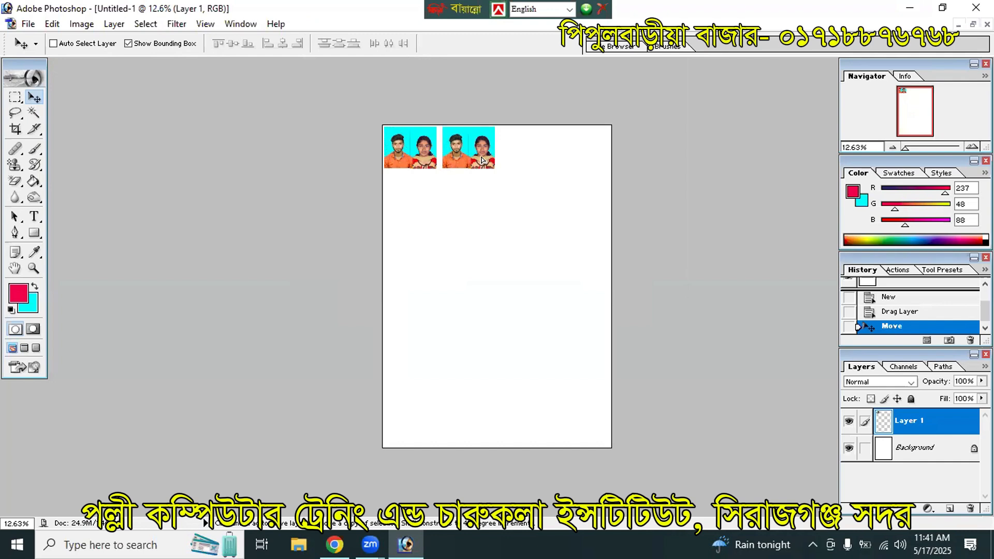
left_click_drag(482, 160, 483, 164)
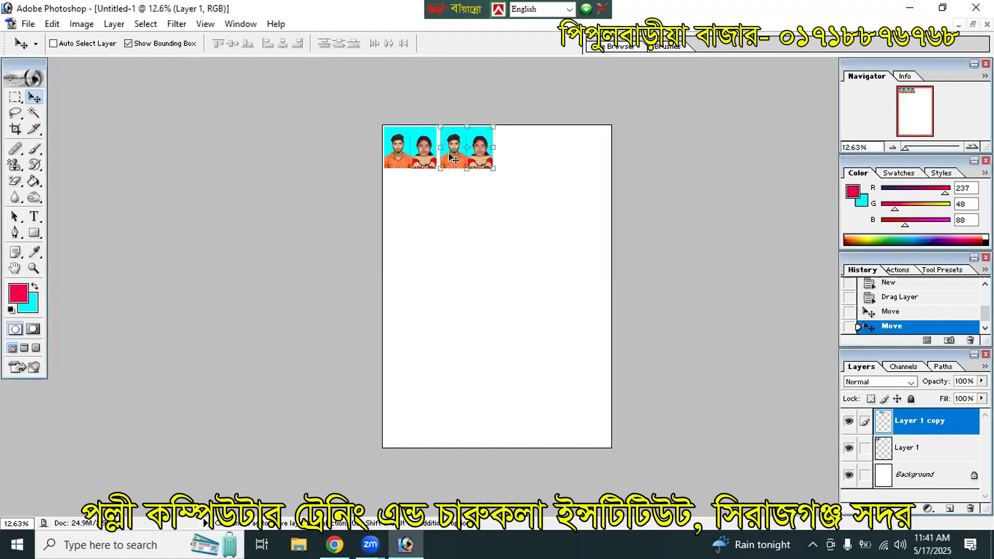
key("ctrl+e")
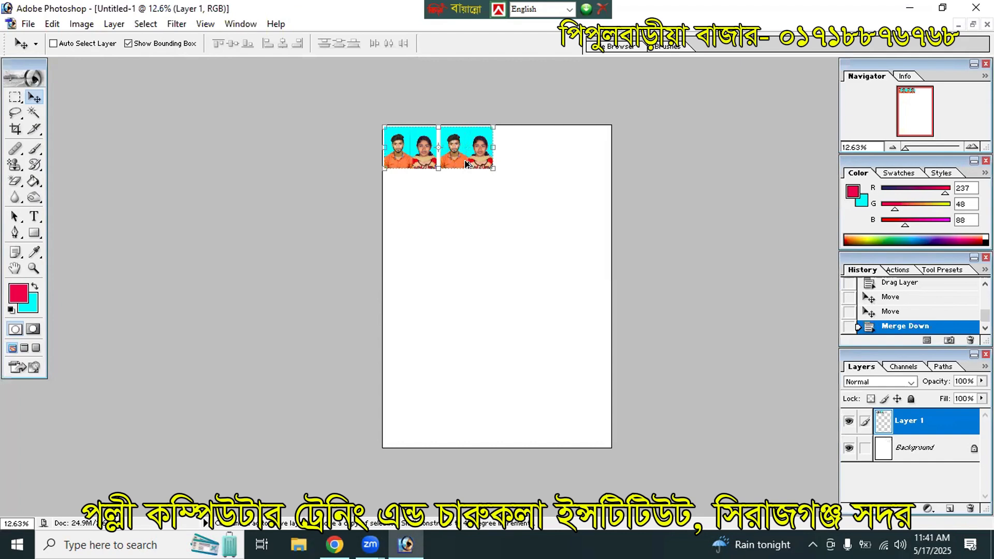
Step: Duplicate the pair to form a row of four, merge the row, and copy it down
left_click_drag(465, 164, 581, 170)
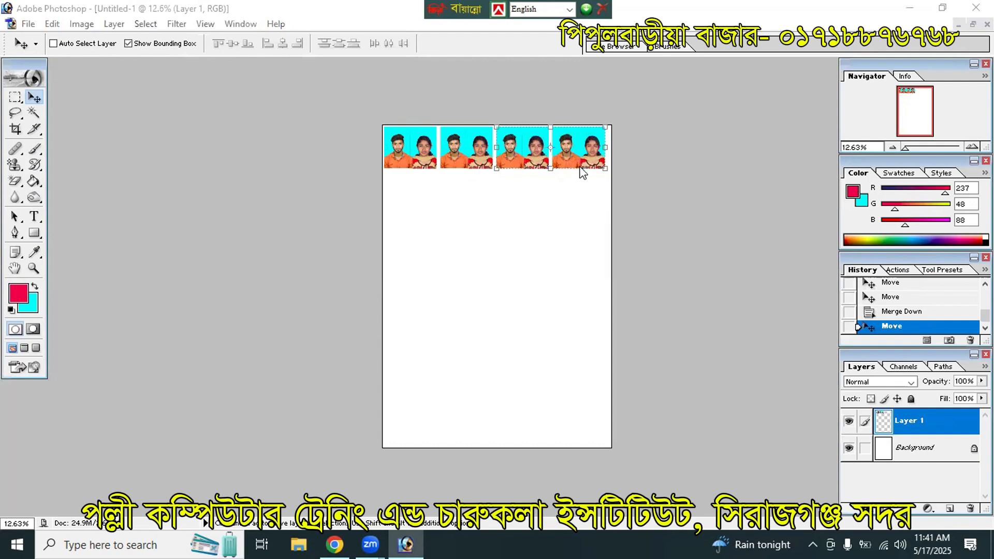
key("ctrl+j")
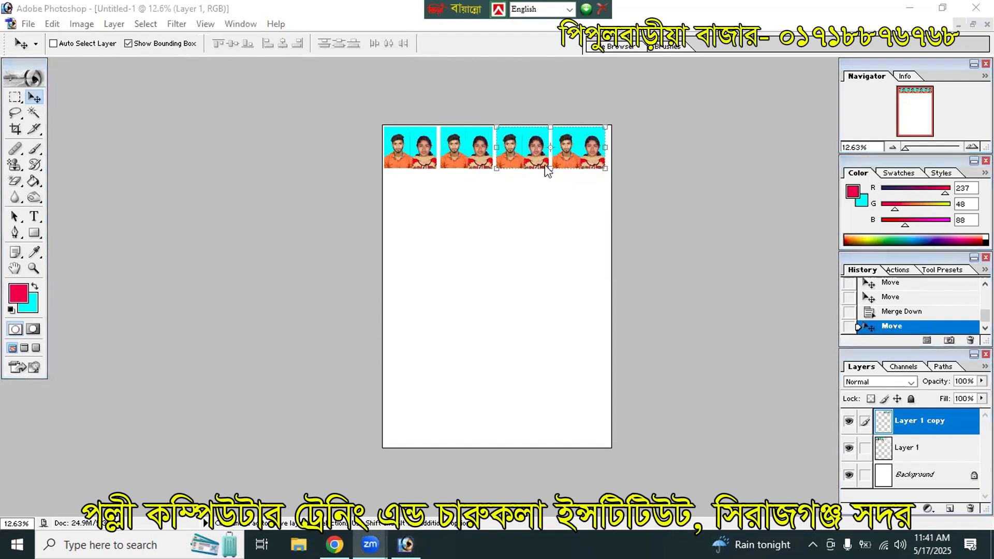
left_click(482, 149)
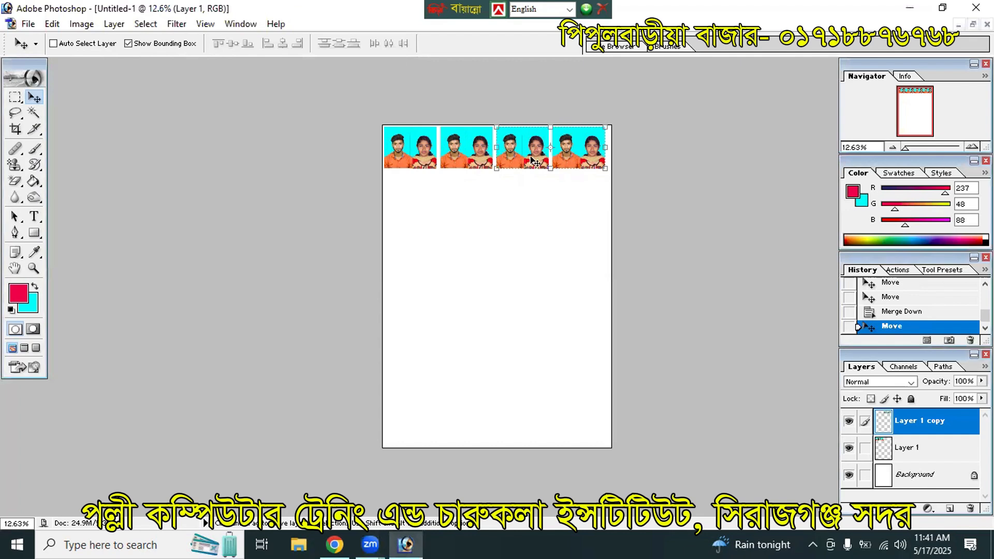
key("ctrl+e")
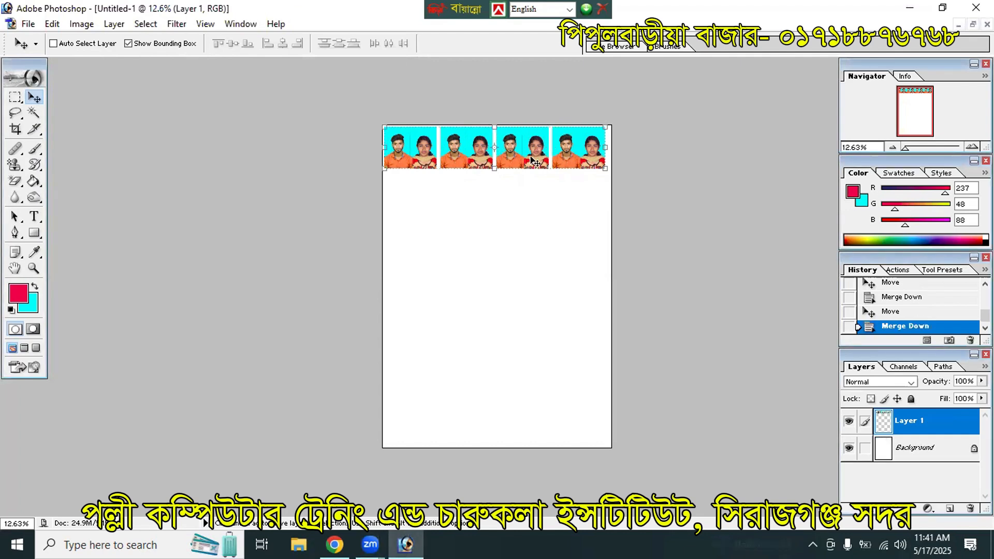
left_click_drag(534, 162, 528, 207)
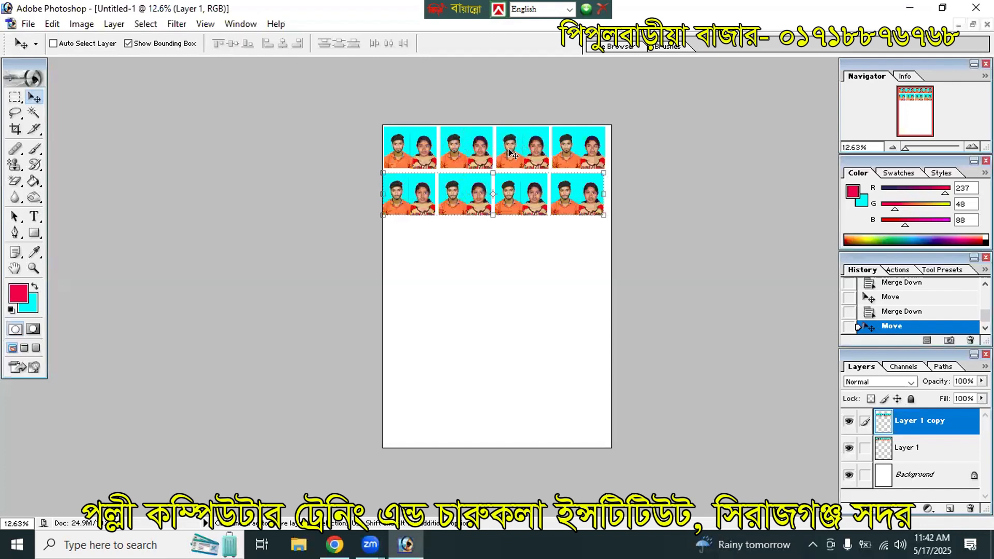
Step: Merge the second row, copy both rows down as rows three and four, and merge again
key("ctrl+e")
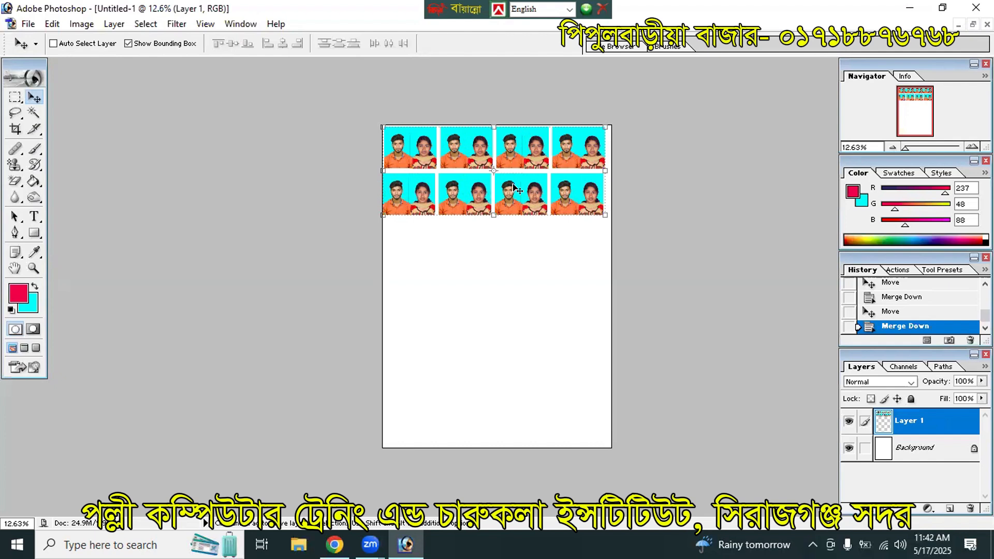
left_click_drag(514, 187, 522, 427)
key("ctrl+e")
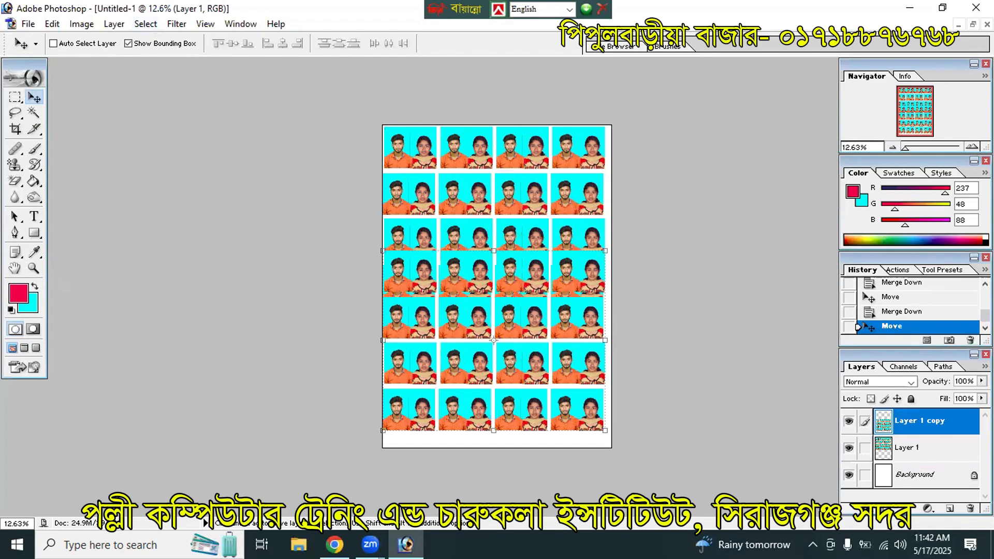
left_click(972, 24)
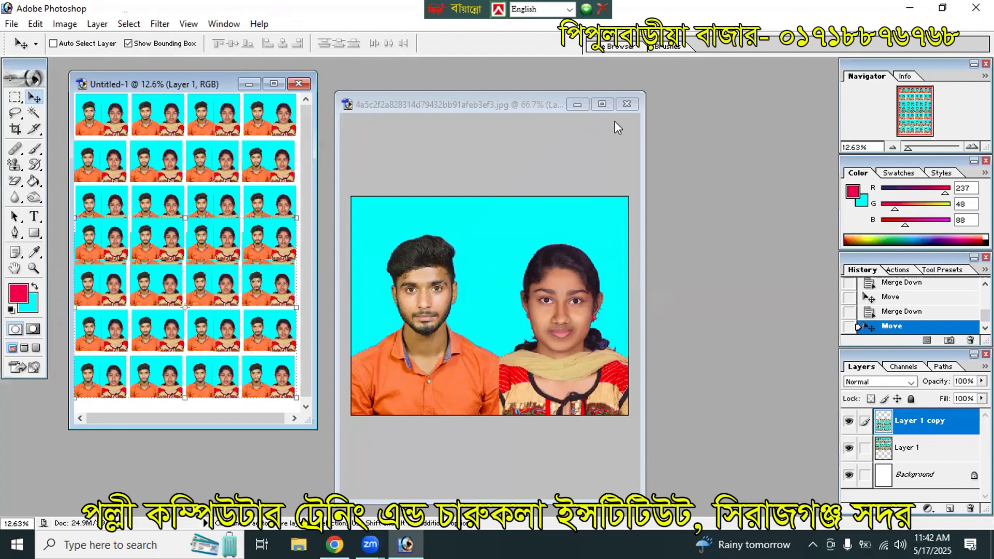
Step: Close the photo grid and the original couple photo without saving either
left_click(299, 84)
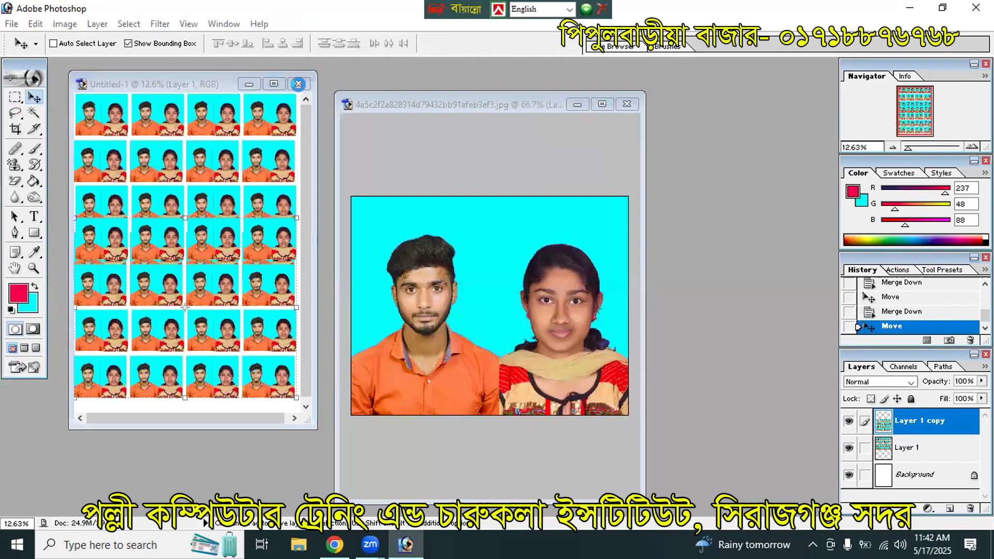
left_click(501, 215)
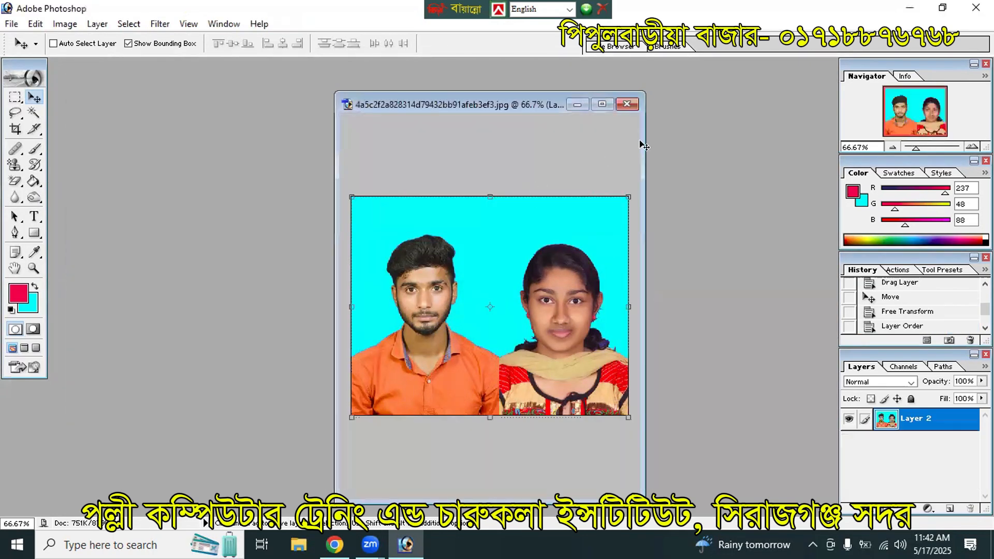
left_click(628, 105)
left_click(505, 218)
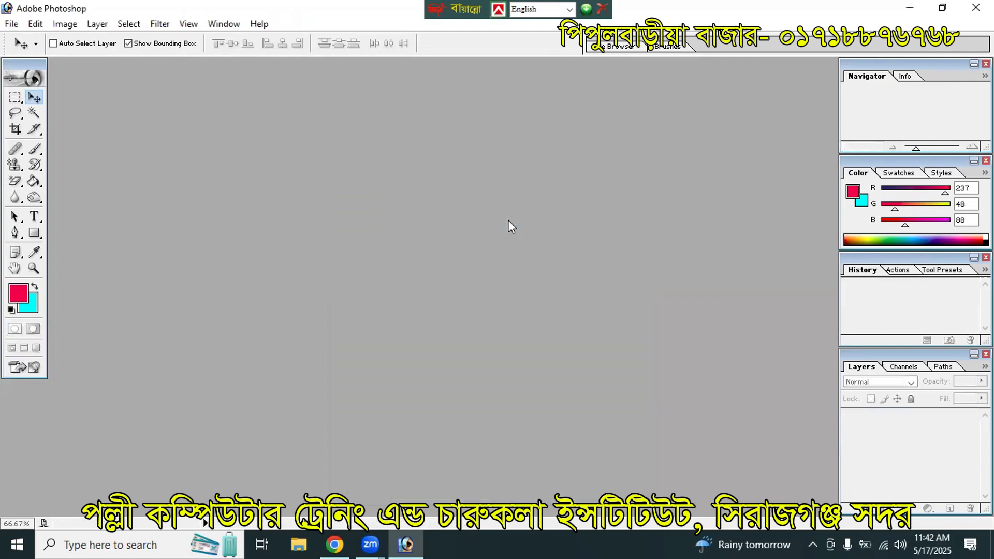
Step: Browse the path selection and dodge/burn tool variants, then cancel the File Open dialog
left_click(15, 216)
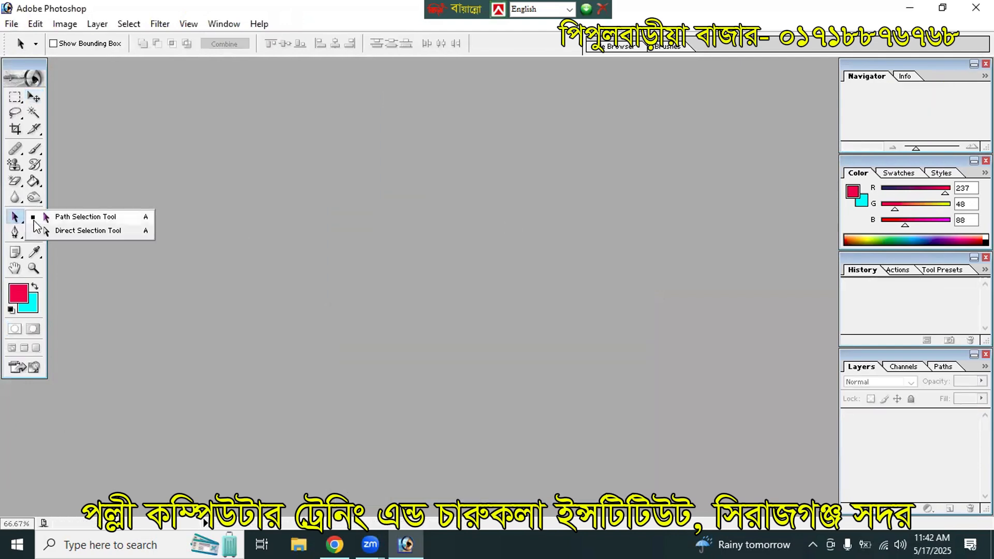
left_click(31, 216)
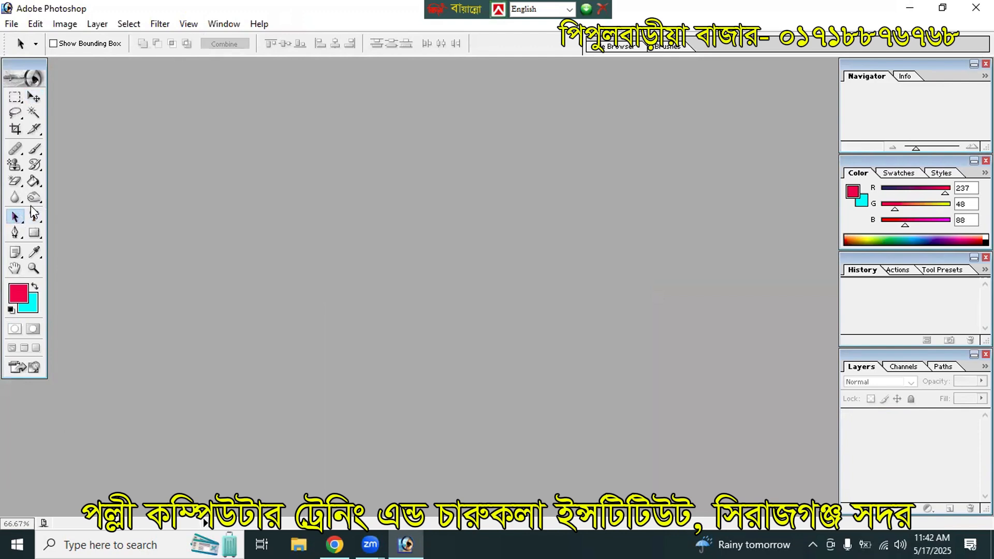
left_click(34, 197)
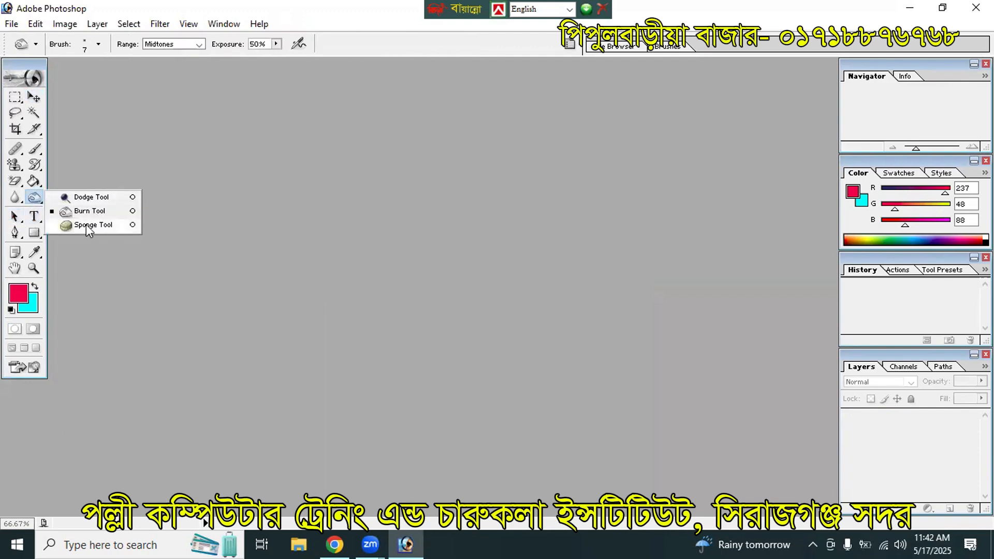
left_click(13, 220)
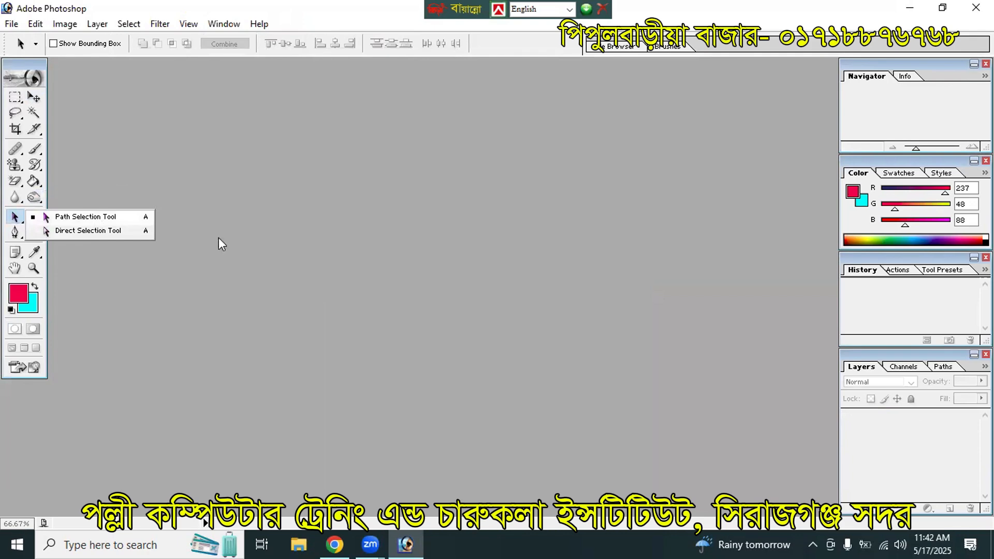
double_click(387, 241)
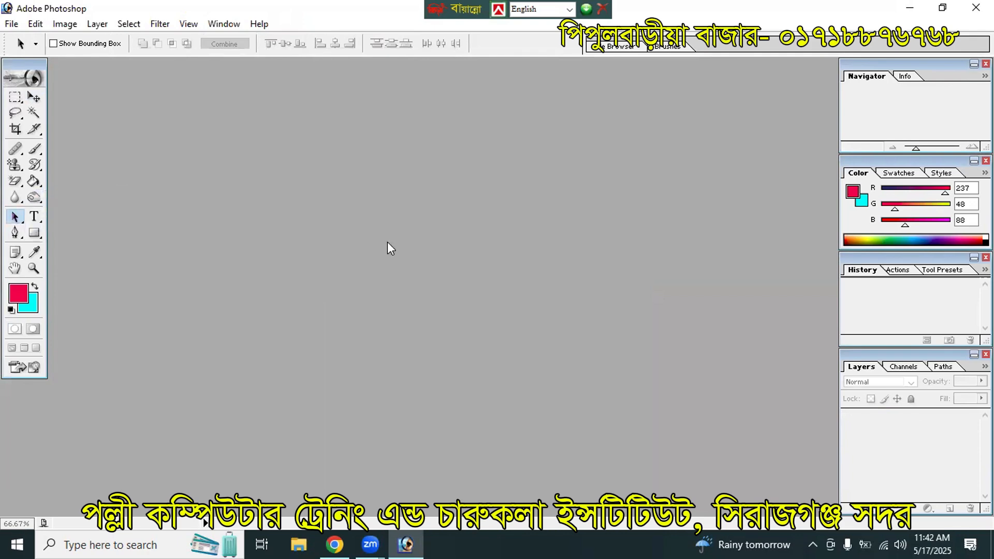
left_click(683, 322)
Step: Create a new blank A4 page and fit it to the maximized window
key("ctrl+n")
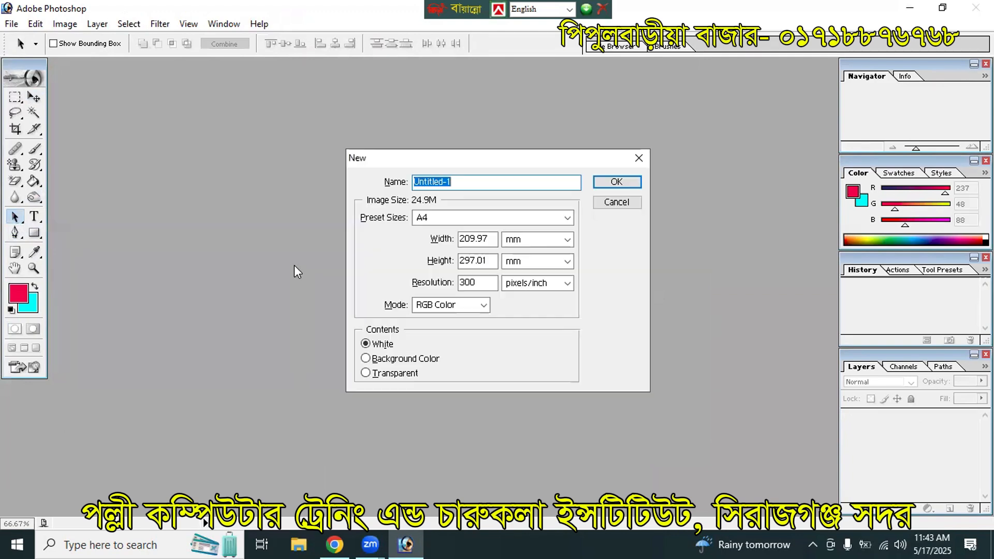
left_click(610, 181)
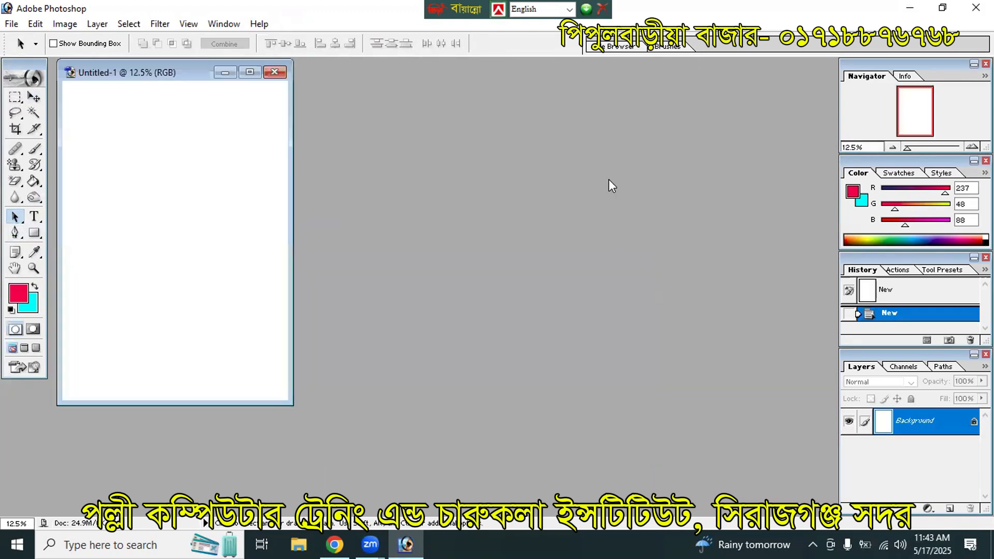
left_click(250, 73)
key("ctrl+0")
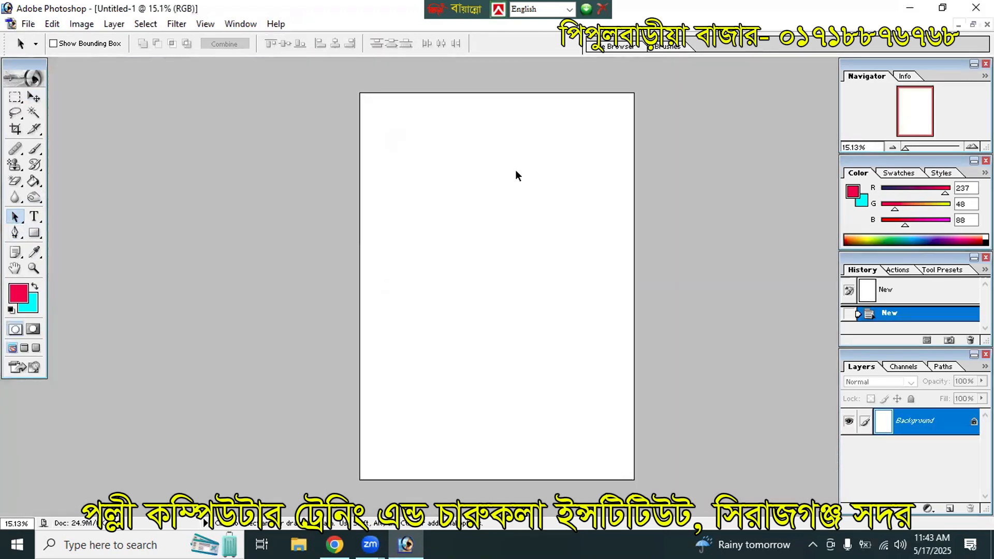
Step: Set up the Pen Tool for straight-segment paths, undoing a stray test segment
left_click(15, 234)
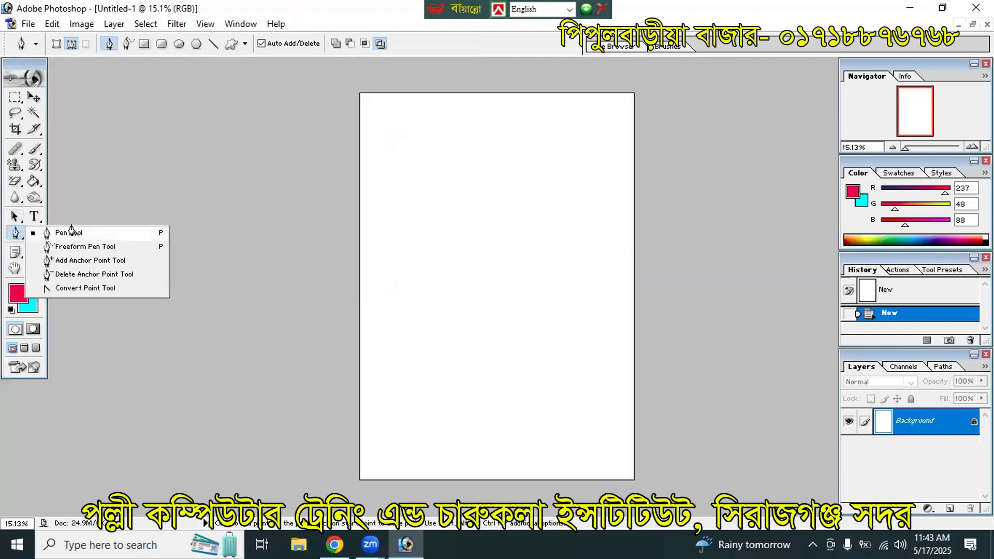
left_click(70, 231)
left_click(72, 224)
left_click(15, 236)
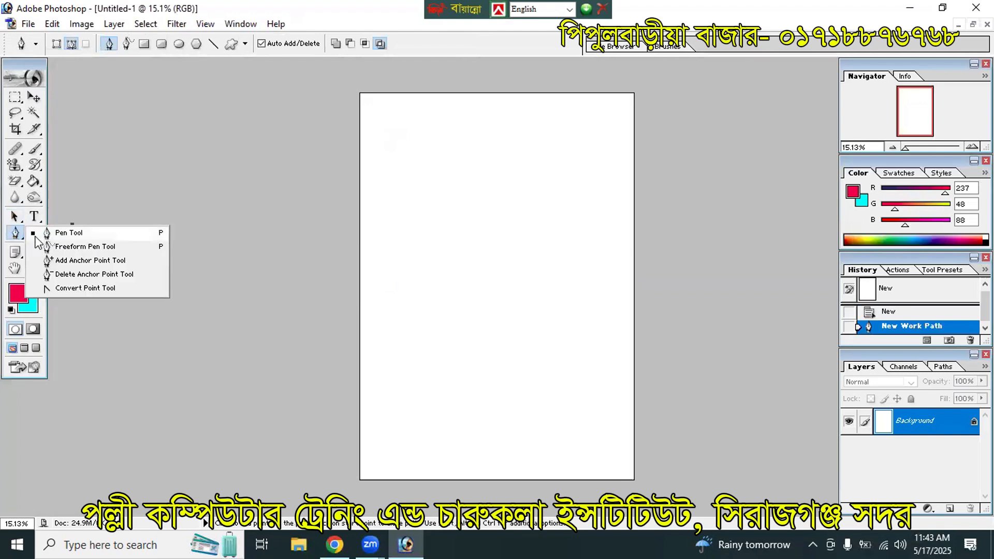
left_click(51, 233)
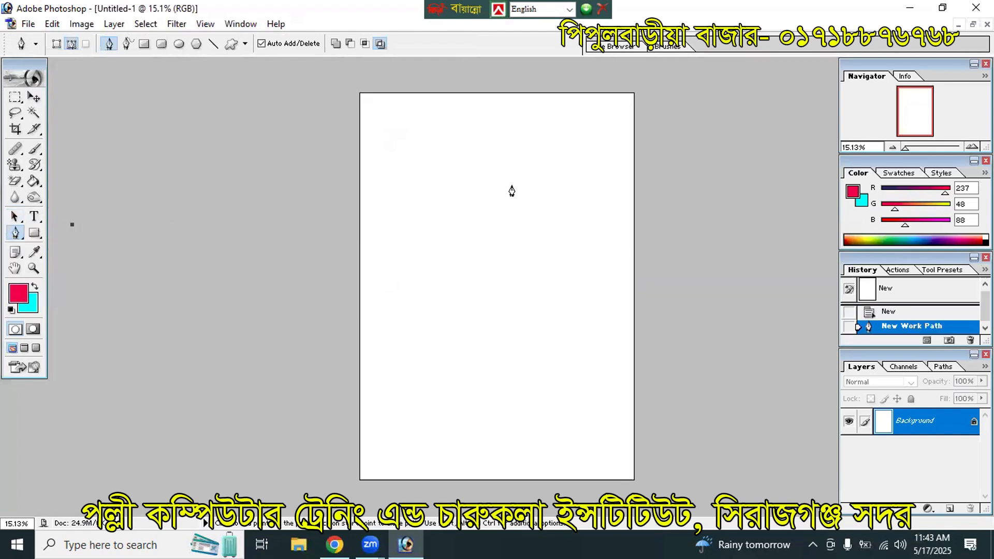
left_click(486, 155)
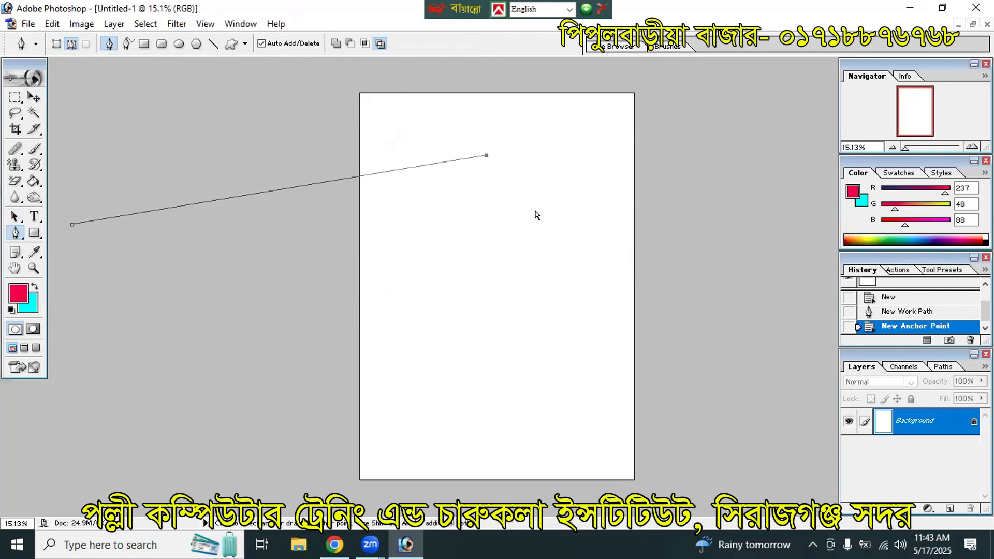
key("ctrl+alt+z")
key("ctrl+alt+z")
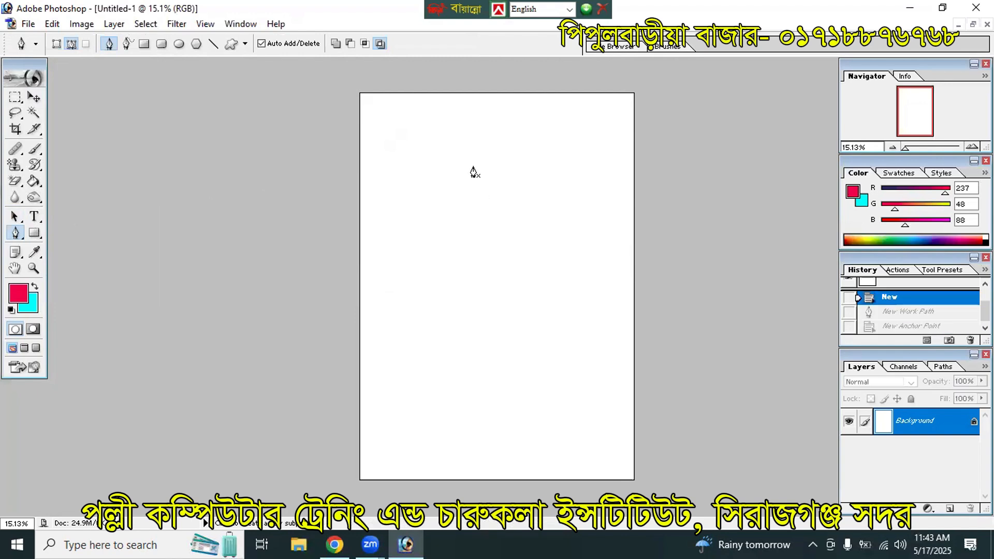
Step: Draw a closed five-point star path, starting and ending at its upper-left point
left_click(461, 157)
left_click(558, 254)
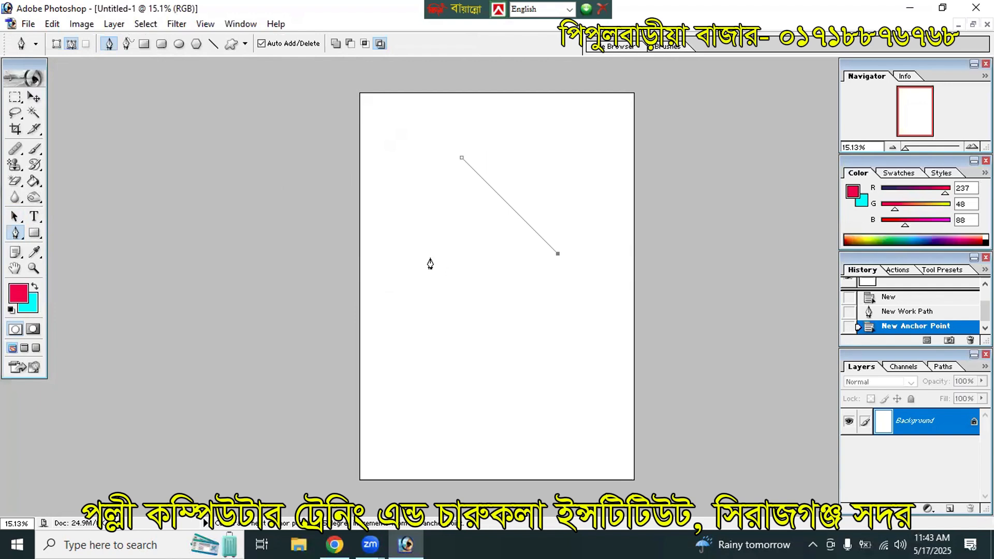
left_click(431, 254)
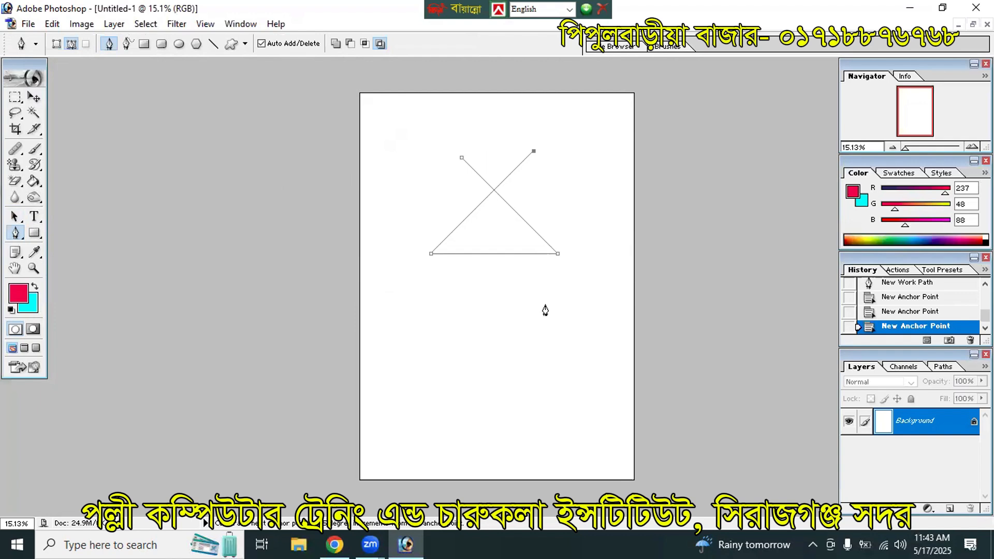
left_click(533, 316)
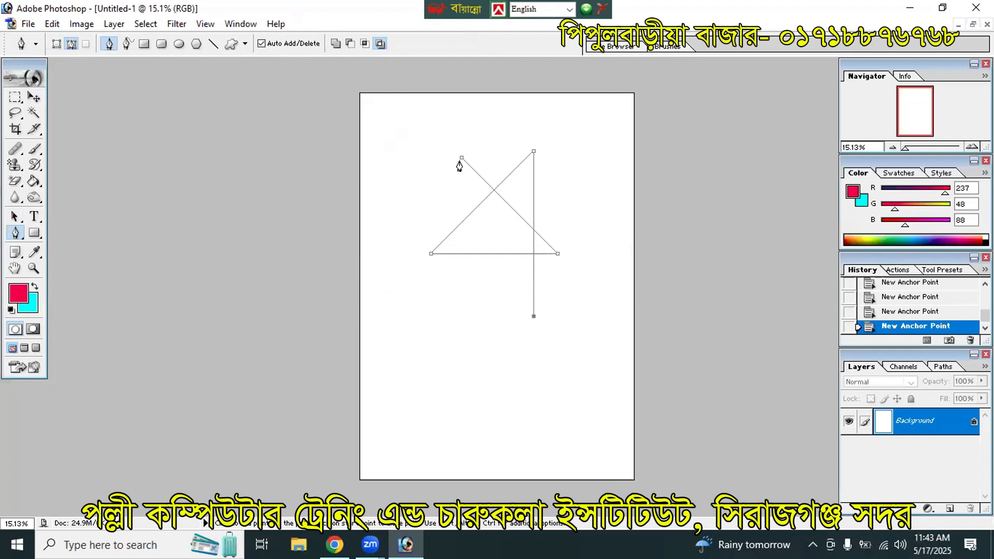
left_click(461, 158)
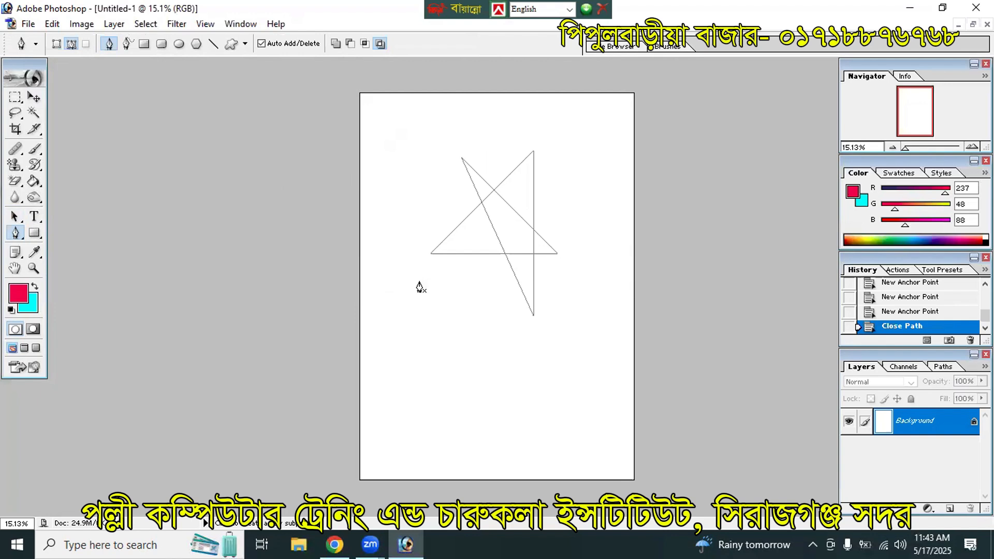
left_click(14, 217)
left_click(54, 221)
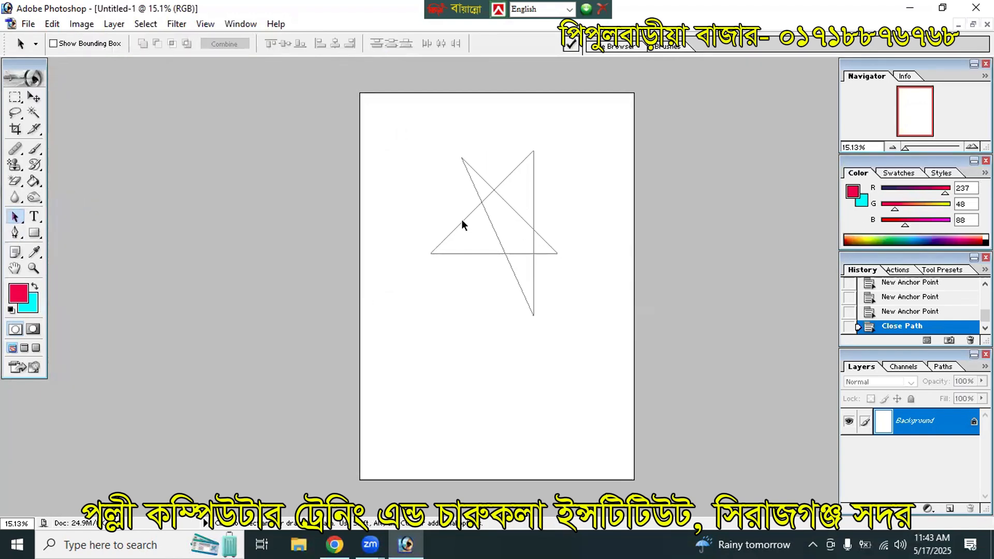
left_click(33, 96)
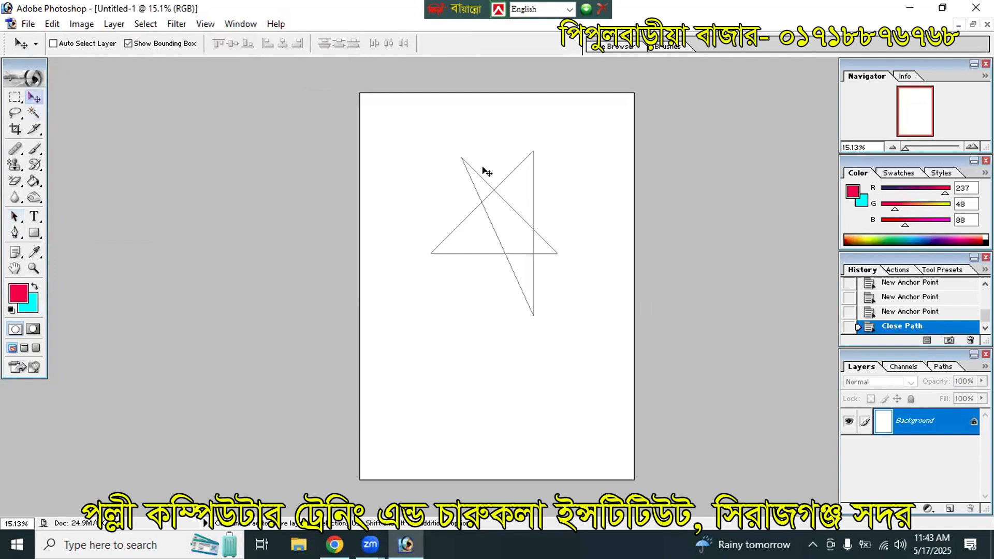
left_click(522, 185)
left_click(497, 215)
left_click(368, 284)
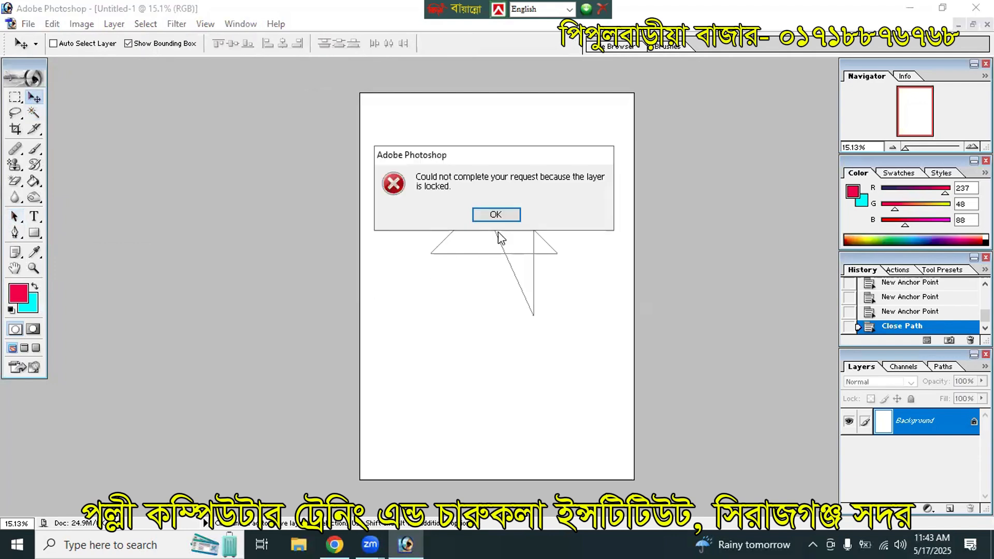
left_click(496, 215)
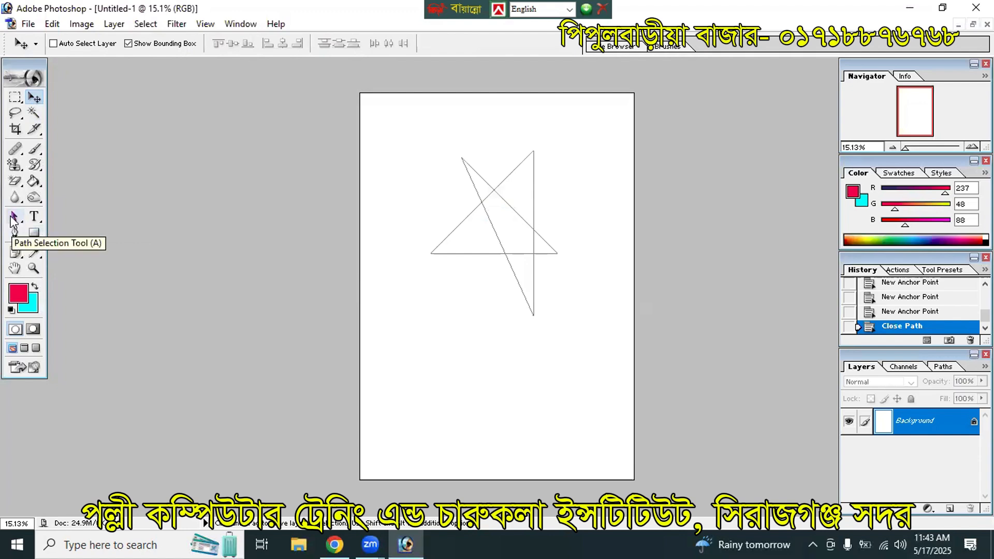
left_click(13, 222)
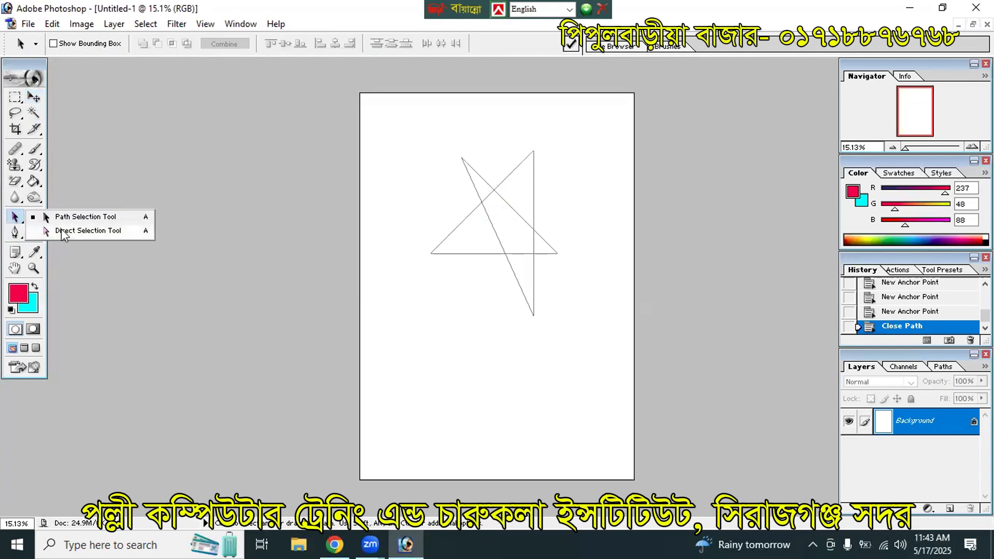
left_click(73, 221)
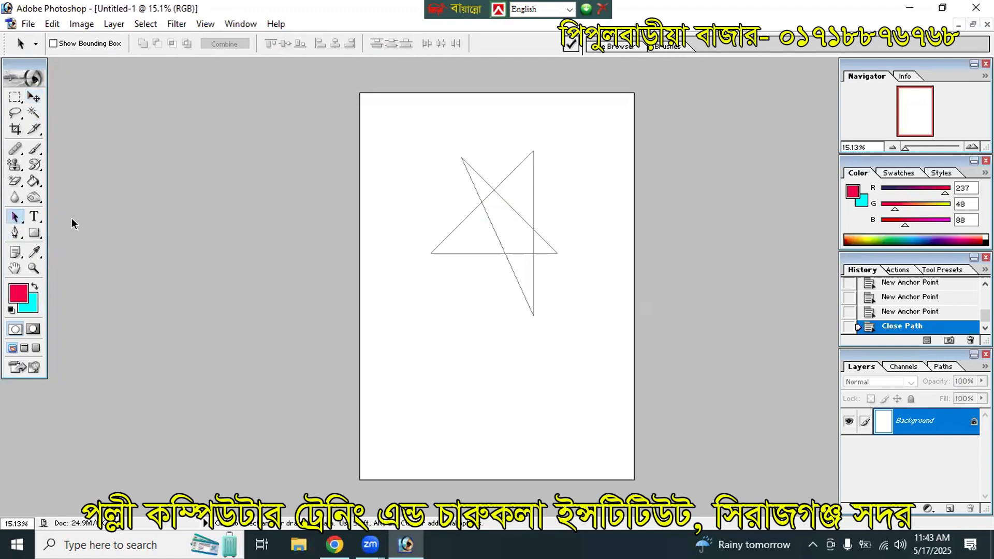
Step: Move the star path up and right, then select it for anchor editing
mouse_move(493, 190)
left_mouse_down()
mouse_move(482, 204)
mouse_move(504, 176)
mouse_move(468, 335)
mouse_move(504, 248)
mouse_move(445, 265)
mouse_move(479, 224)
mouse_move(480, 190)
left_mouse_up()
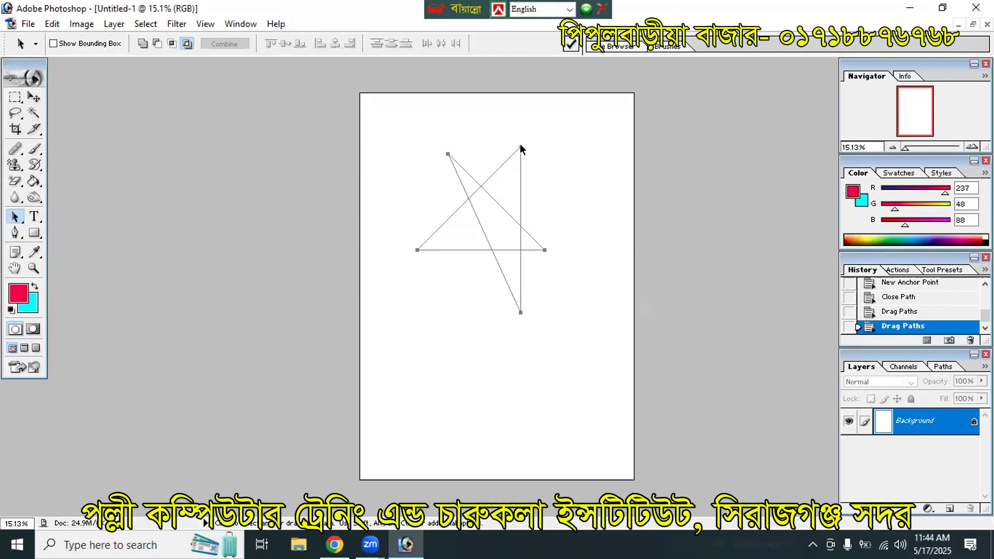
left_click_drag(520, 144, 546, 138)
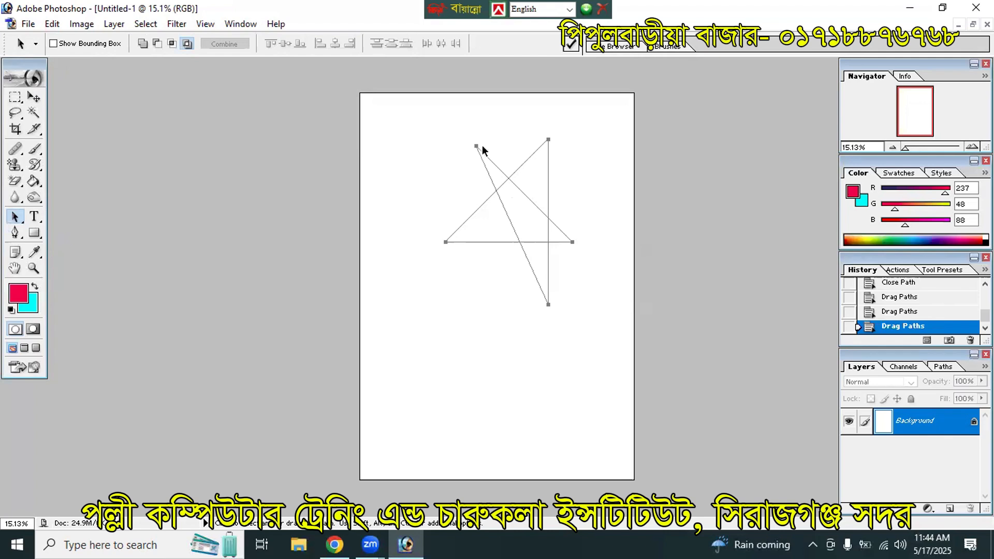
left_click(14, 216)
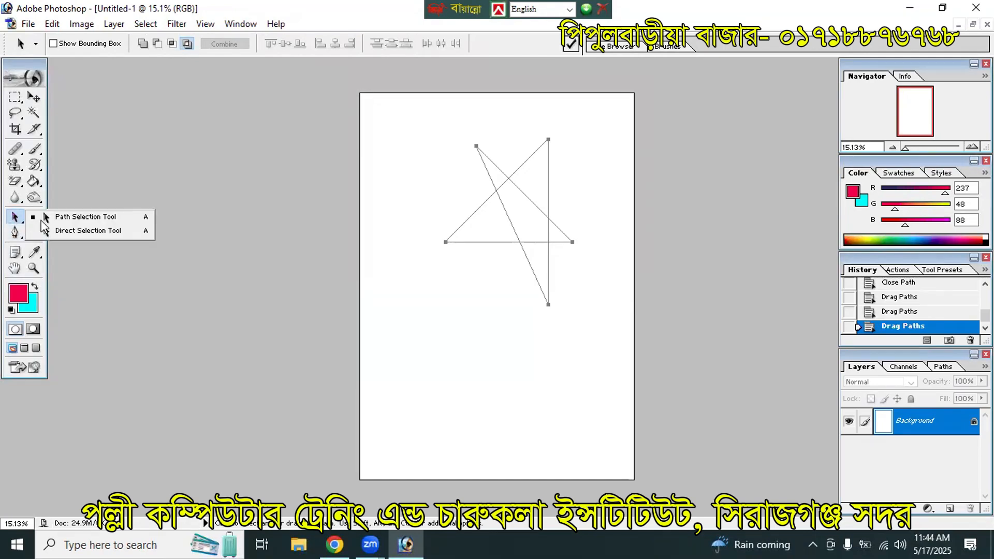
left_click(56, 233)
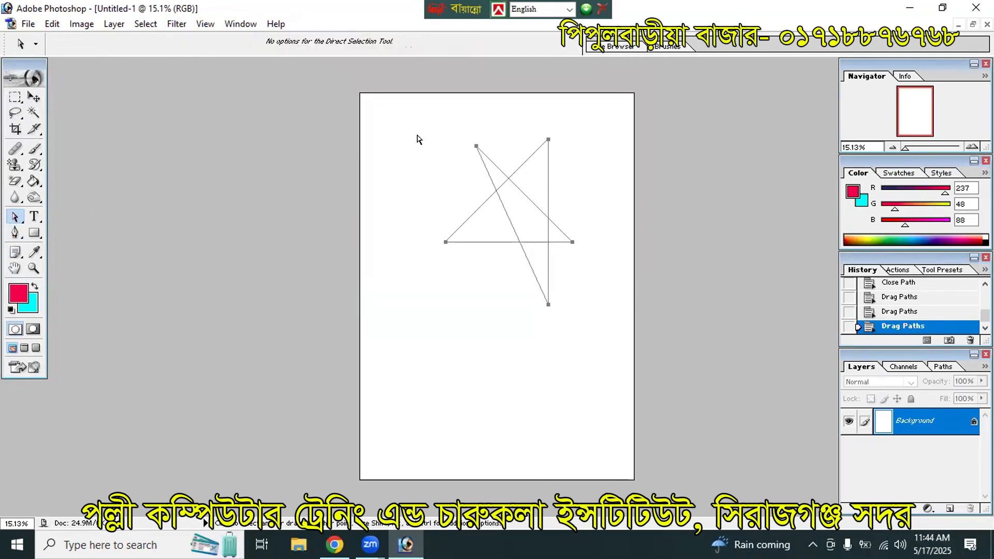
left_click_drag(395, 101, 835, 539)
left_click(506, 356)
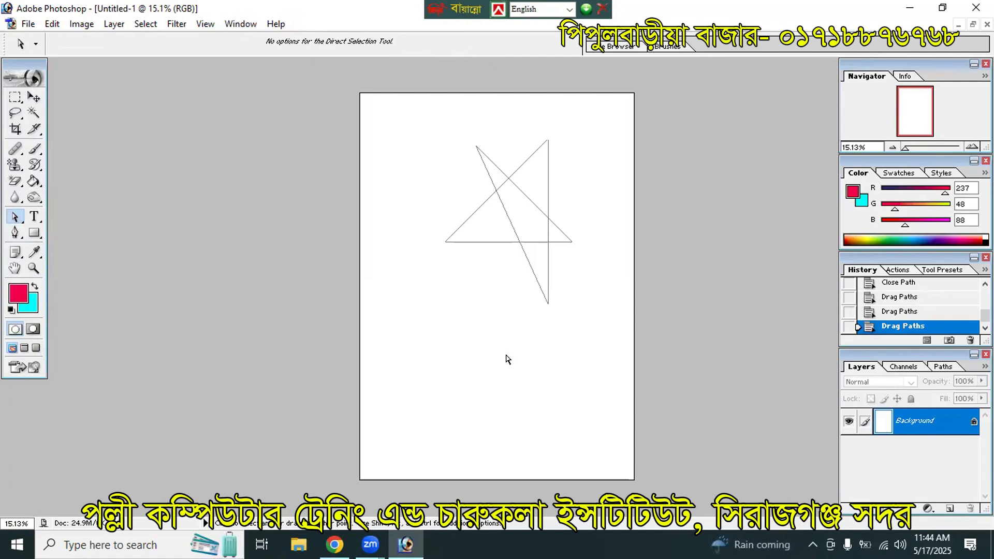
left_click(548, 290)
Step: Drag the bottom, right, top-right and left star points to even out its shape
left_click_drag(547, 304, 543, 329)
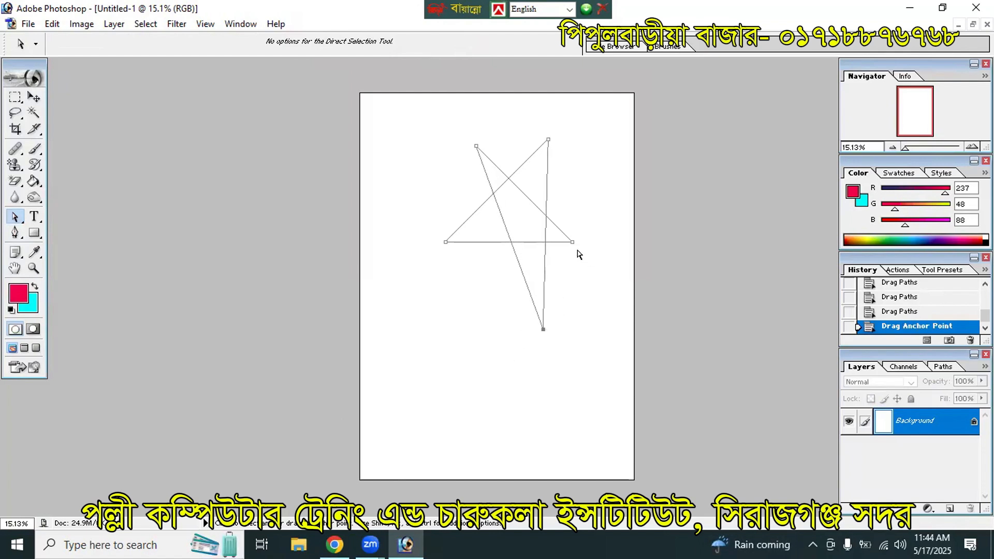
left_click_drag(571, 243, 603, 244)
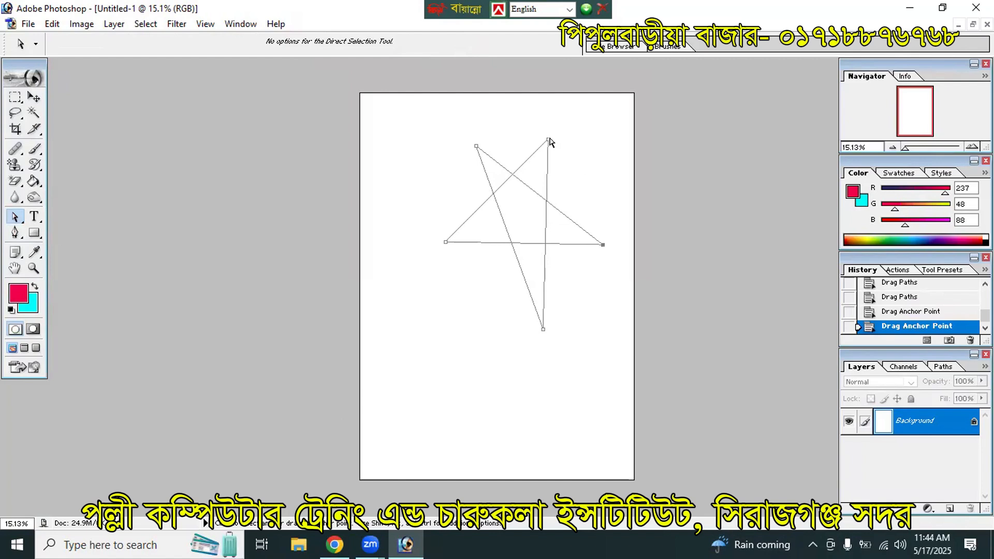
left_click_drag(549, 140, 565, 134)
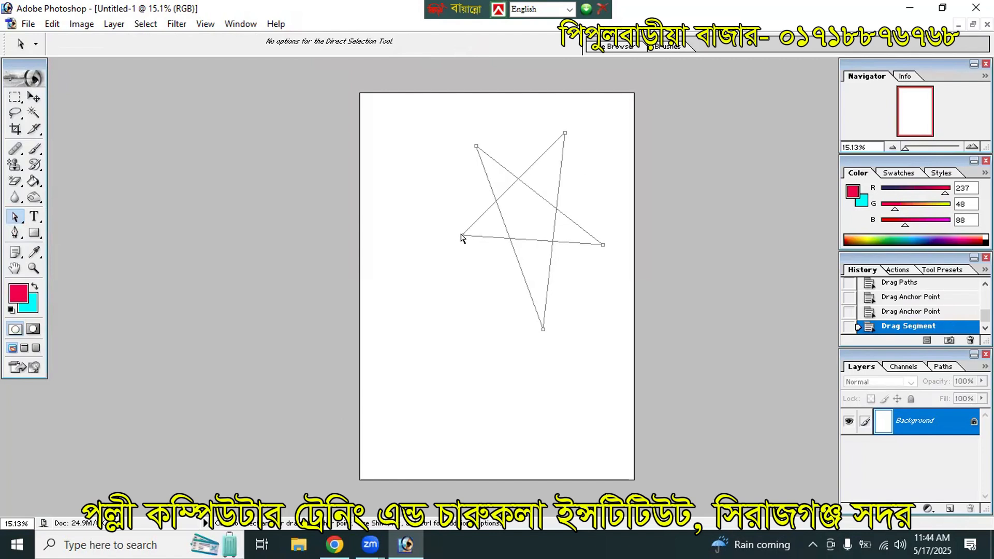
left_click_drag(462, 236, 455, 238)
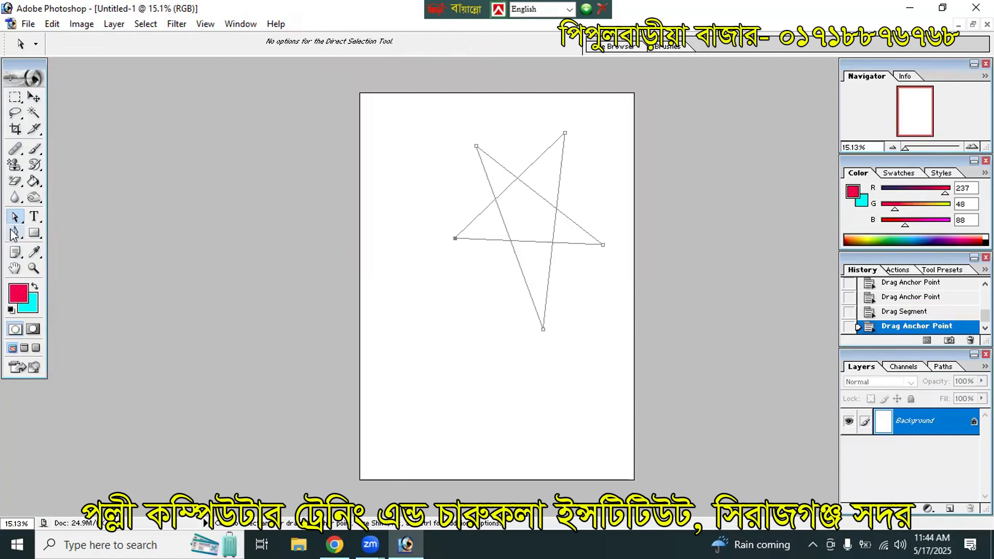
Step: Move the whole star path left and down into position
left_click_drag(15, 218, 57, 216)
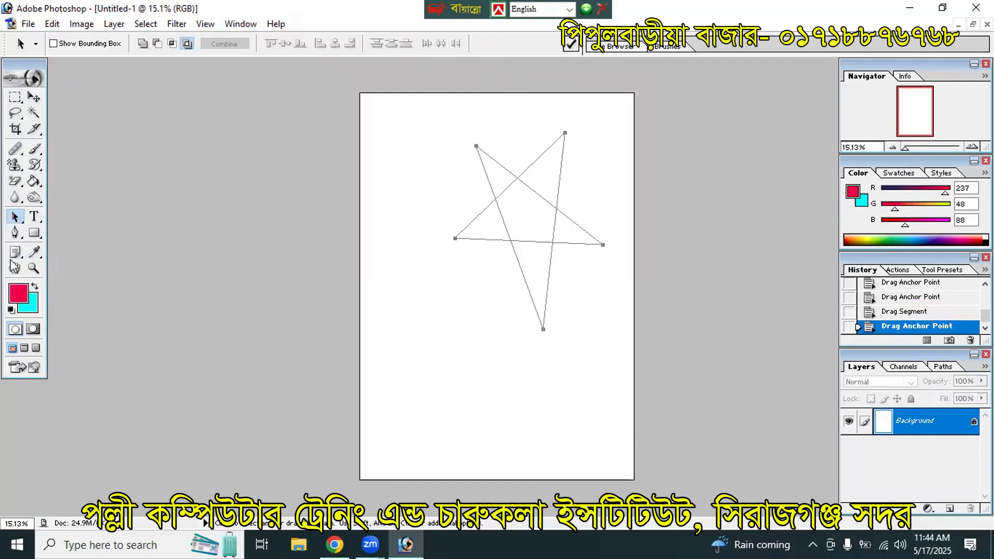
left_click_drag(14, 233, 52, 241)
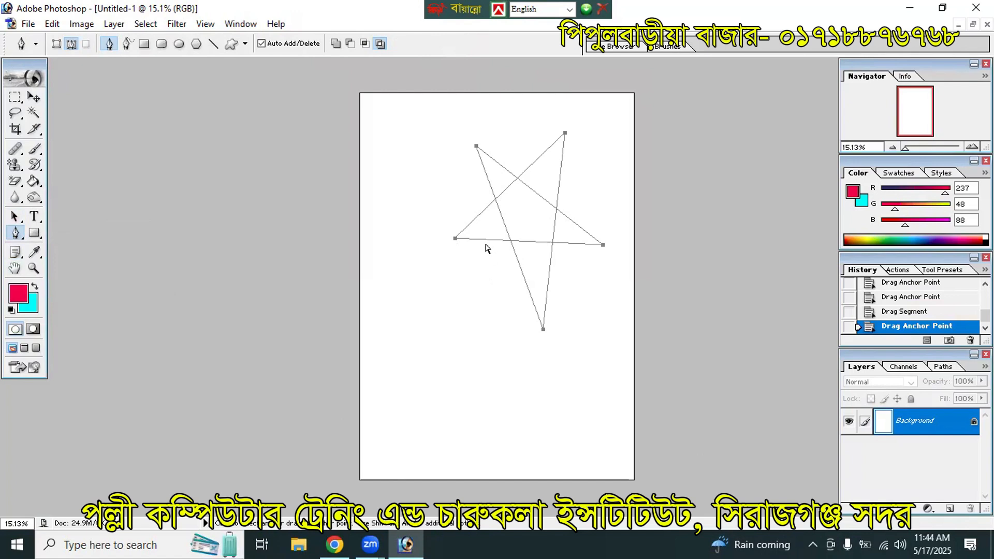
left_click_drag(495, 204, 464, 214)
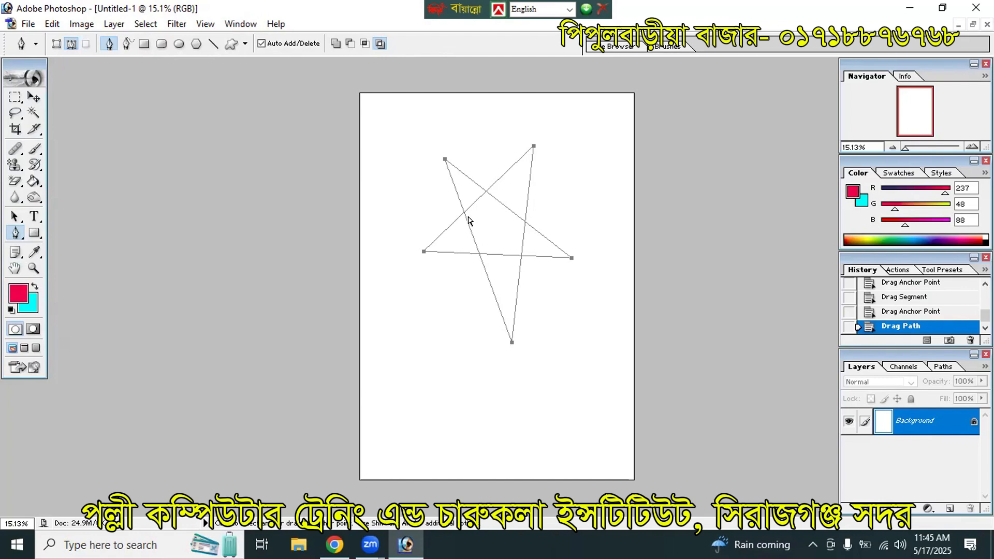
Step: Convert the star path to a selection and fill it with a purple background colour
key("ctrl+Return")
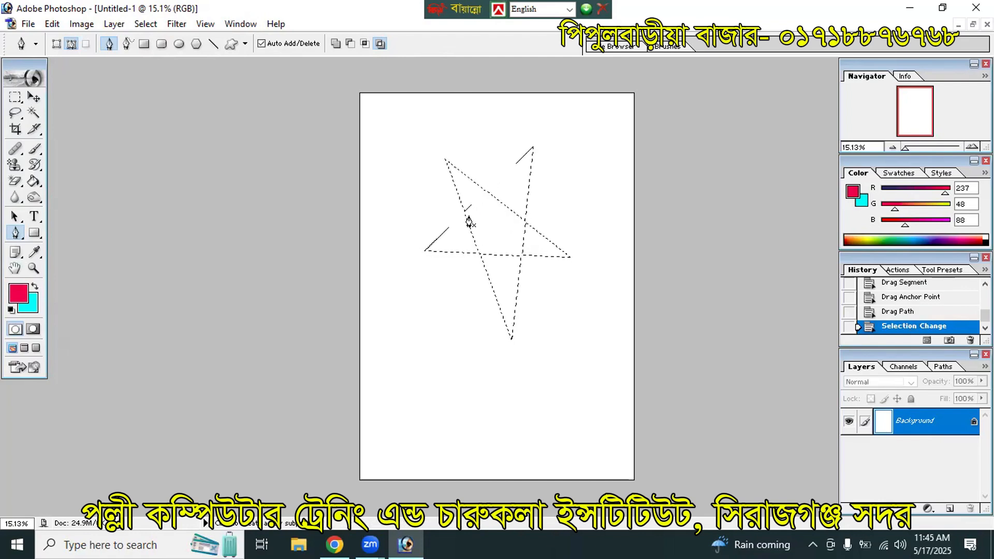
left_click(28, 313)
left_click(535, 221)
left_click(478, 209)
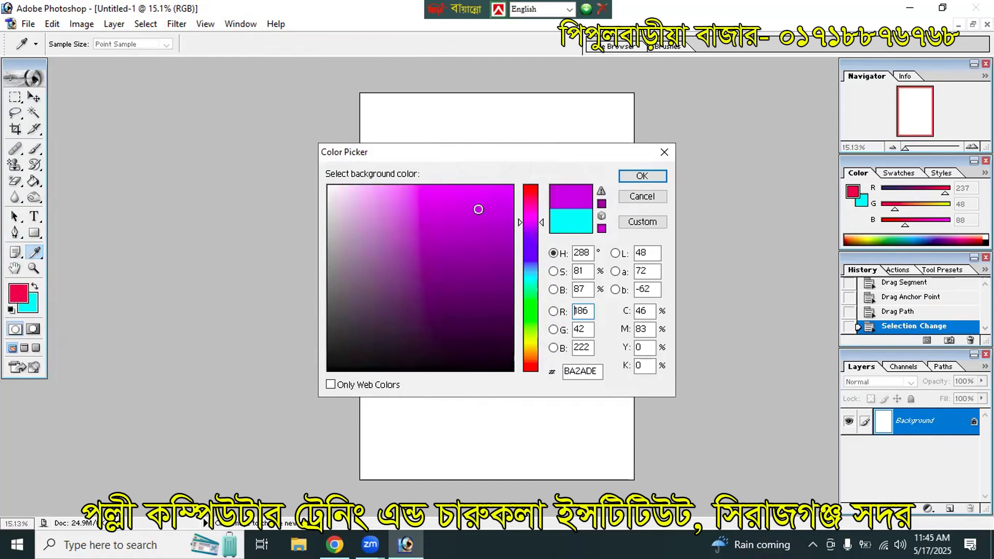
left_click(641, 176)
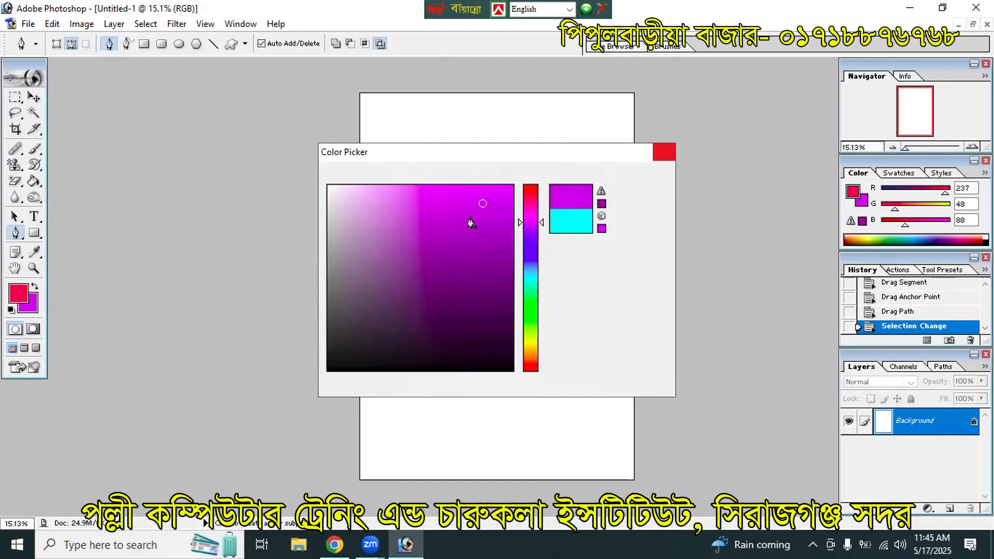
key("ctrl+BackSpace")
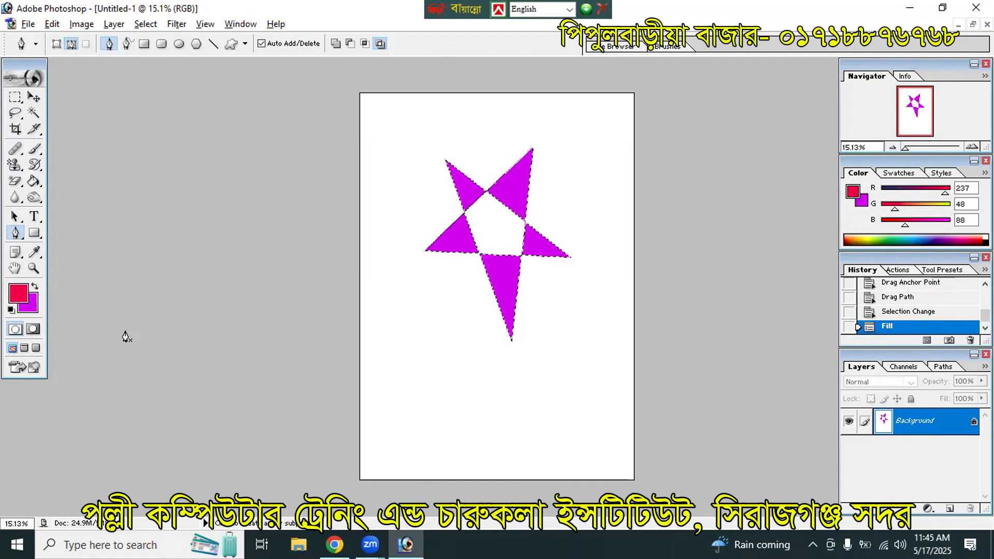
key("alt+BackSpace")
key("alt+BackSpace")
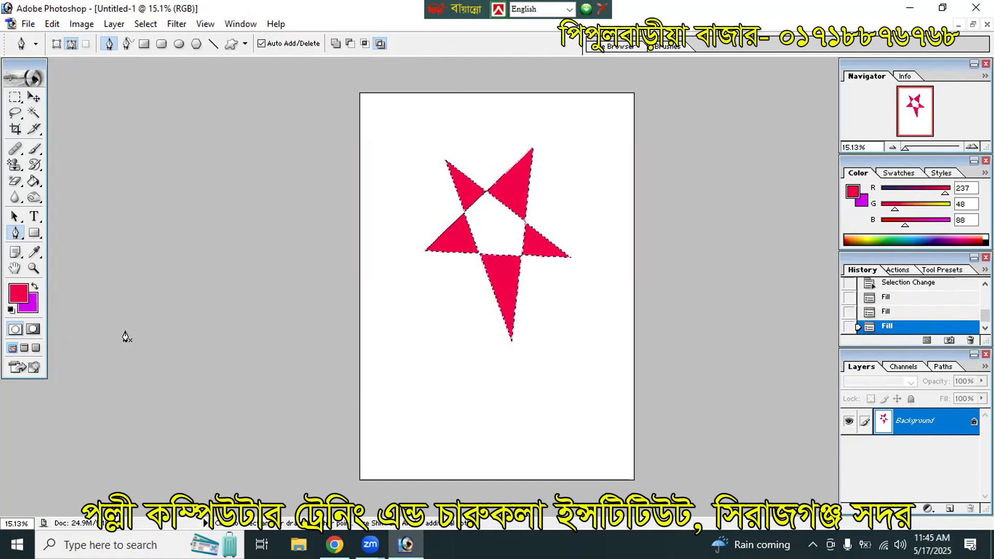
key("ctrl+BackSpace")
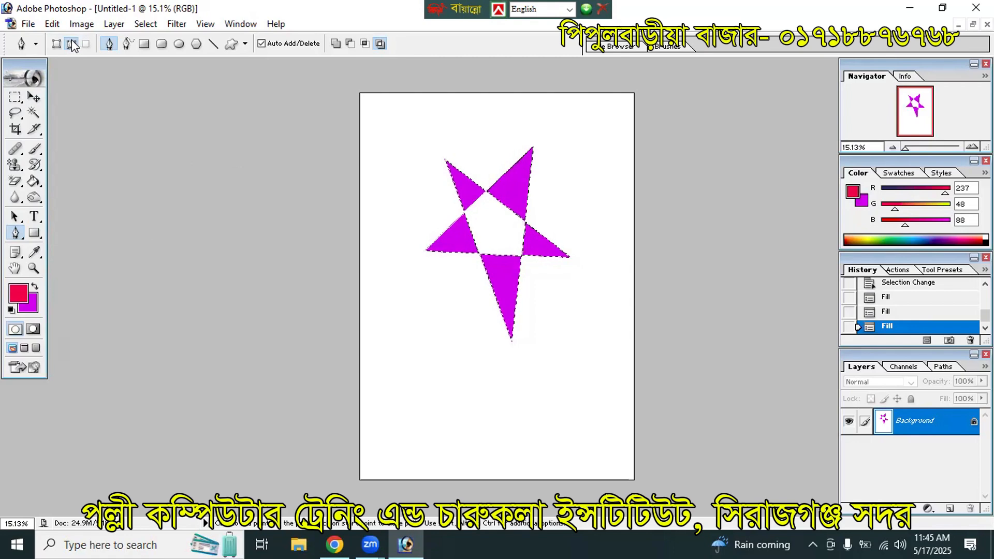
Step: Open Edit > Stroke and set the stroke colour to bright cyan
left_click(52, 24)
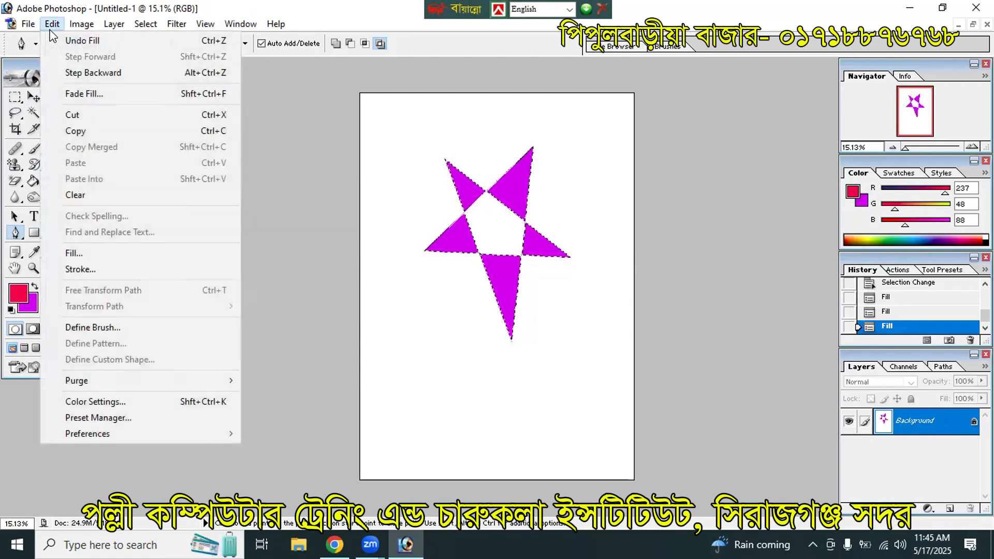
left_click(109, 270)
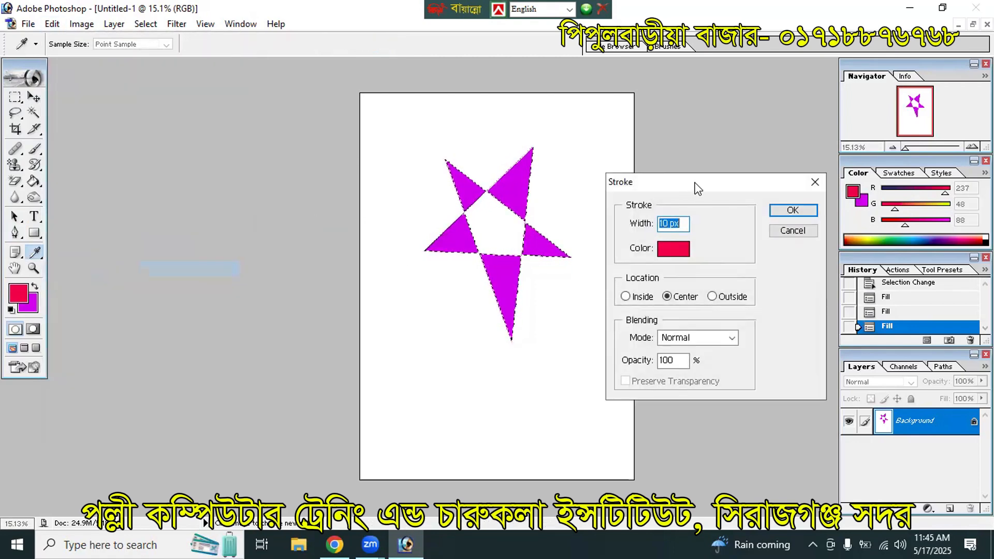
left_click_drag(692, 186, 727, 174)
left_click(705, 239)
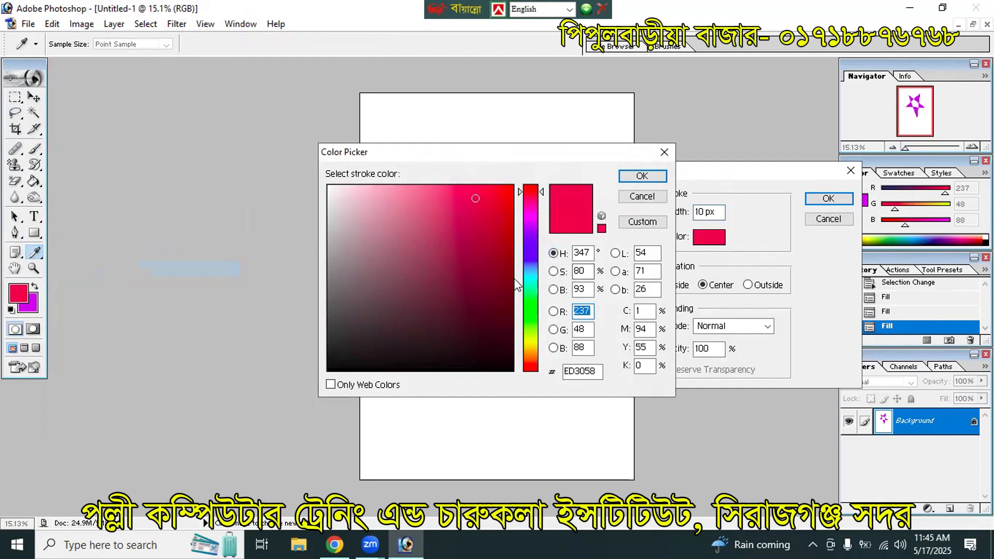
left_click(531, 279)
left_click_drag(494, 210, 490, 191)
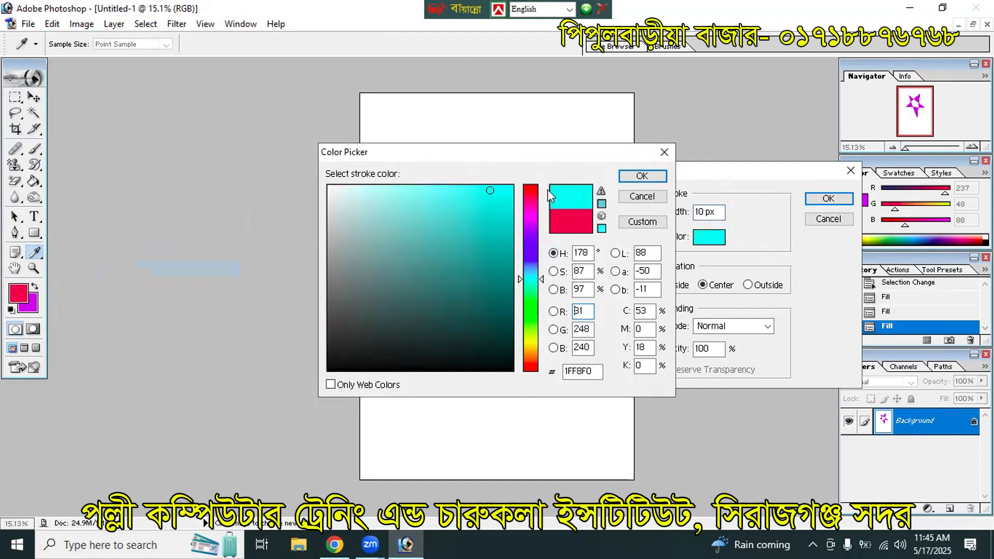
left_click(642, 178)
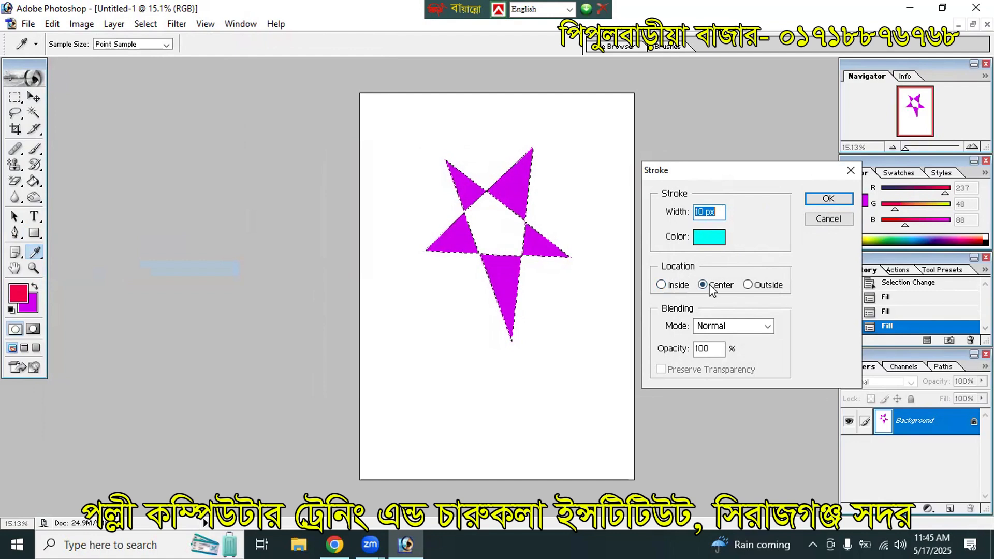
Step: Apply a 20 px stroke width, deselect, and zoom in on the star
double_click(703, 212)
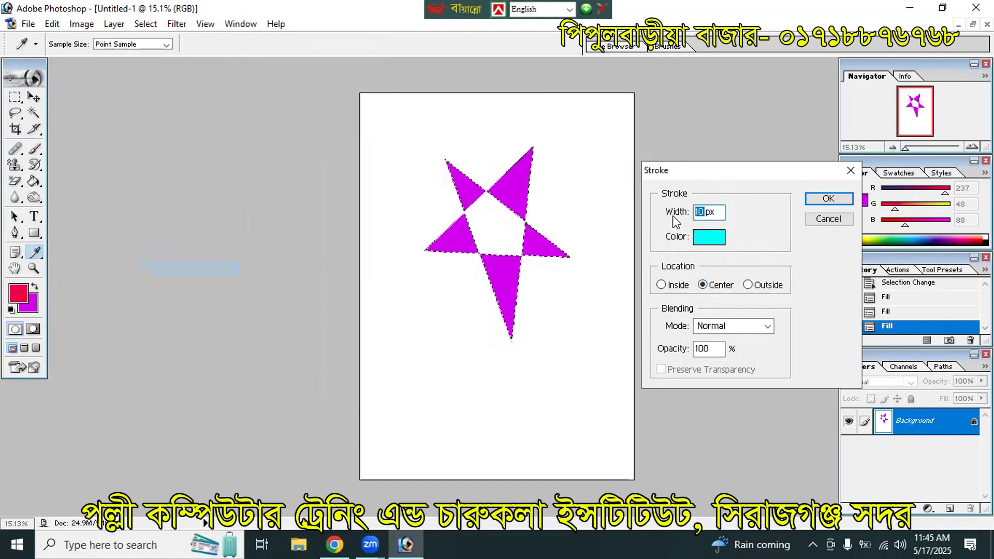
type("20")
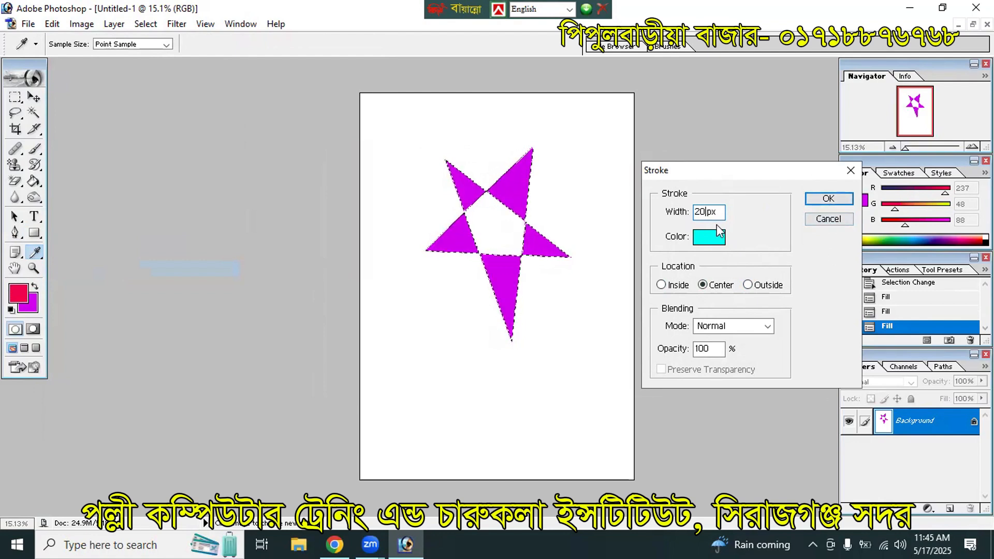
left_click(836, 198)
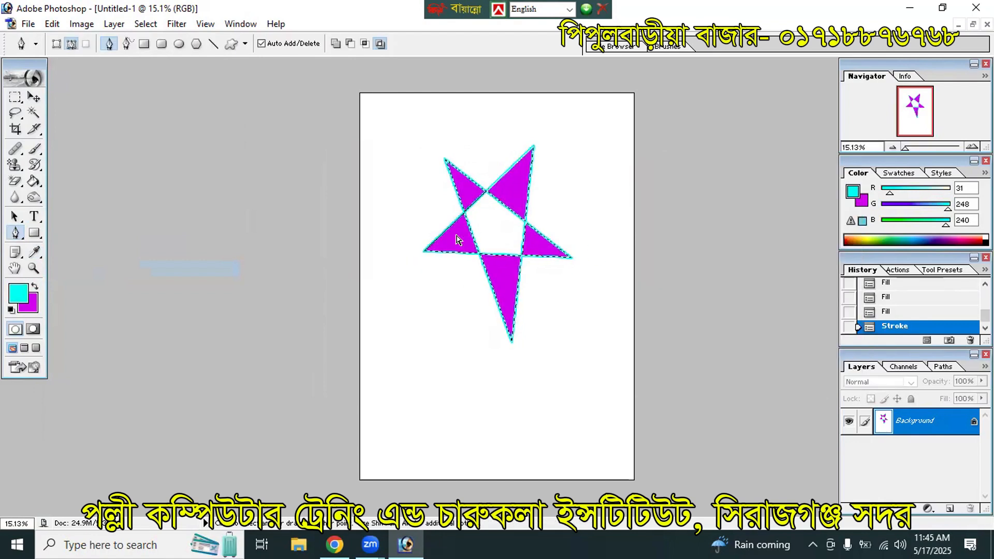
key("ctrl+d")
key("ctrl+plus")
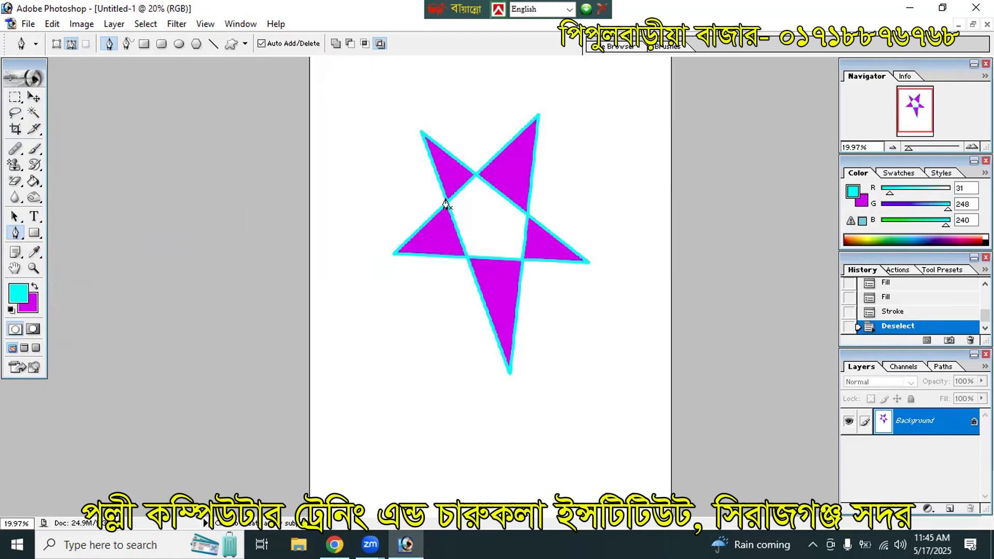
Step: Create a new A4 document, maximize it, fit it on screen, and pick the Horizontal Type Tool
left_click(14, 216)
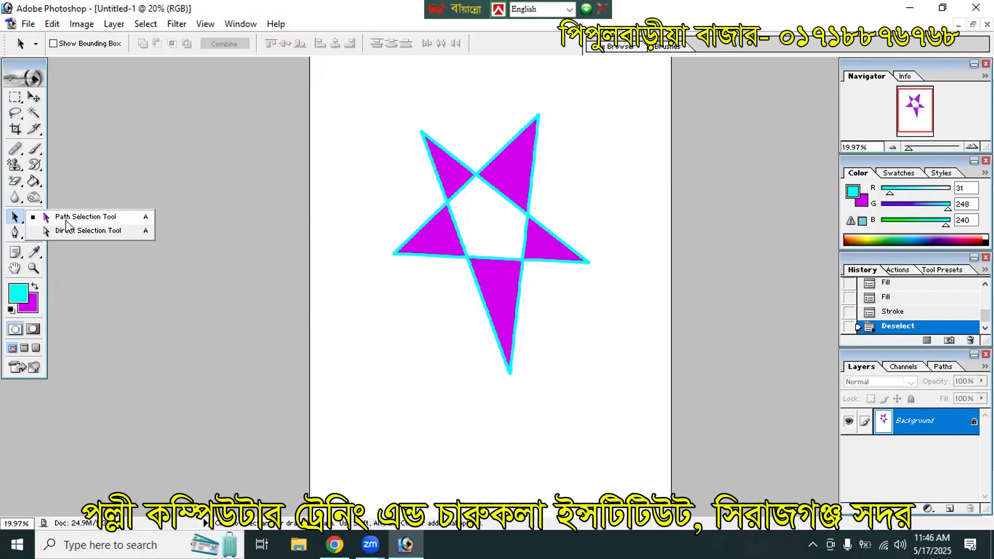
left_click(18, 218)
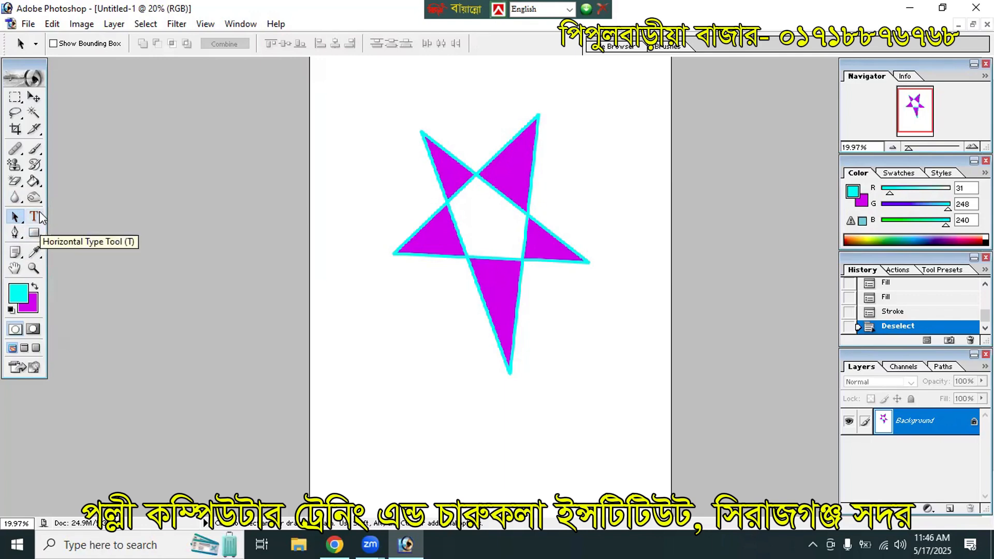
key("ctrl+n")
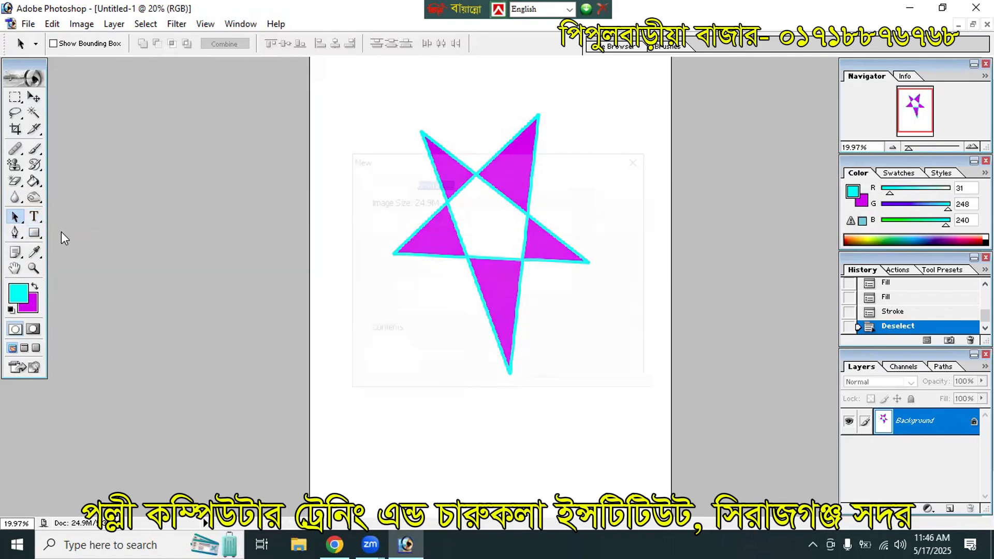
key("Return")
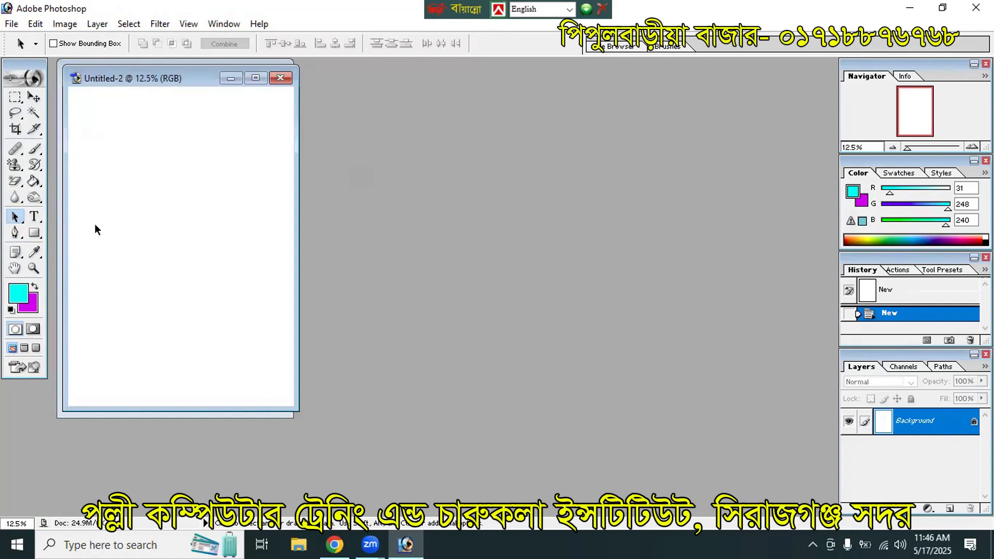
left_click(255, 79)
key("ctrl+0")
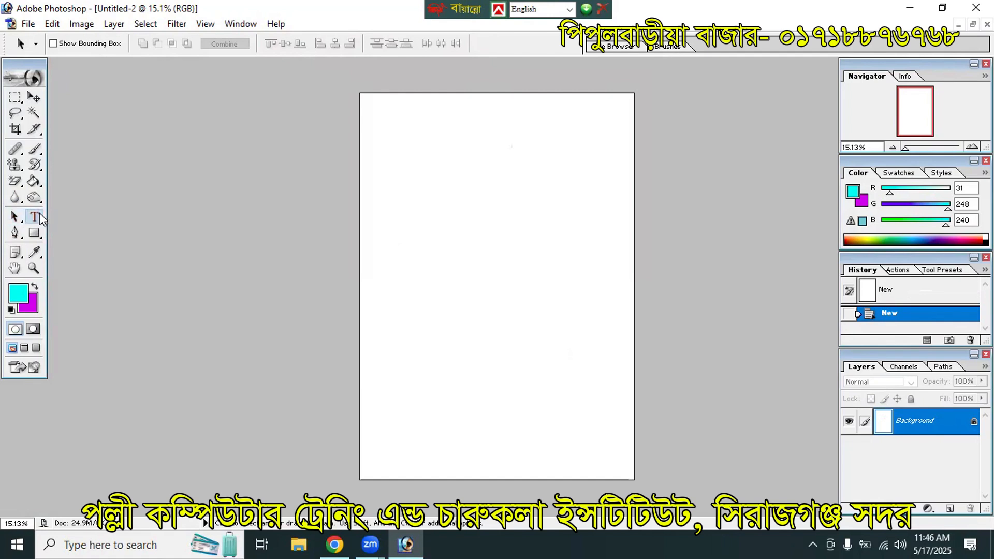
left_click_drag(37, 216, 72, 219)
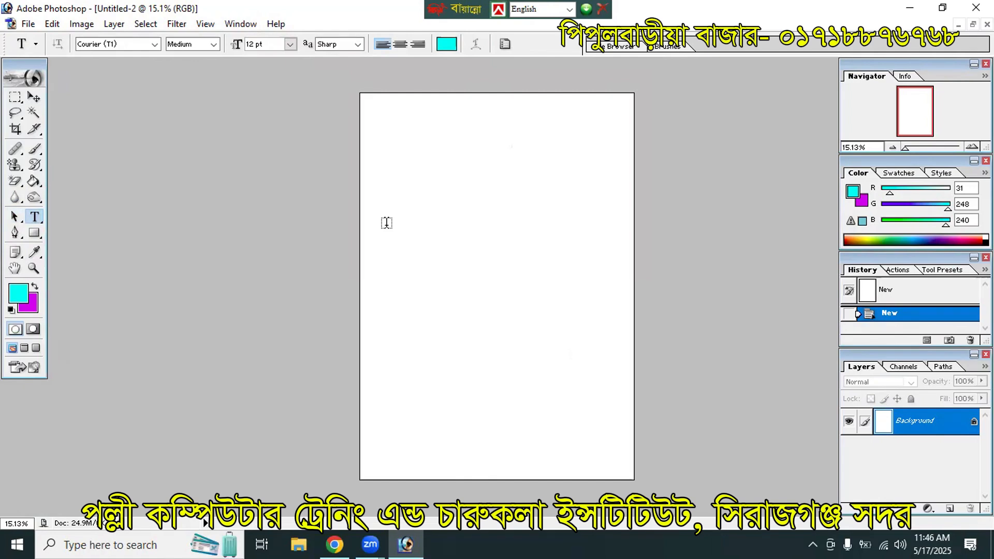
Step: Add a 60 pt text layer mid-page with the person's name typed in capitals
left_click(291, 44)
left_click(283, 240)
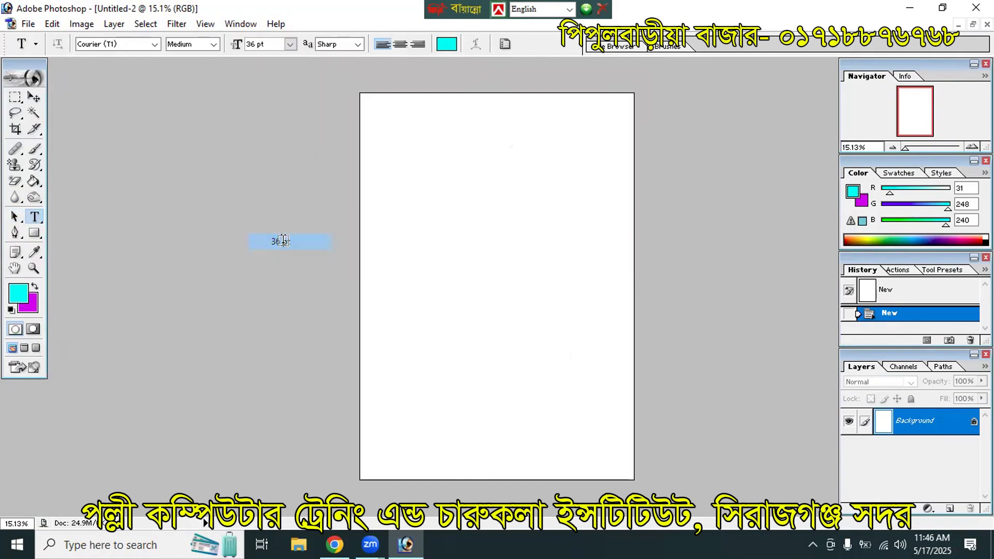
left_click(427, 251)
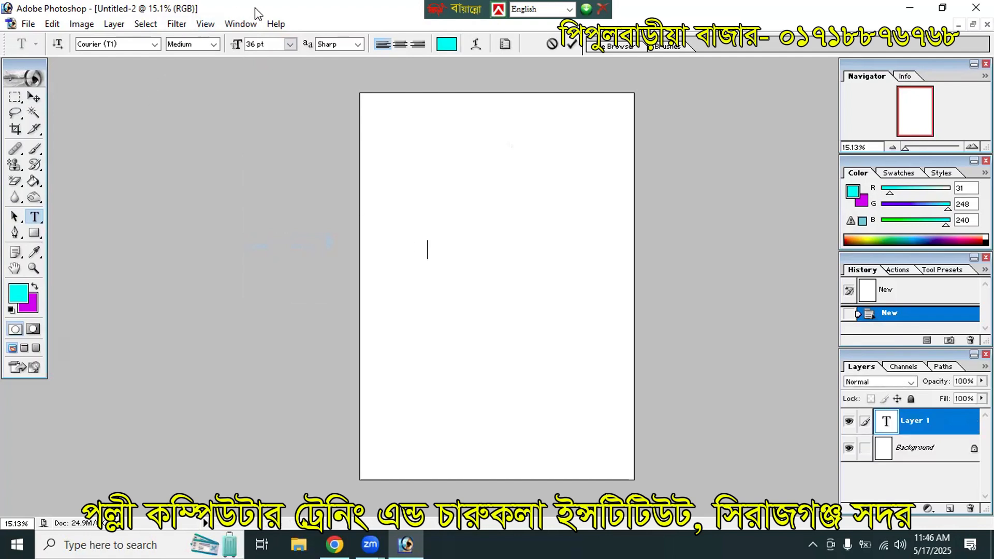
left_click(290, 44)
left_click(290, 274)
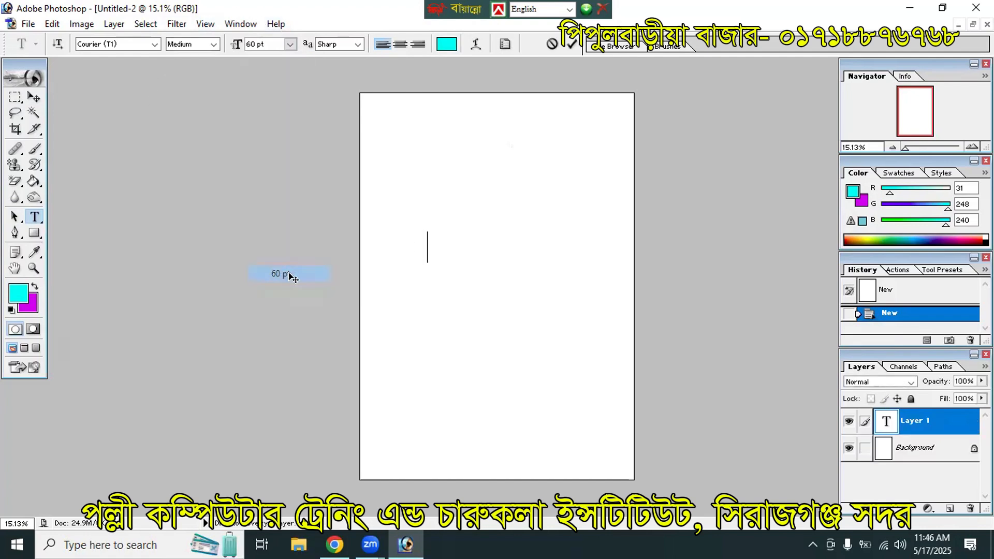
type("az")
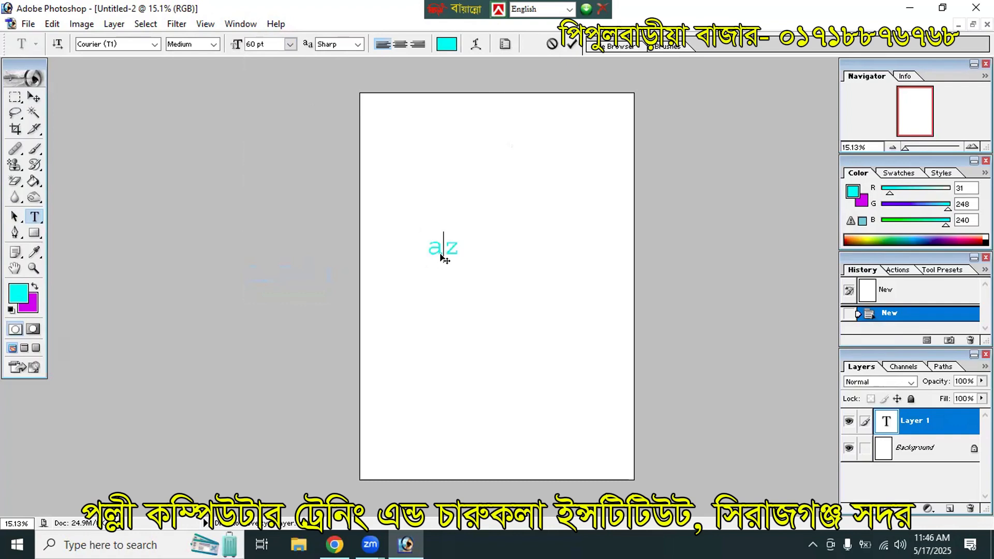
key("ctrl+a")
key("BackSpace")
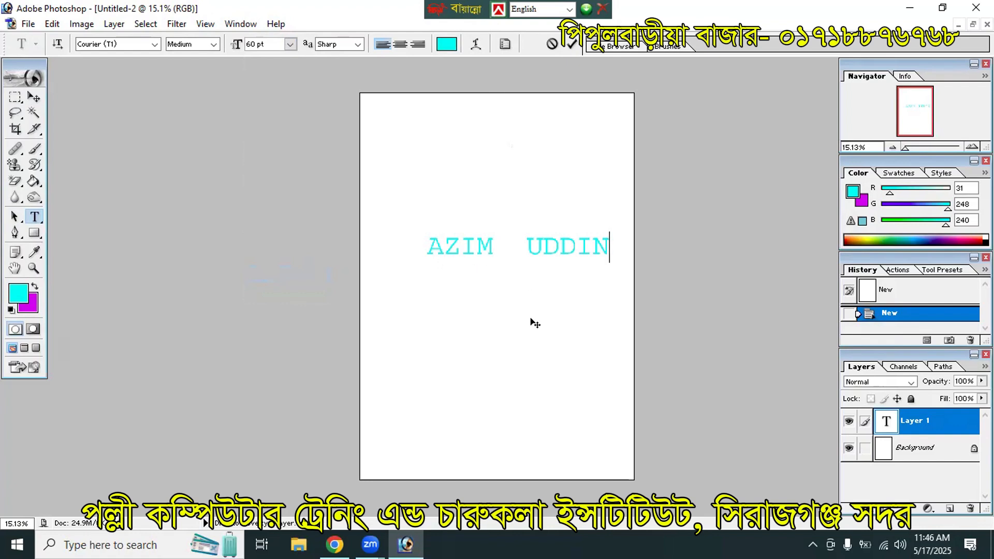
Step: Change the name text's font to Times New Roman
triple_click(468, 247)
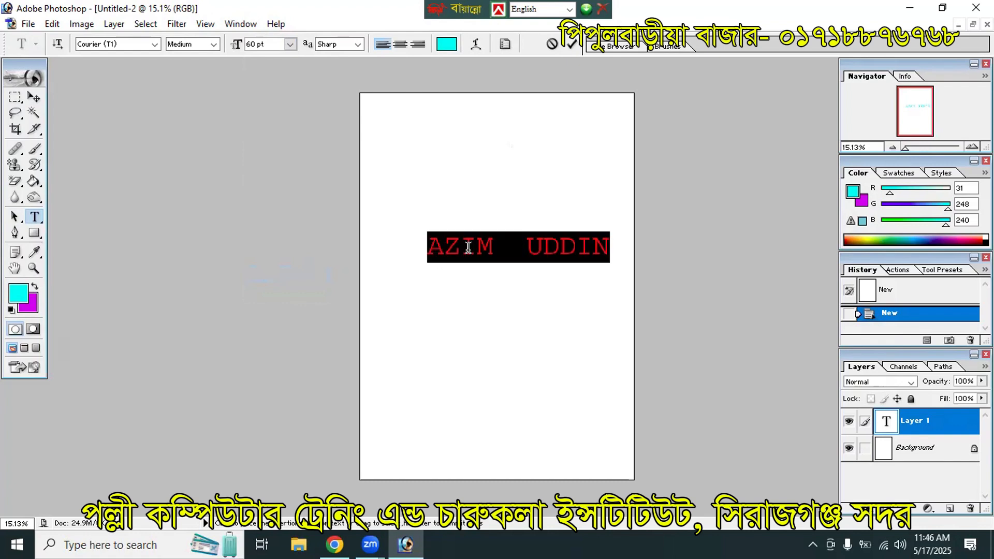
left_click(154, 44)
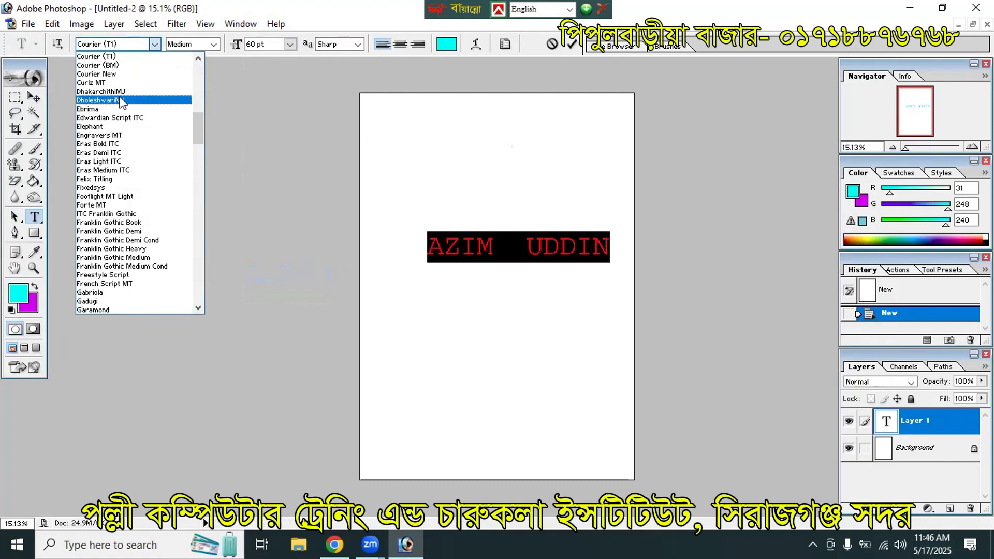
left_click(117, 98)
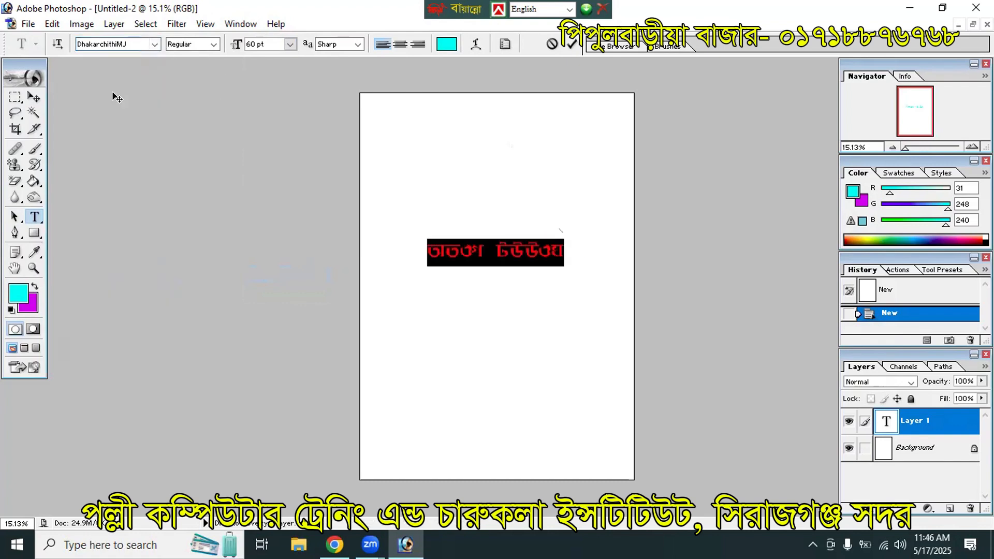
left_click(154, 44)
scroll(118, 130, "up", 20)
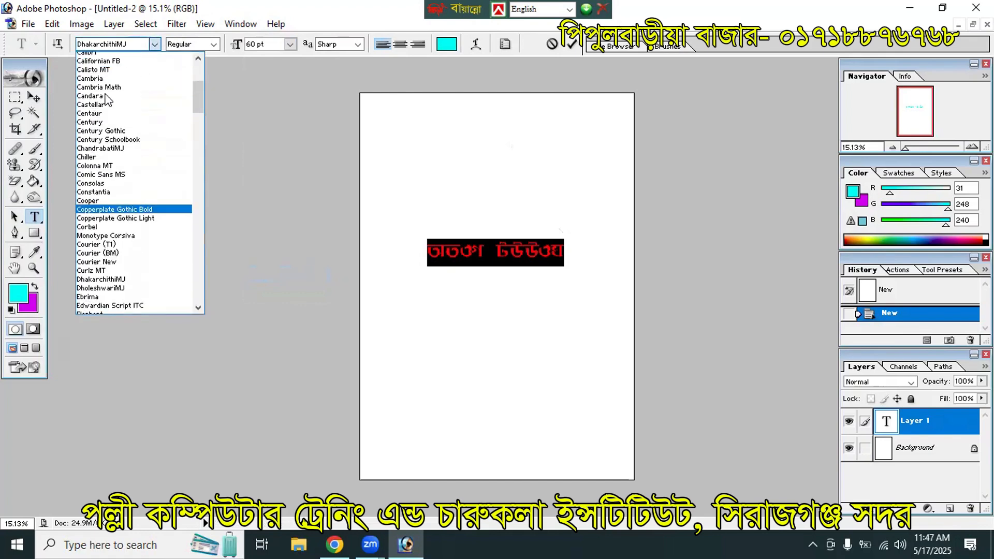
left_click(139, 45)
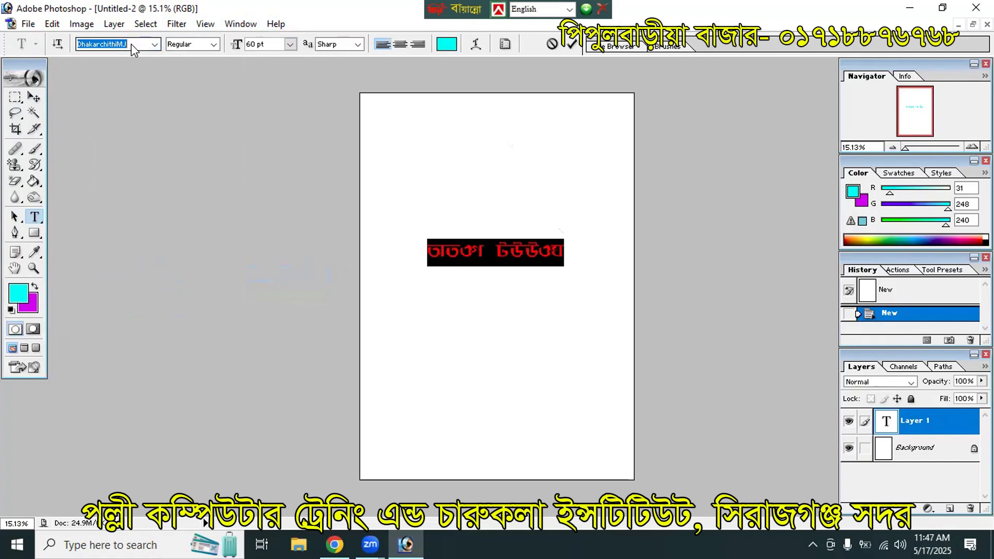
type("Times New Roman ...")
key("Return")
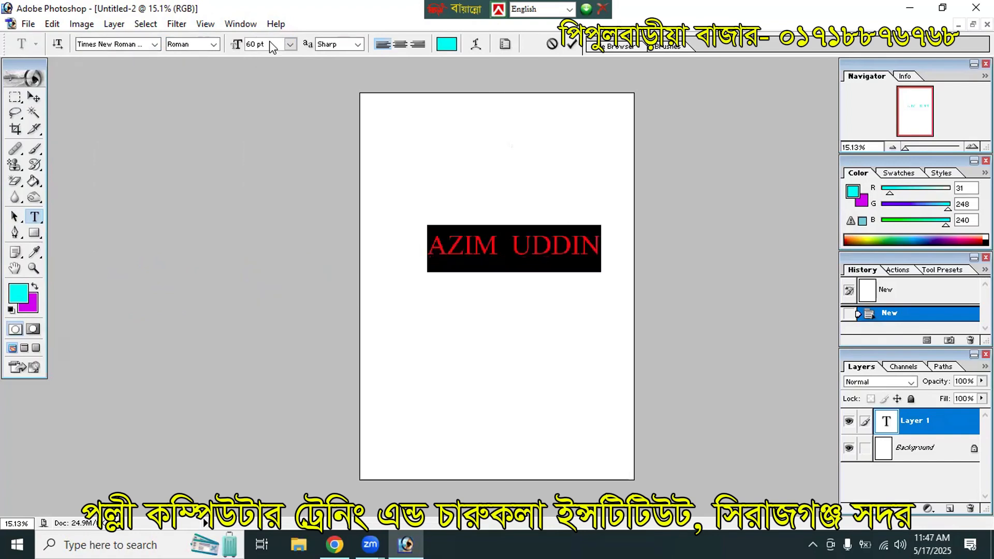
Step: Set the name text to 48 pt and align it left
left_click(290, 45)
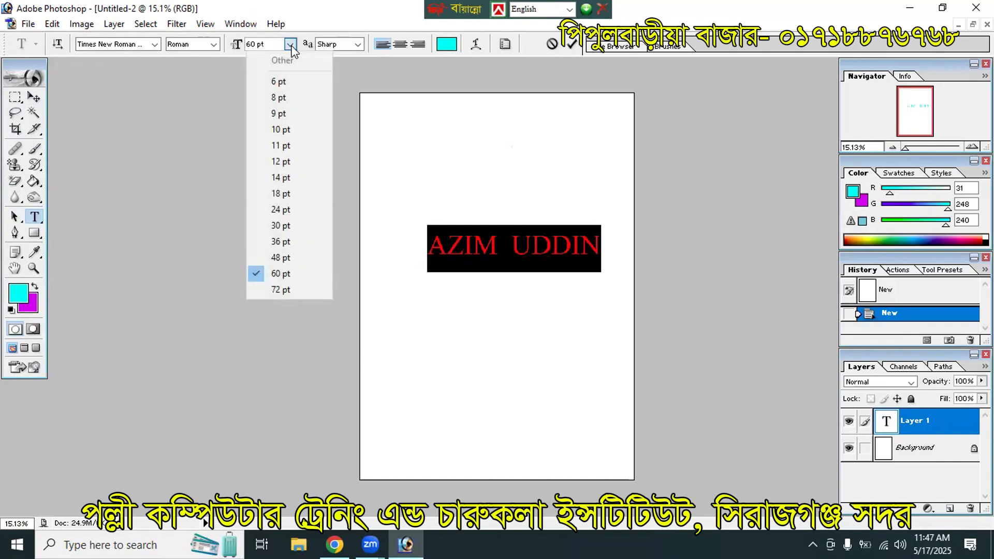
left_click(281, 242)
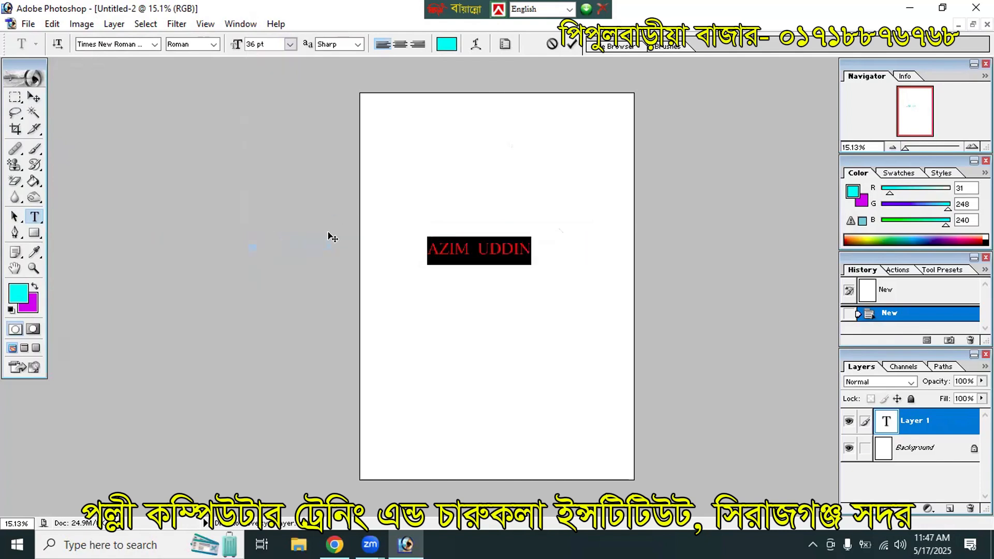
left_click(291, 45)
left_click(298, 258)
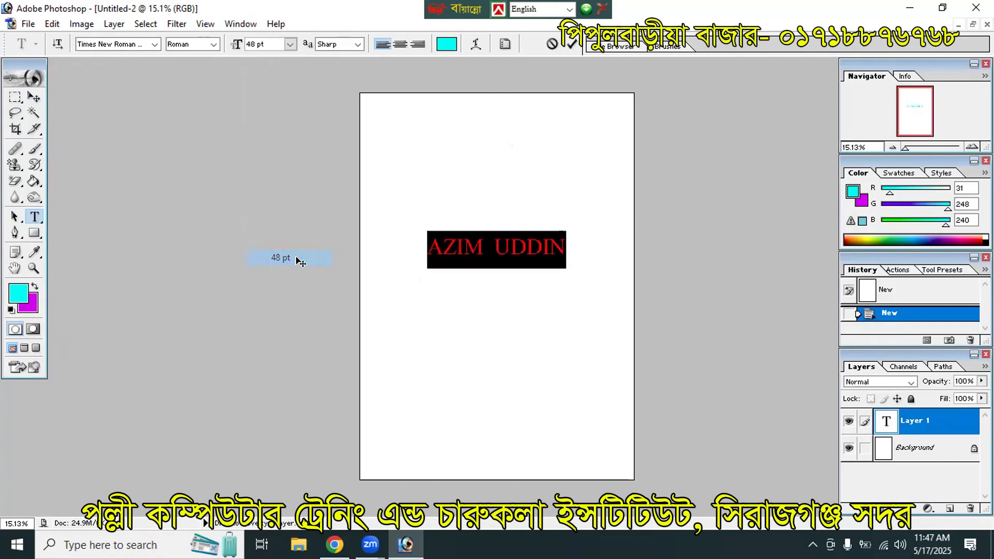
left_click(400, 45)
left_click(416, 45)
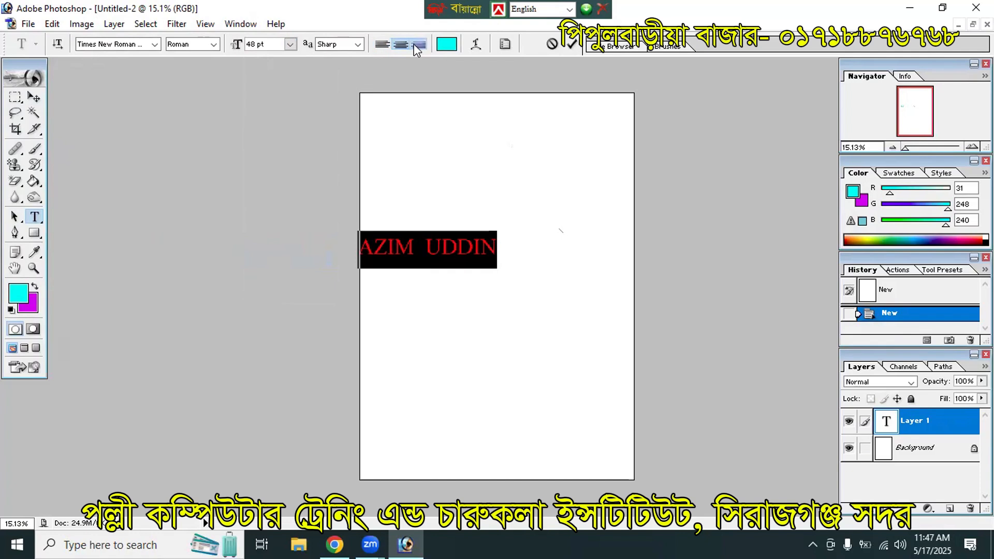
left_click(382, 45)
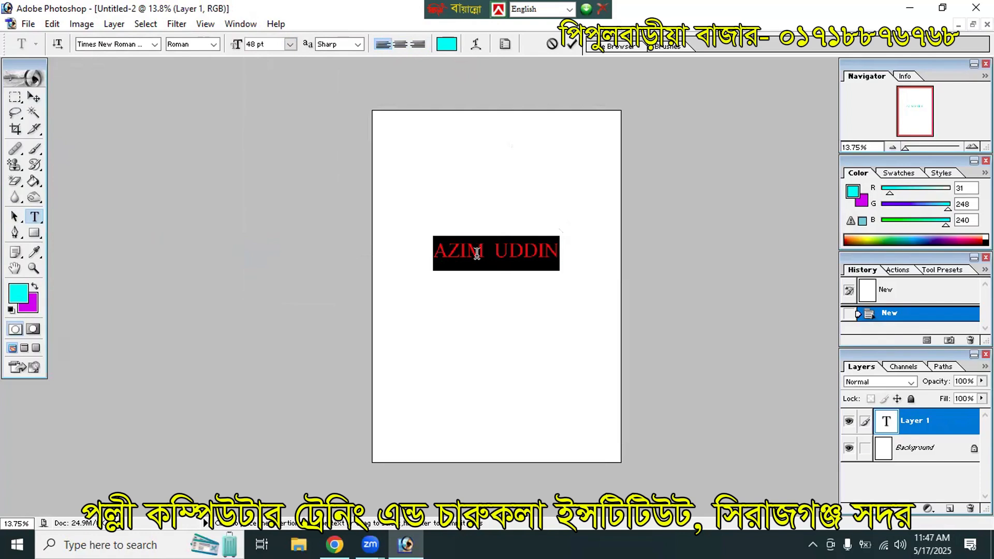
Step: Recolour the name text to red F51A58 and reselect the whole line
left_click(445, 45)
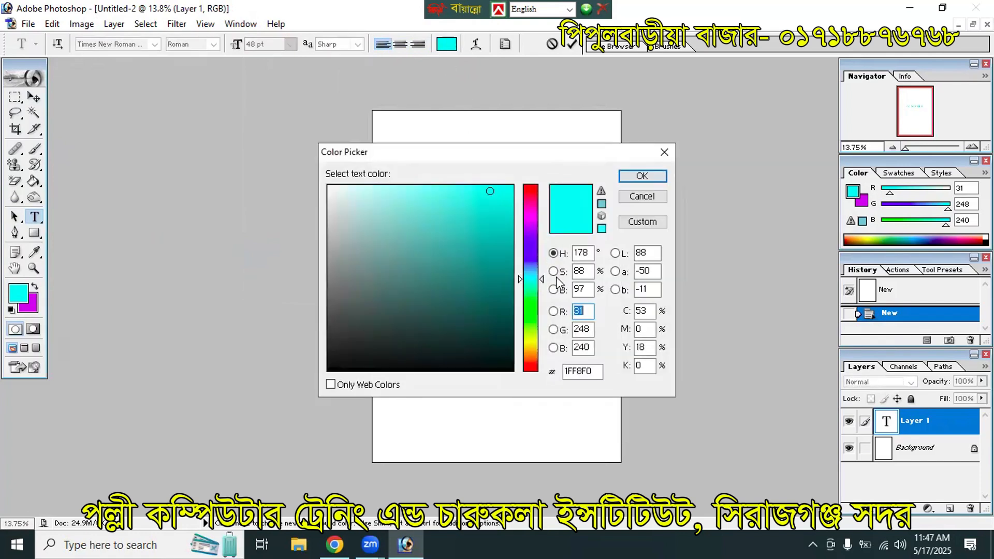
left_click(529, 196)
left_click(493, 193)
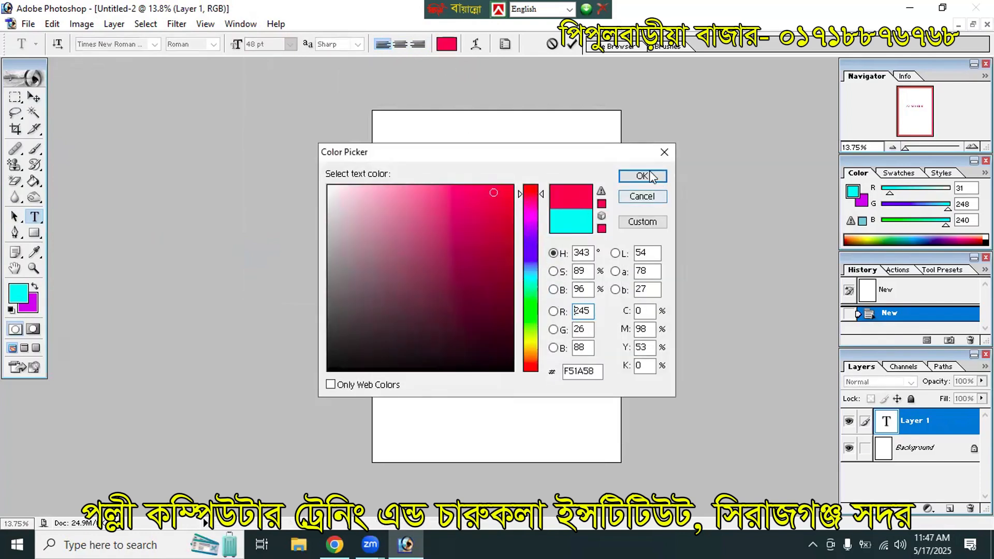
left_click(642, 176)
left_click(522, 240)
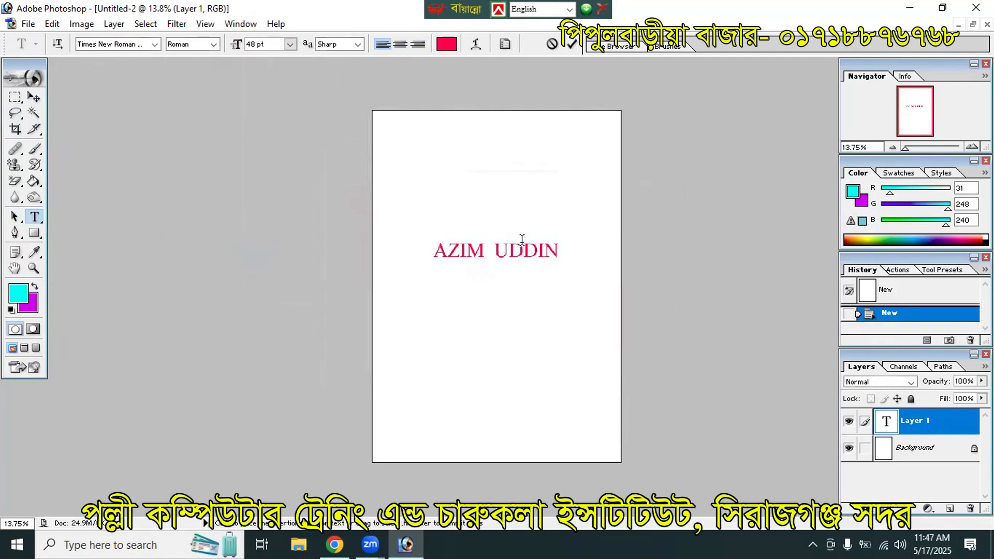
double_click(522, 242)
triple_click(523, 245)
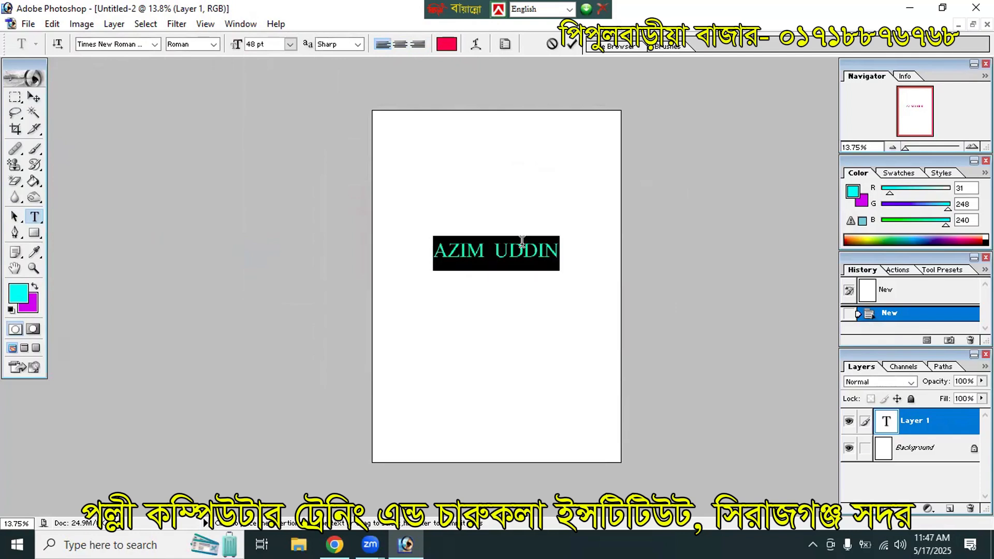
Step: Warp the name text with Arc style, +53 bend and +15 horizontal distortion
left_click(472, 46)
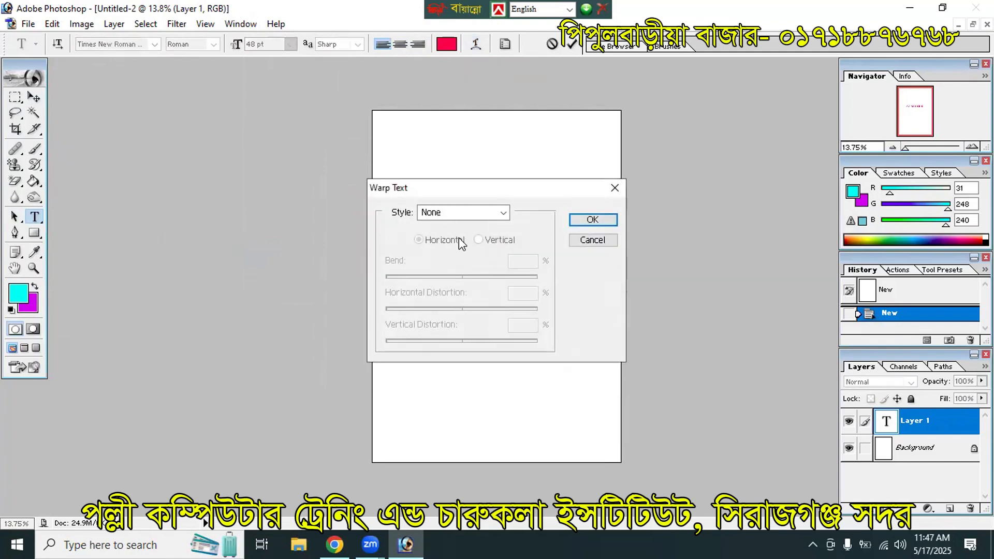
left_click(456, 214)
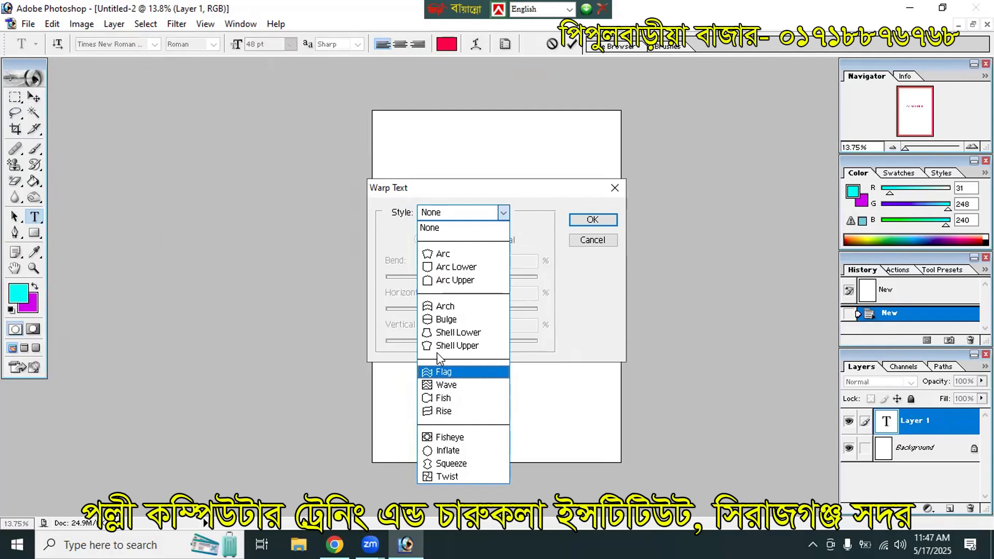
left_click(445, 254)
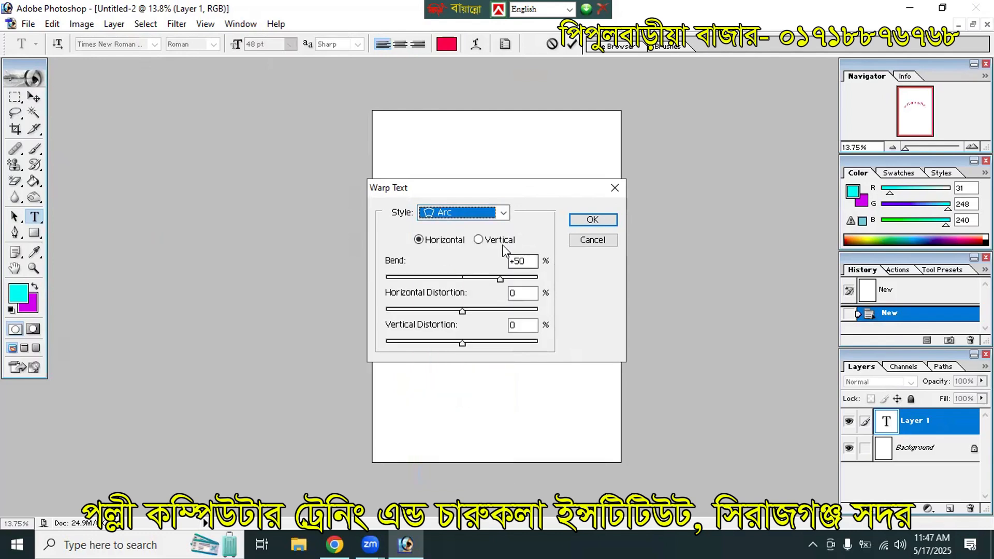
left_click_drag(498, 278, 502, 278)
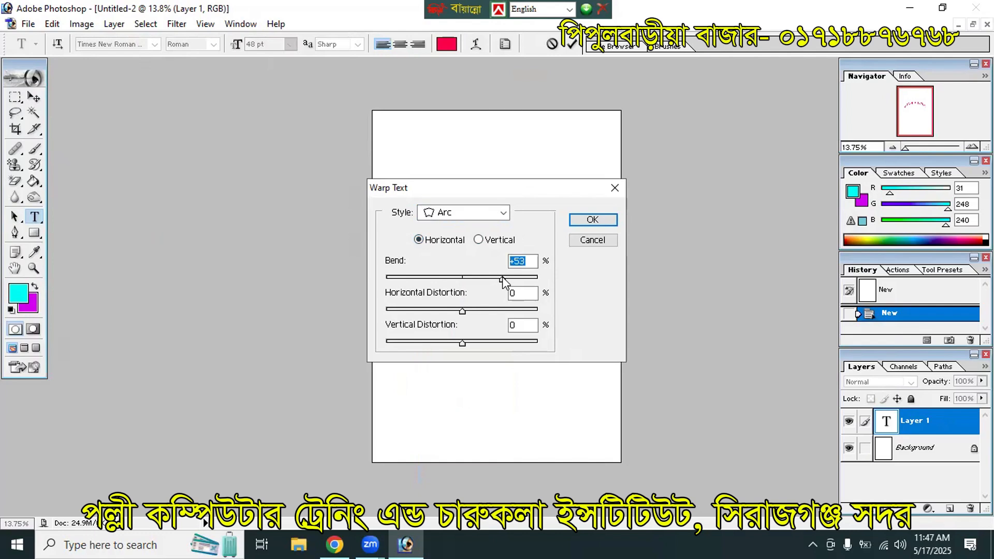
key("Tab")
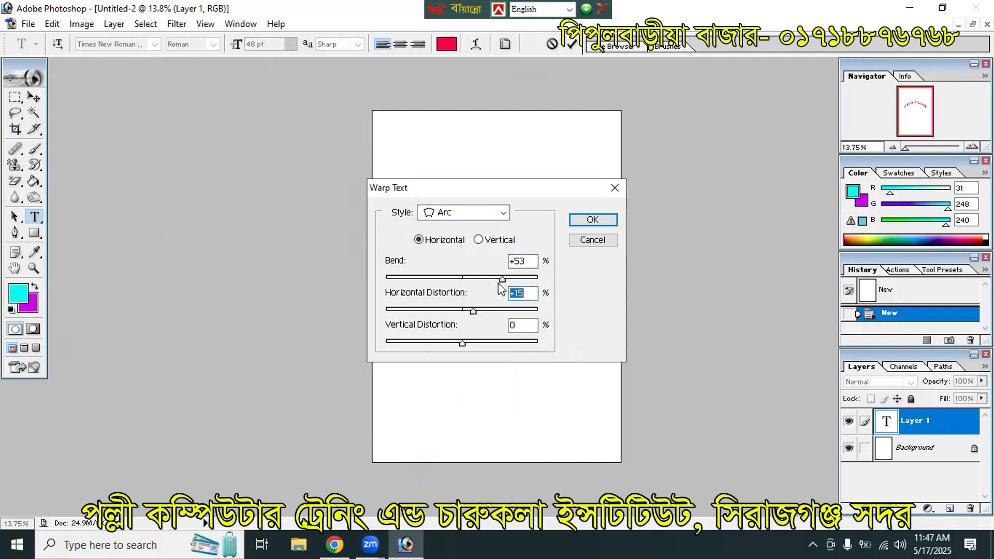
left_click(576, 220)
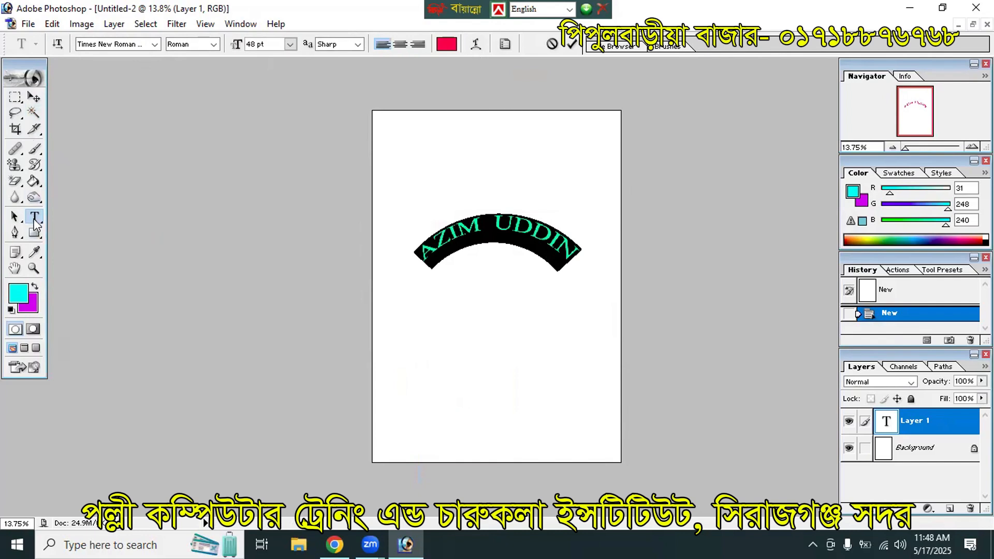
Step: Delete the arched name text
left_click(34, 217)
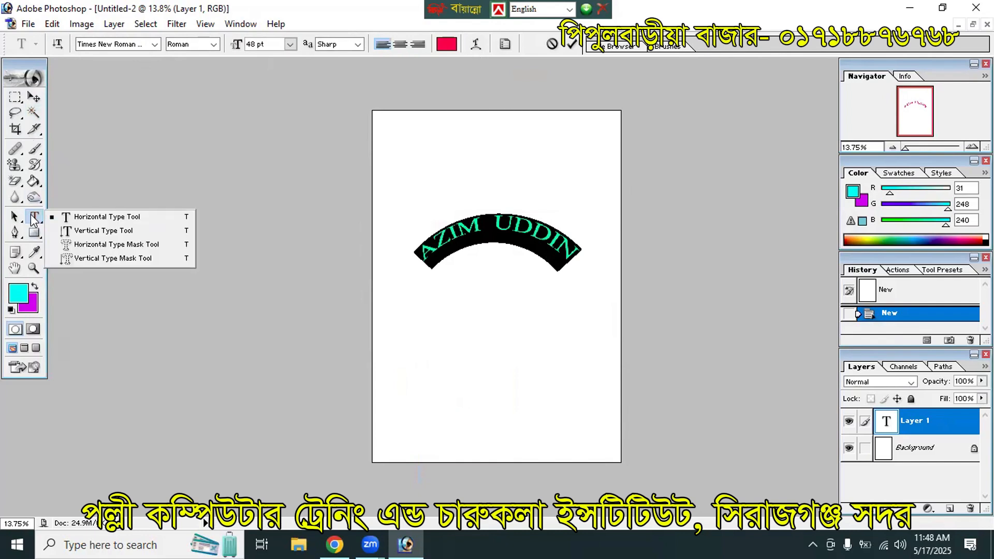
left_click(451, 246)
key("BackSpace")
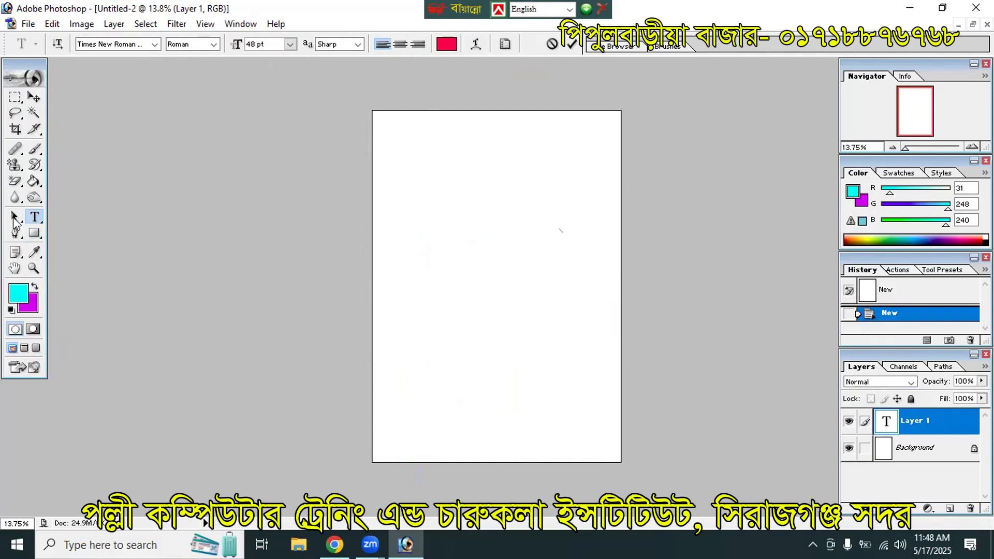
Step: Type FGHFGHFGHG as vertical text, delete it, and start a new horizontal text line
left_click(34, 217)
left_click(80, 230)
left_click(468, 209)
type("FGHFGHFGHG")
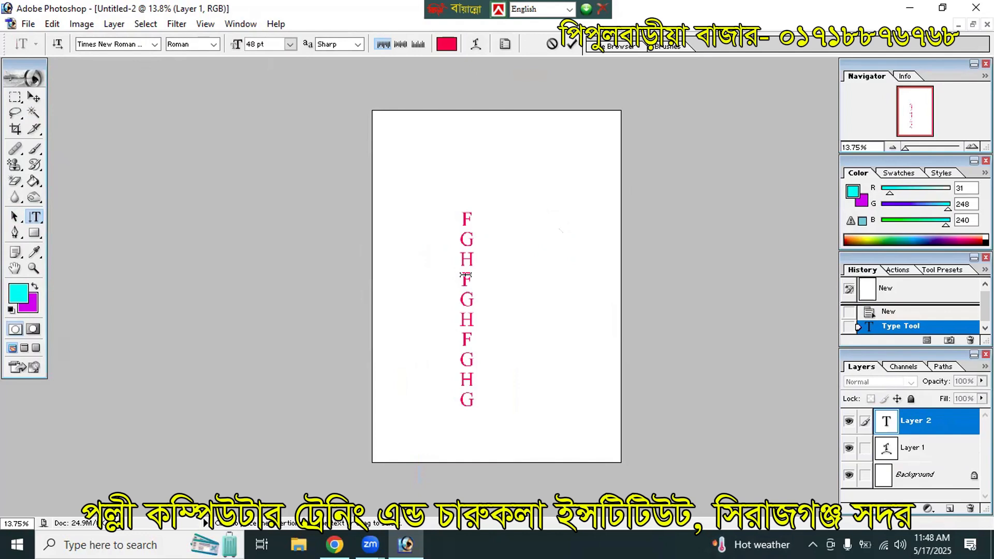
key("ctrl+a")
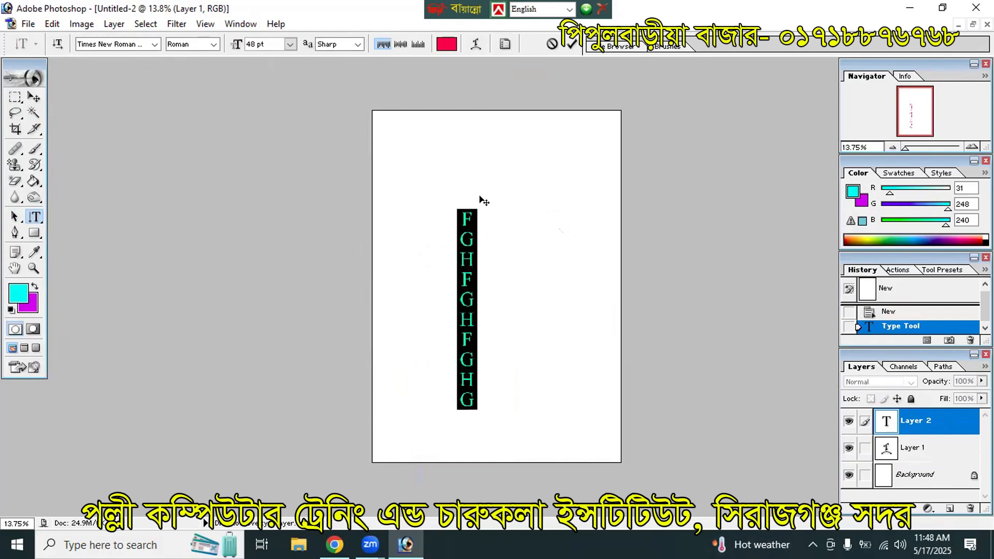
key("BackSpace")
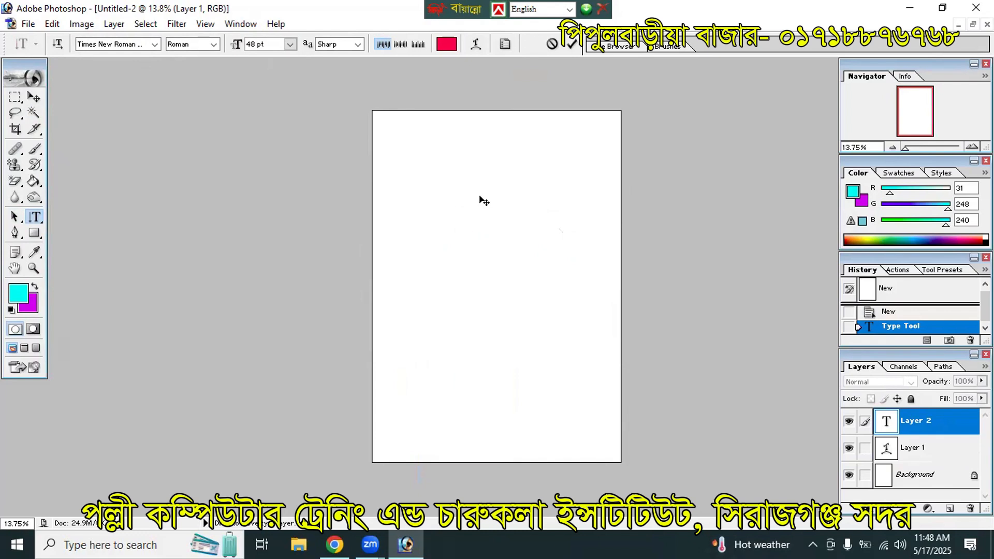
left_click(35, 216)
left_click(78, 217)
left_click(457, 226)
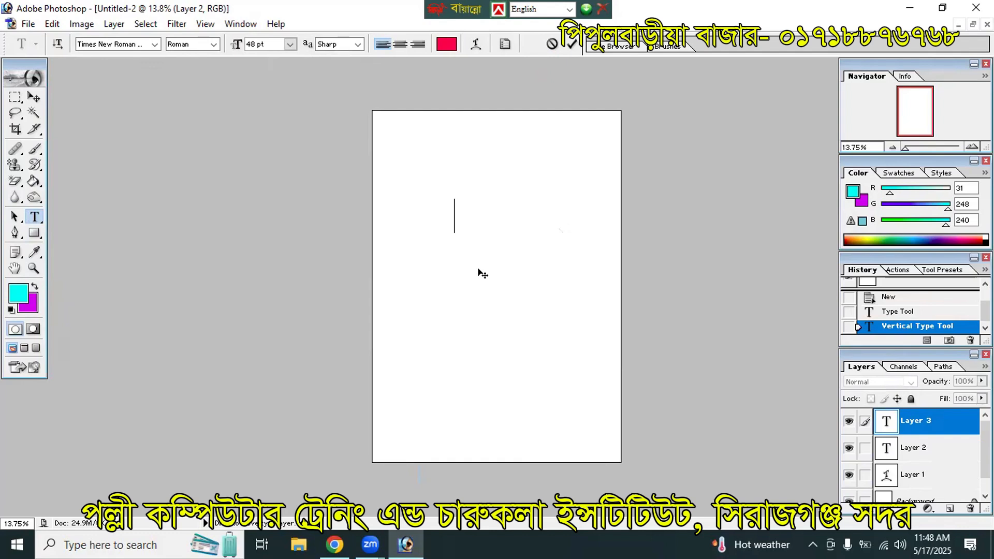
Step: Type 600C and superscript the last zero via the Character panel so it reads 60°C
type("60")
left_click(240, 24)
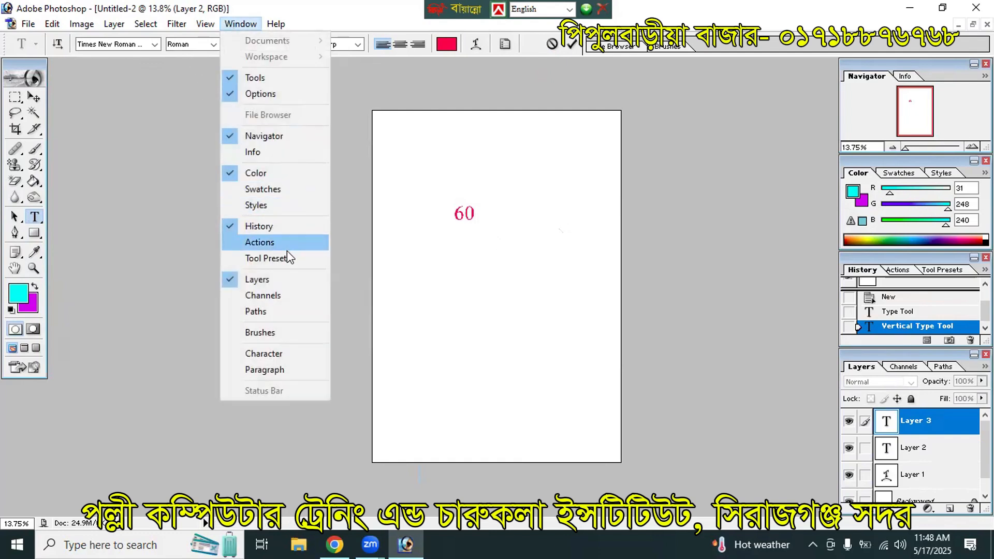
left_click(297, 353)
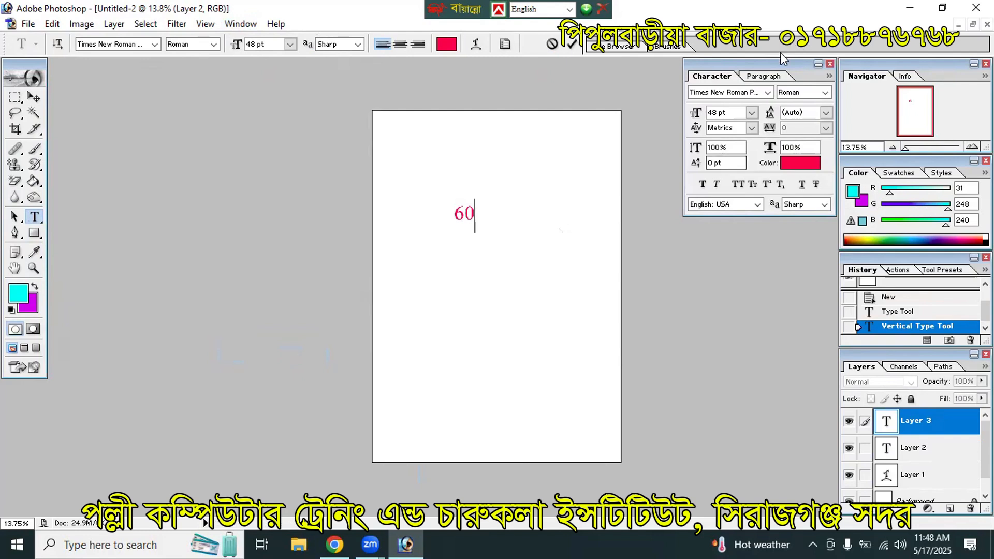
type("0")
left_click_drag(482, 212, 474, 214)
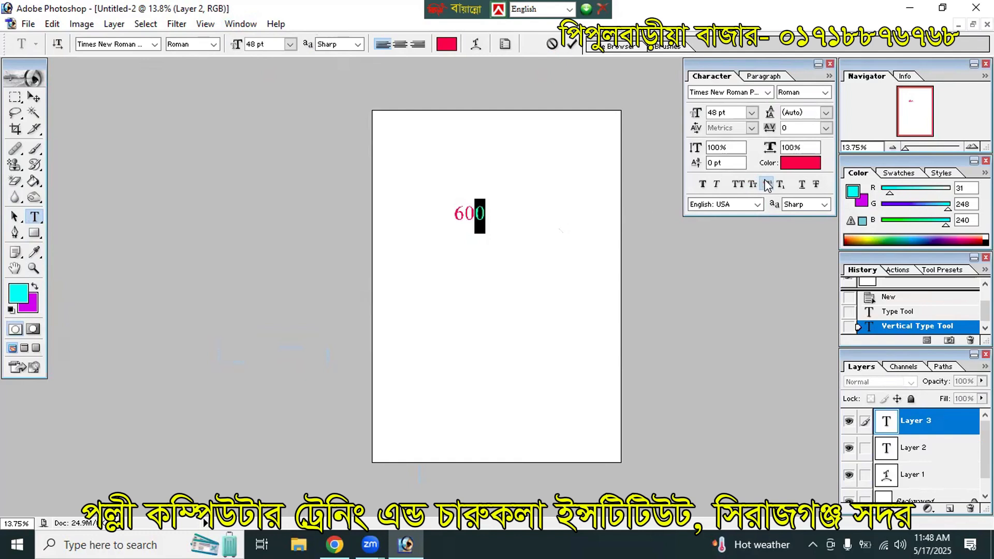
left_click(767, 185)
left_click(479, 207)
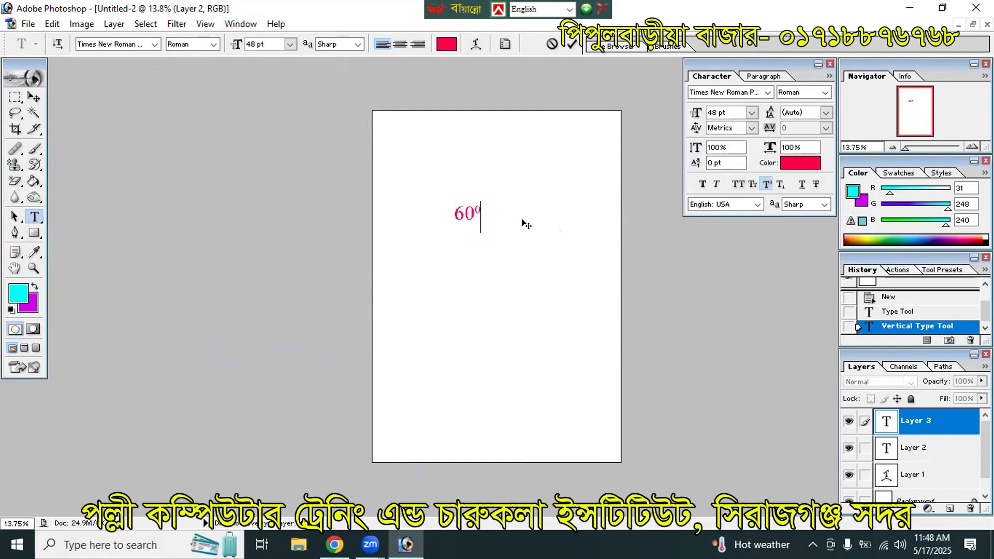
key("shift+Left")
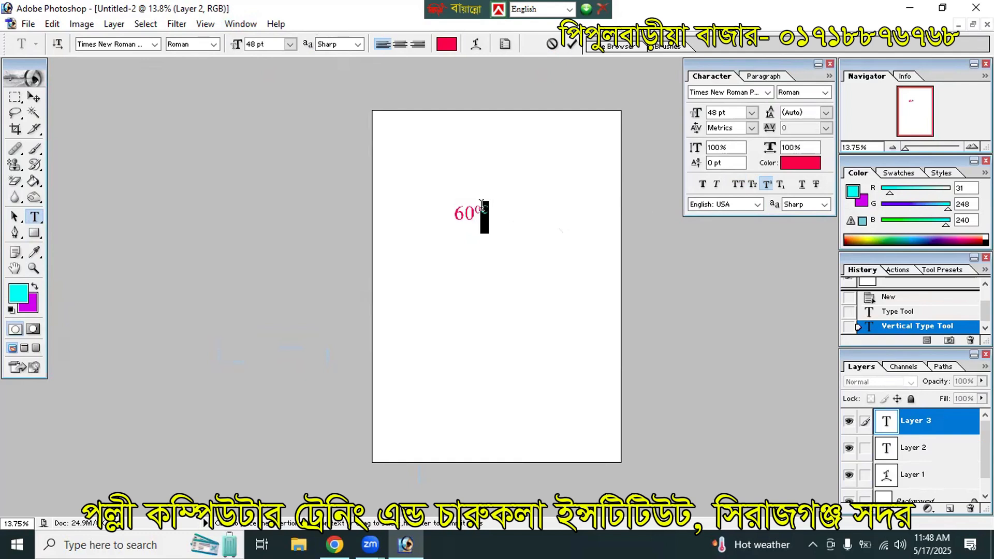
left_click(767, 185)
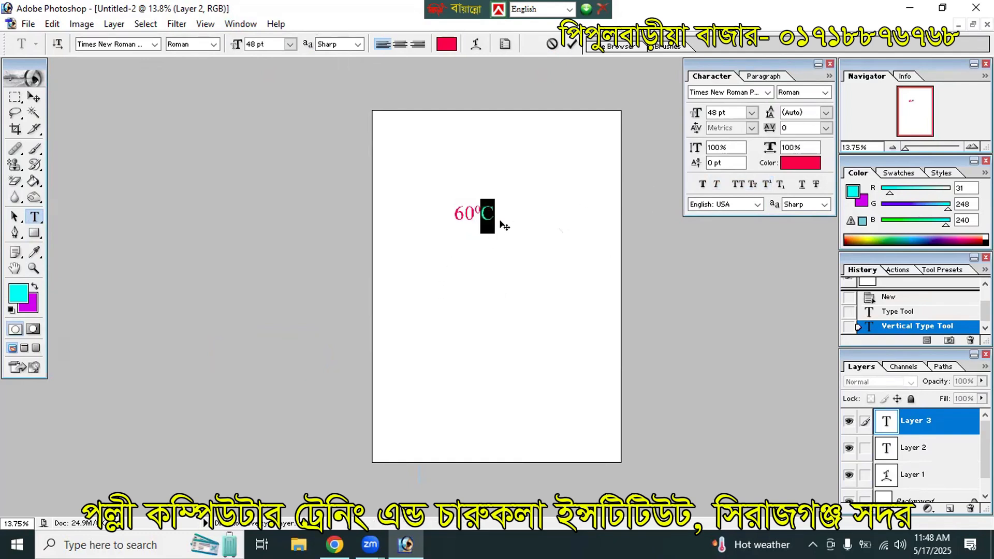
left_click(495, 217)
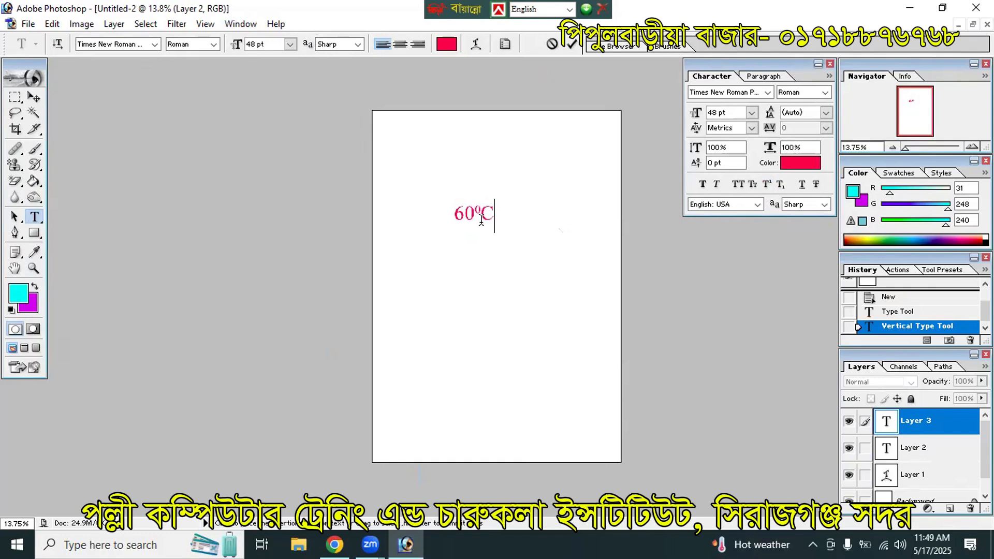
key("ctrl+a")
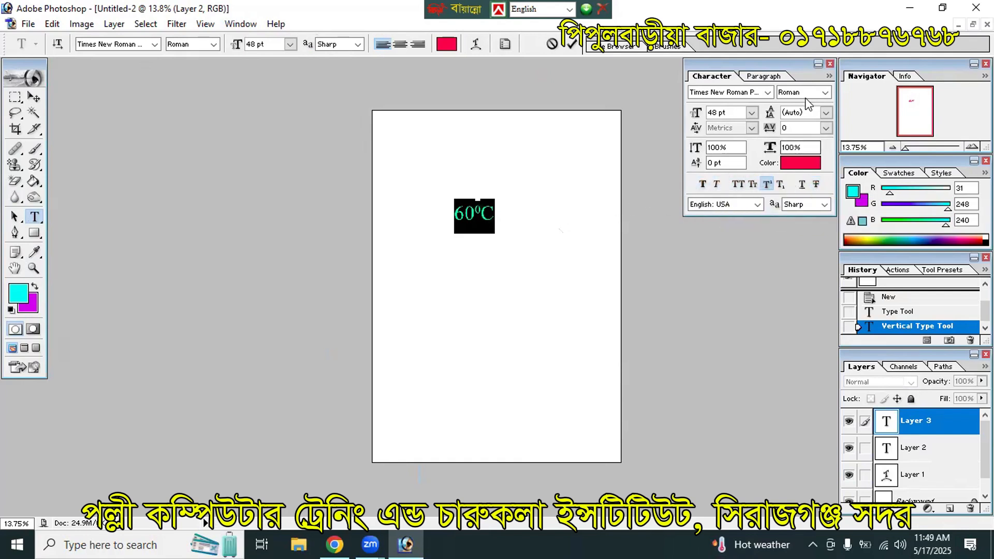
Step: Replace the 60°C text with DFSGFD and commit it
key("BackSpace")
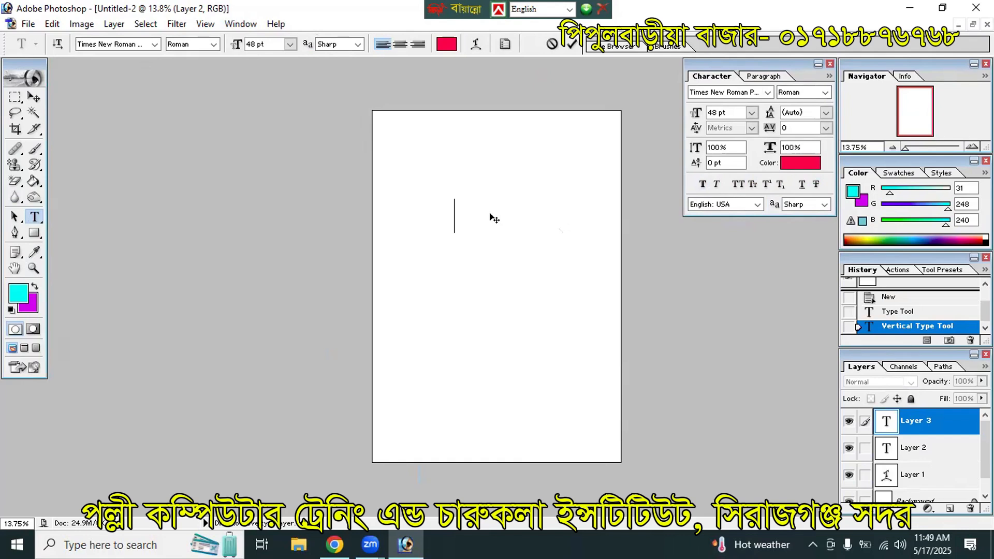
type("DFSGFD")
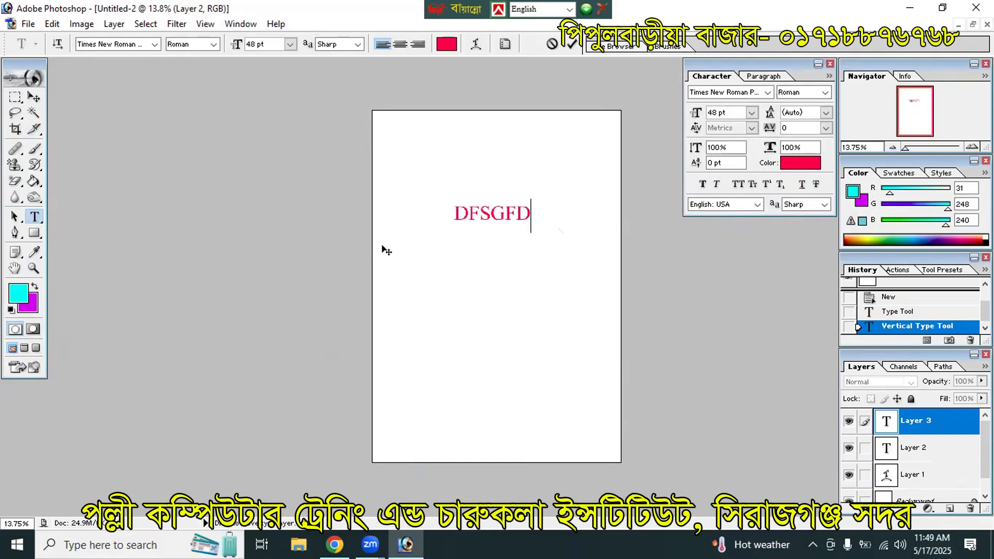
double_click(489, 212)
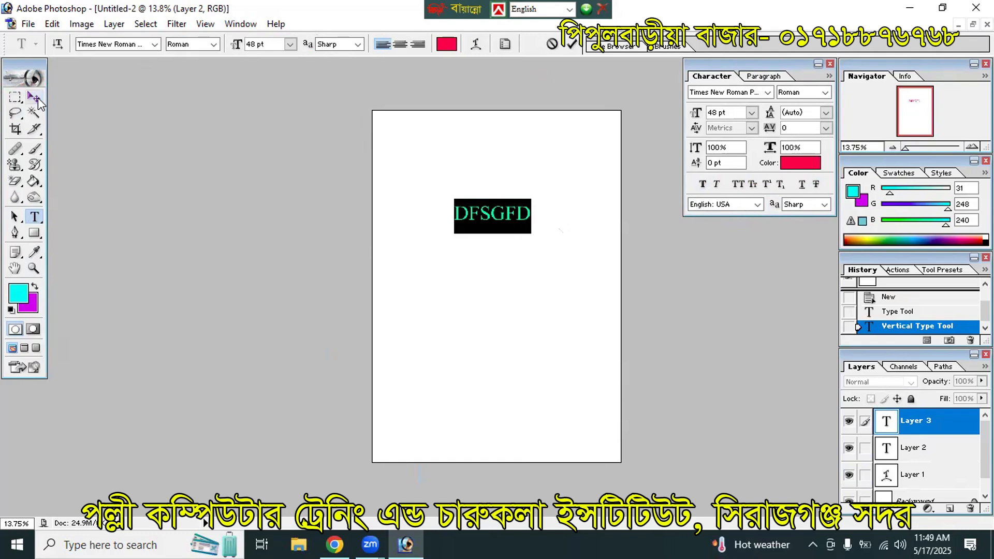
left_click(36, 99)
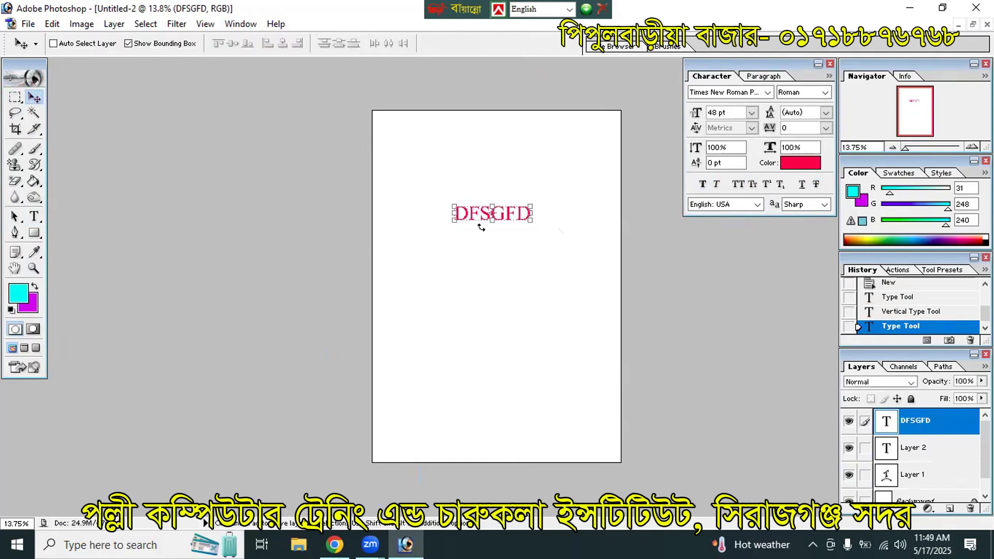
Step: Scale DFSGFD up to about 111.54 pt with free transform and apply it
left_click(34, 217)
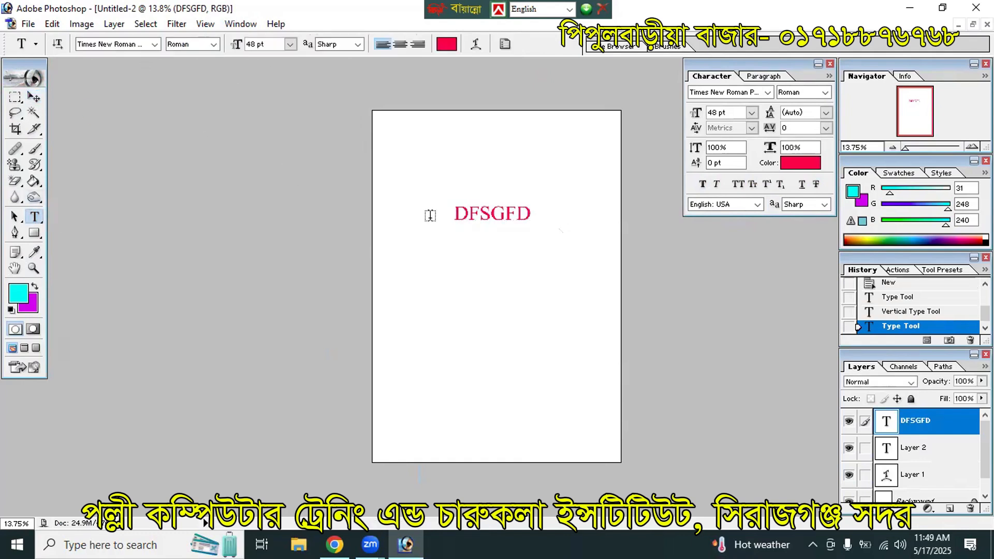
double_click(498, 212)
left_click(290, 44)
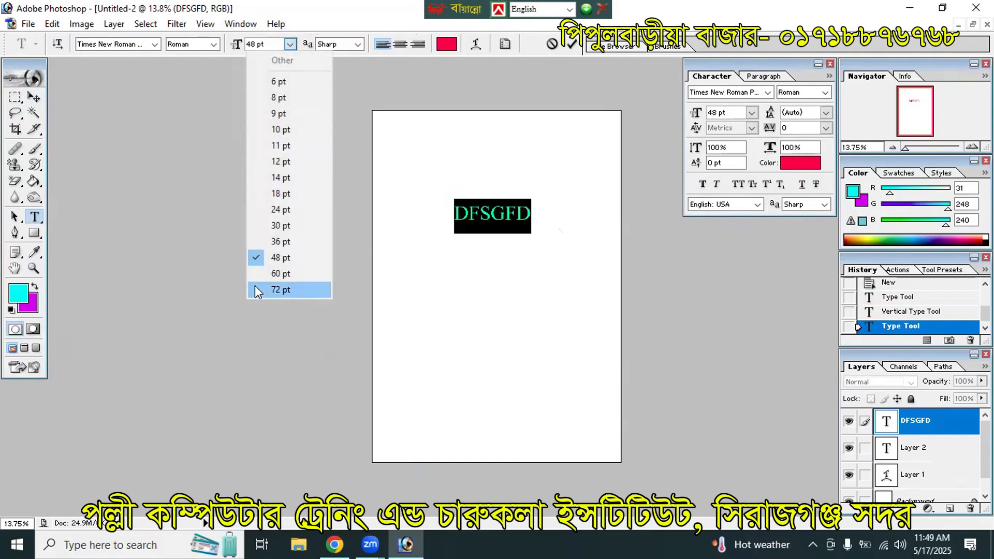
left_click(32, 96)
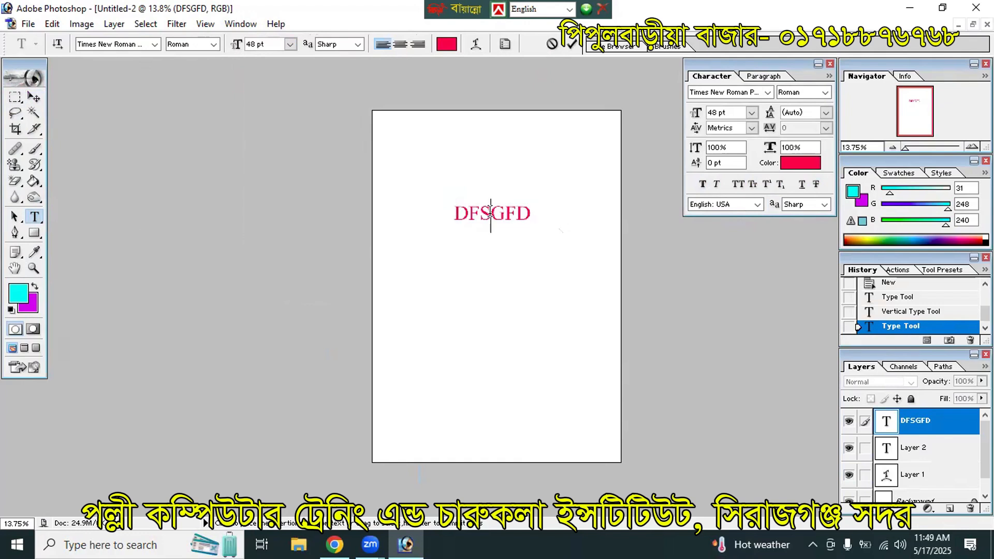
left_click(40, 98)
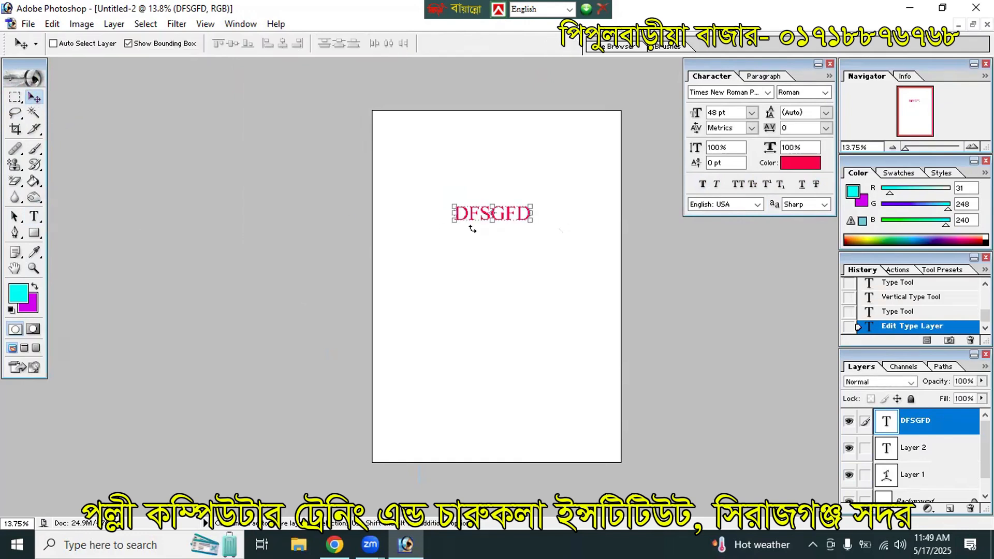
left_click_drag(534, 221, 594, 295)
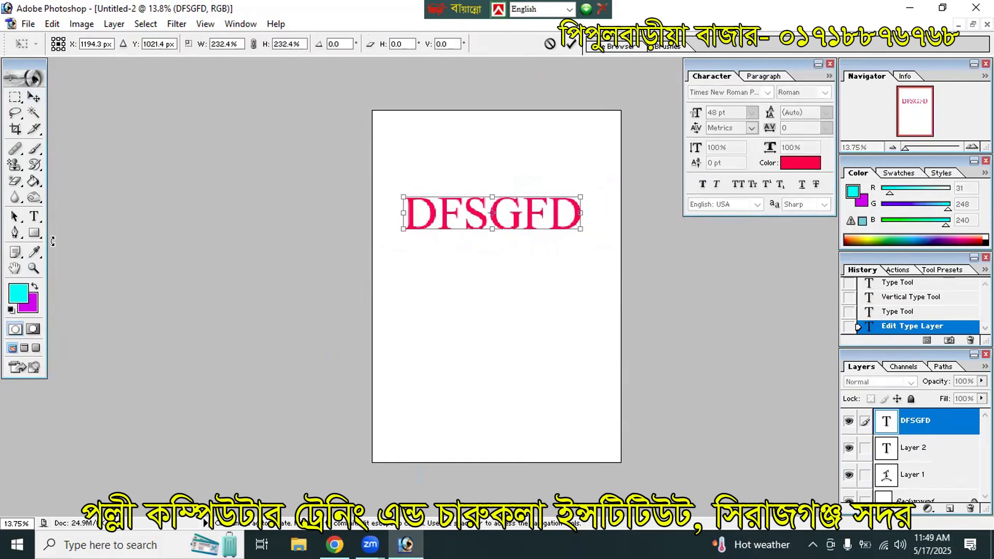
left_click(34, 216)
left_click(452, 213)
Step: Select the middle letters FSGF of DFSGFD
left_click(486, 212)
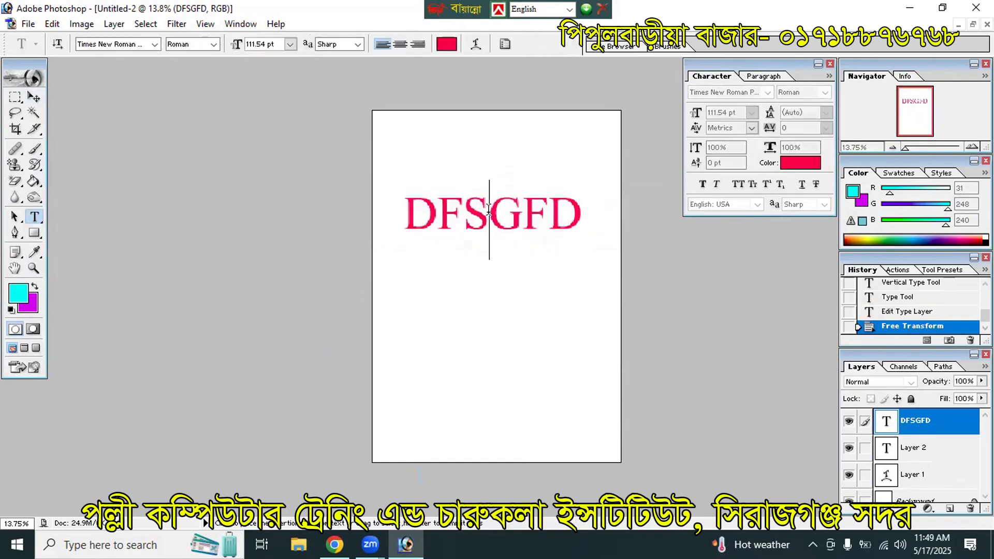
double_click(489, 210)
left_click_drag(447, 206, 542, 214)
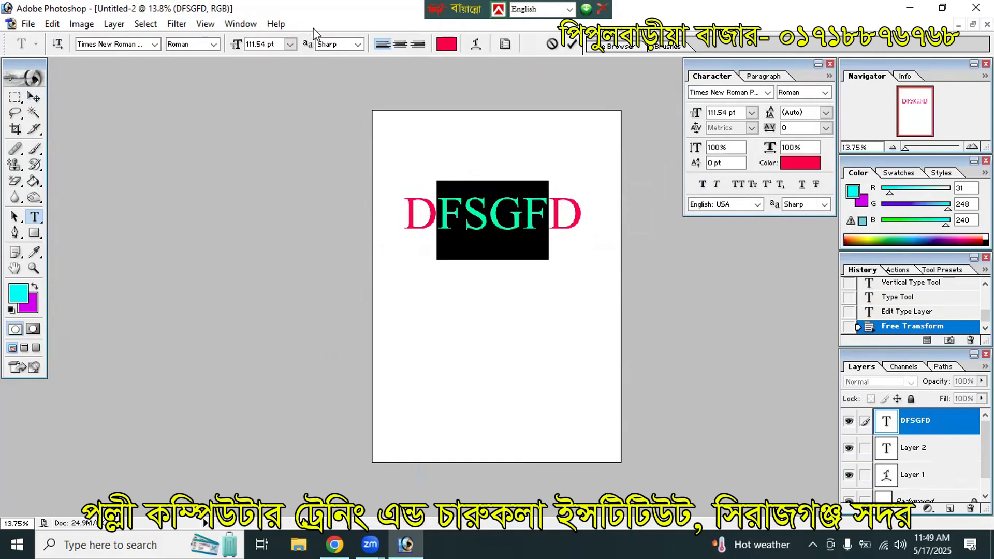
Step: Shrink the letters FSGF to 10 pt
left_click(290, 44)
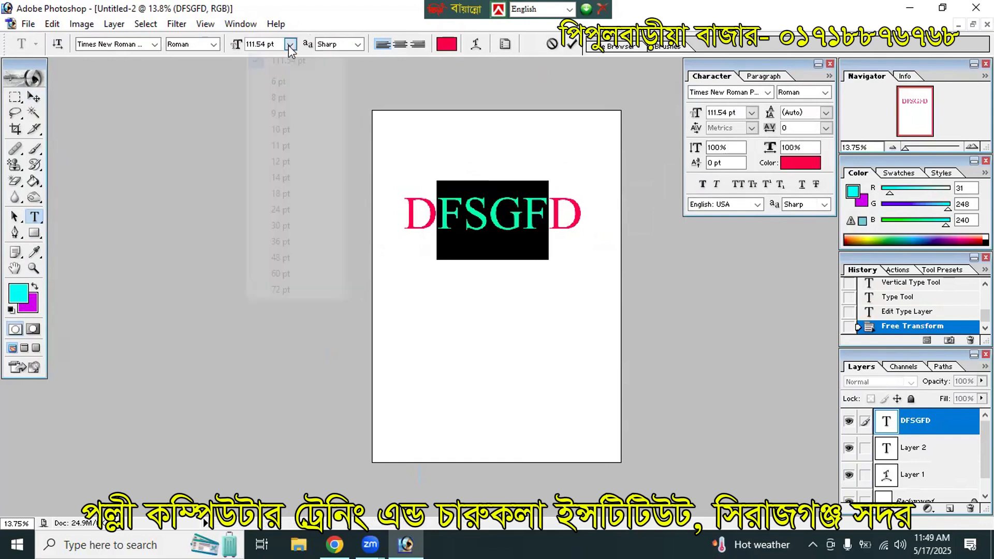
left_click(288, 129)
left_click(463, 220)
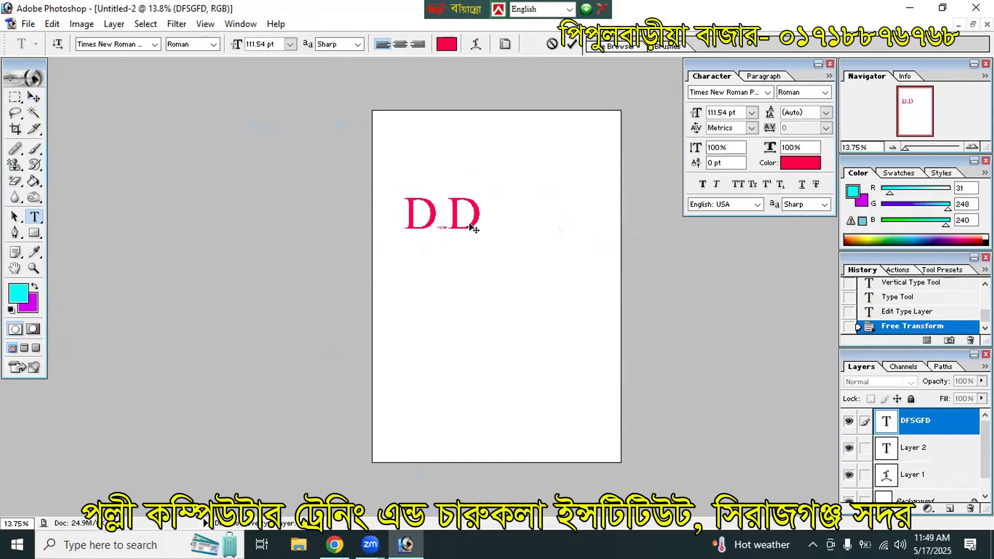
Step: Zoom in, select all of DFSGFD, and set it to 30 pt
key("ctrl+plus")
key("ctrl+plus")
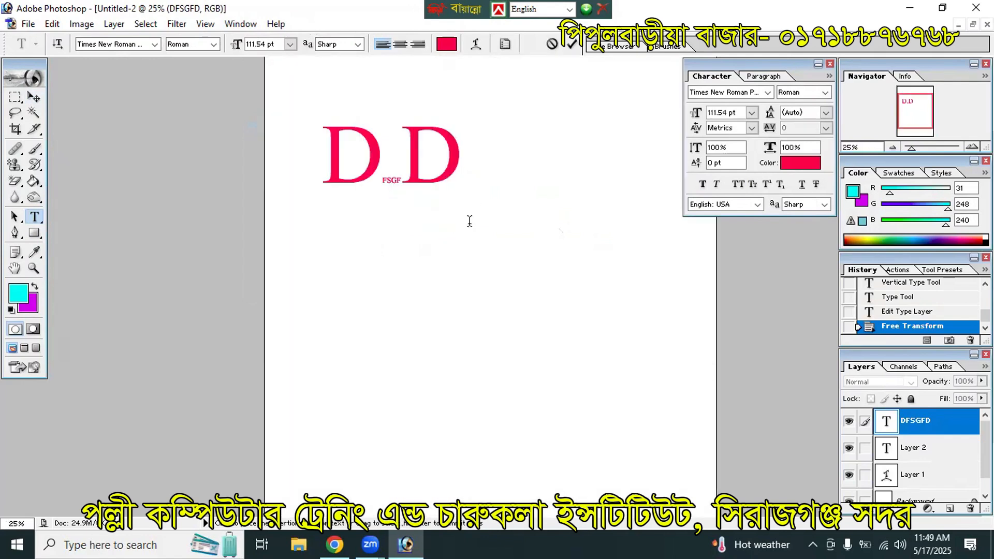
left_click(345, 171)
left_click(391, 176)
left_click_drag(473, 171, 345, 166)
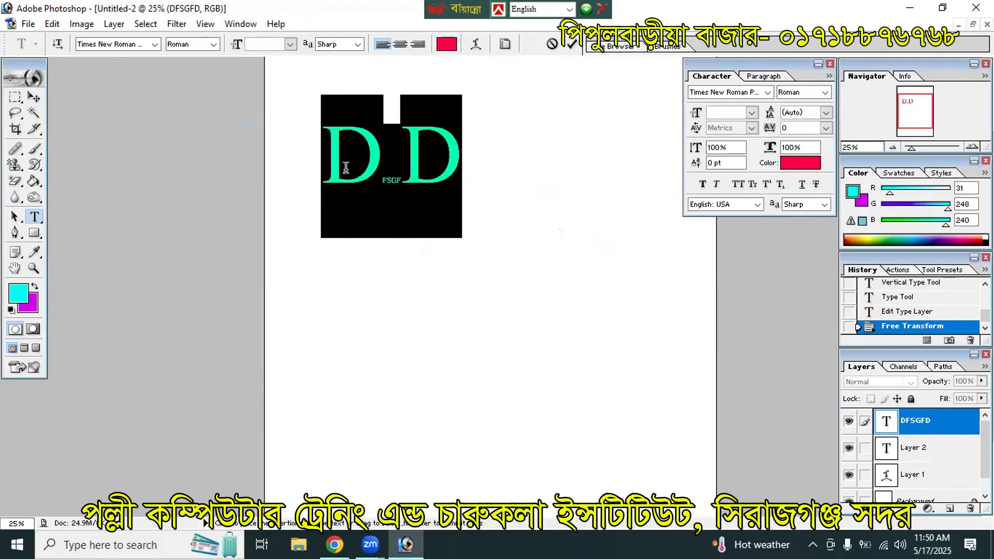
left_click(290, 44)
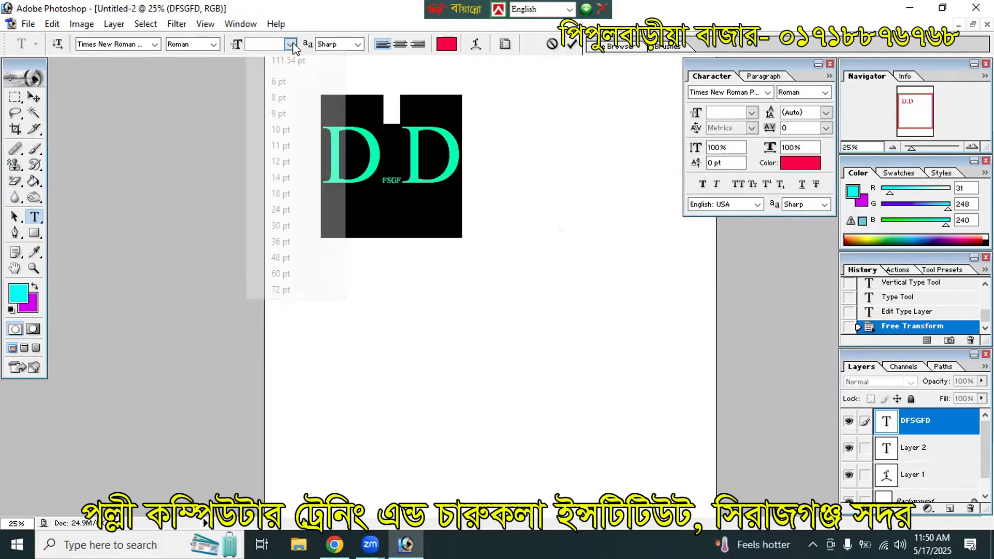
left_click(302, 226)
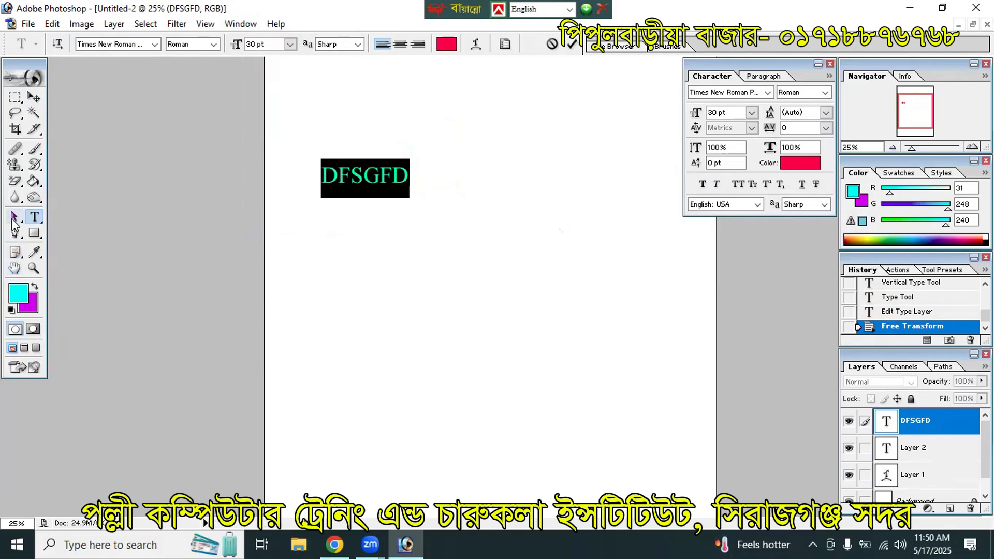
left_click(13, 221)
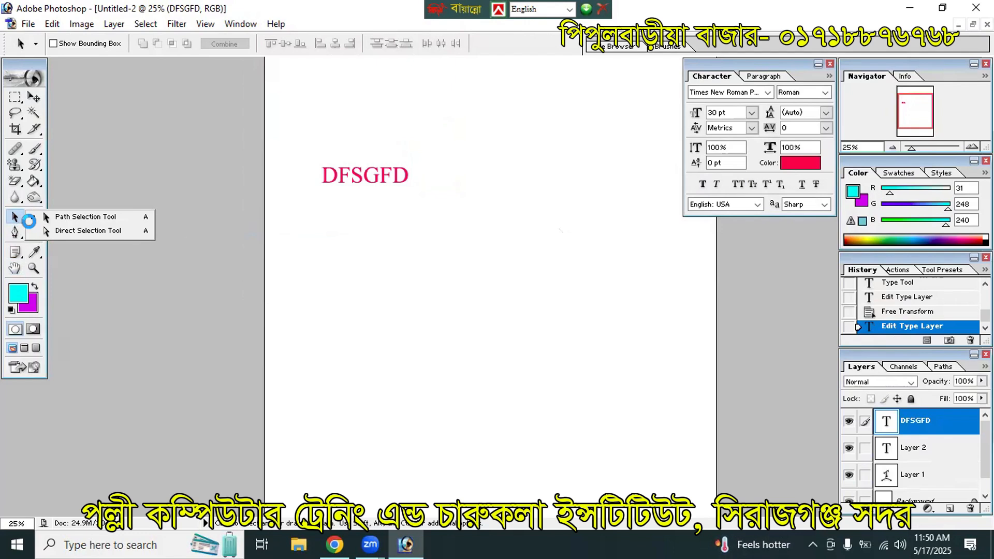
Step: Browse the Path Selection, Type and Pen tool variants, ending on the Rectangle tool
left_click(15, 221)
left_click(34, 216)
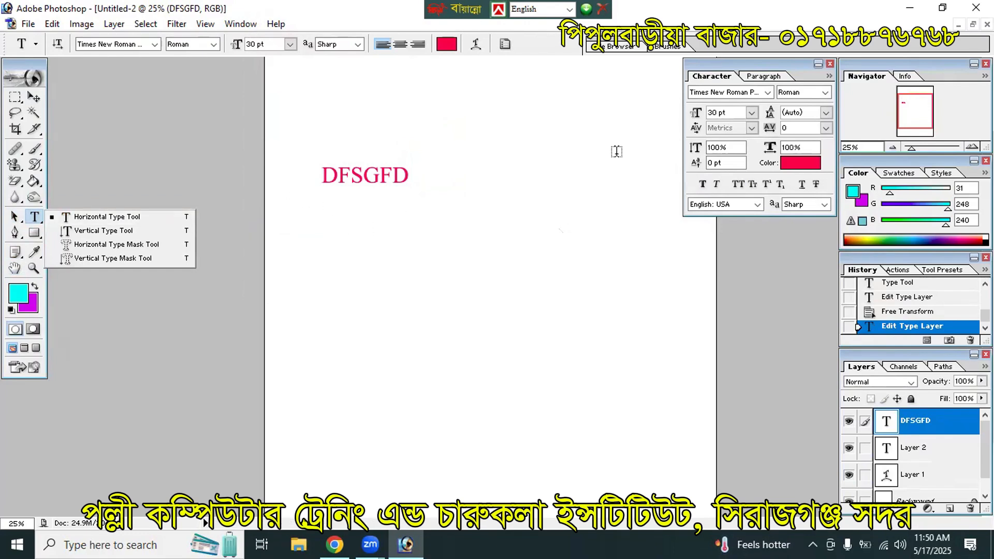
left_click(14, 216)
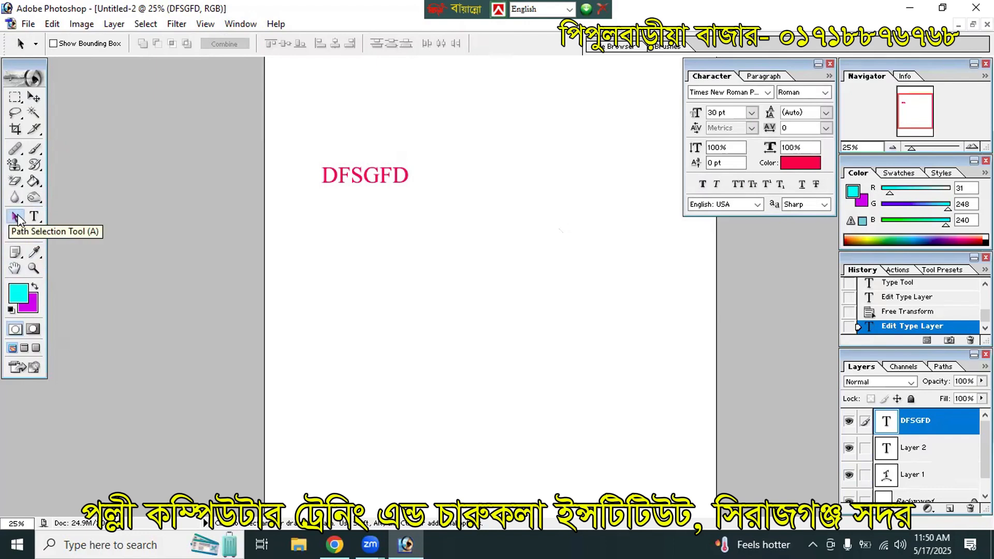
left_click(14, 217)
left_click(16, 233)
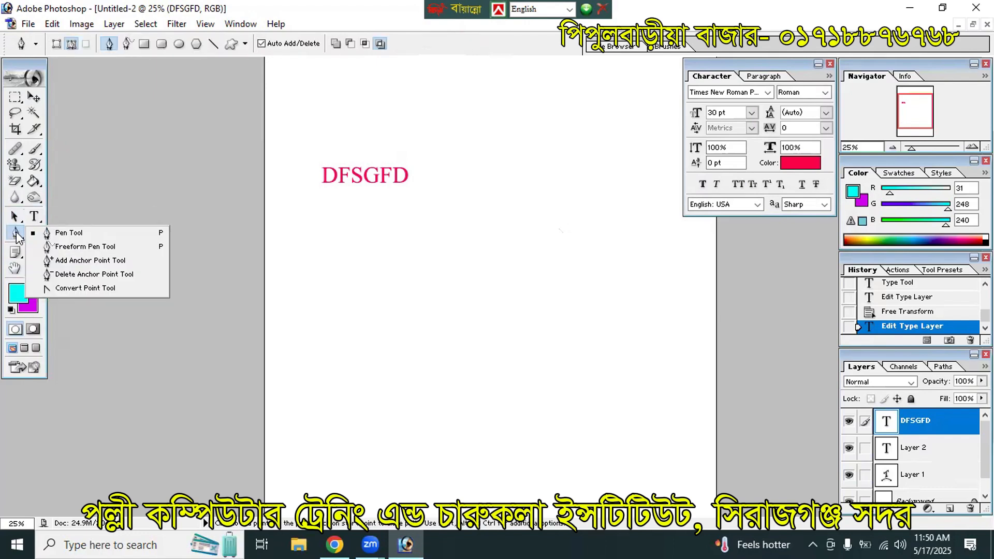
left_click(14, 217)
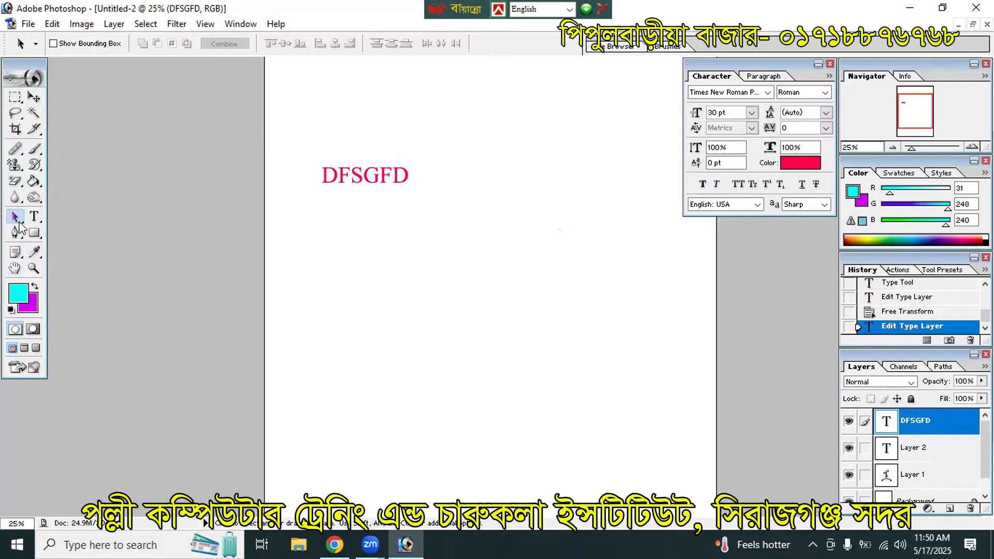
left_click(34, 233)
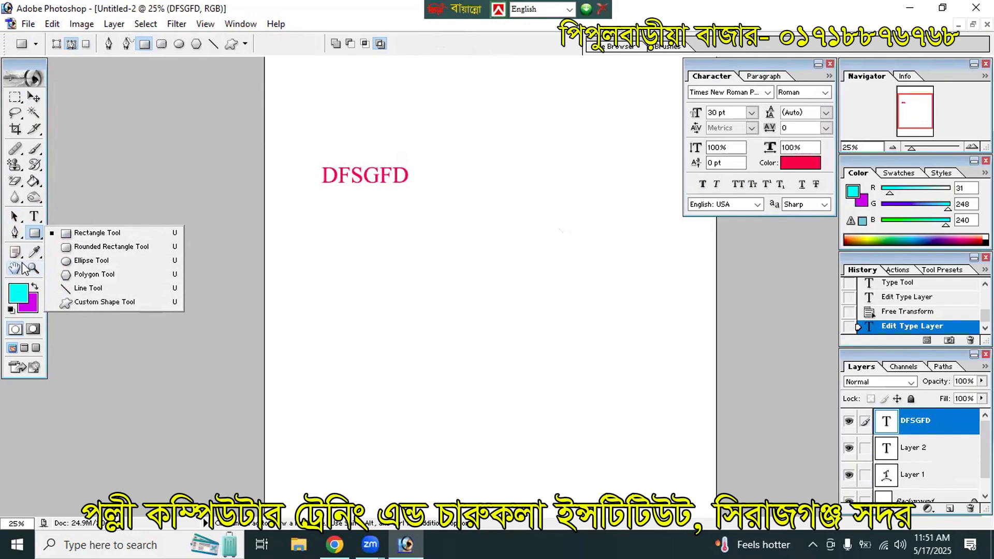
left_click(342, 2)
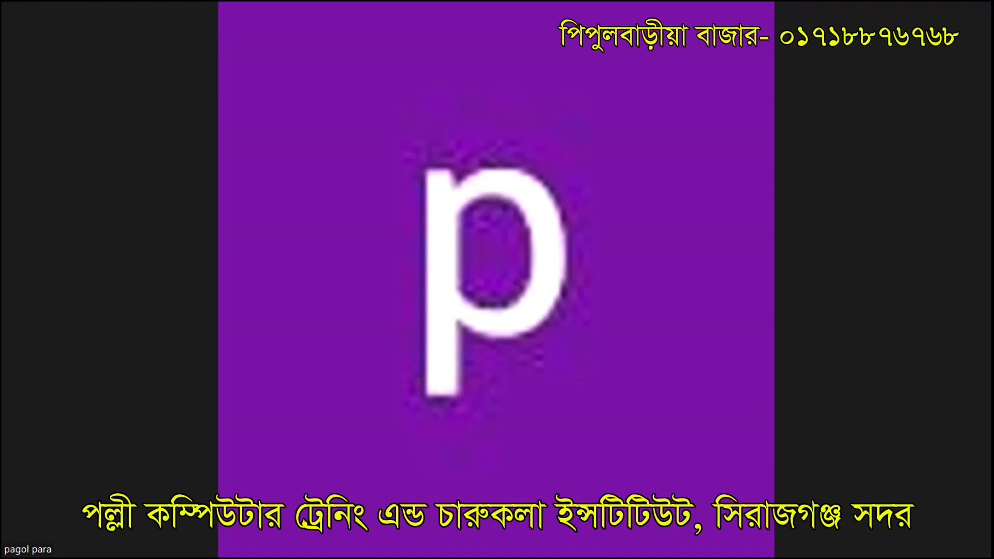